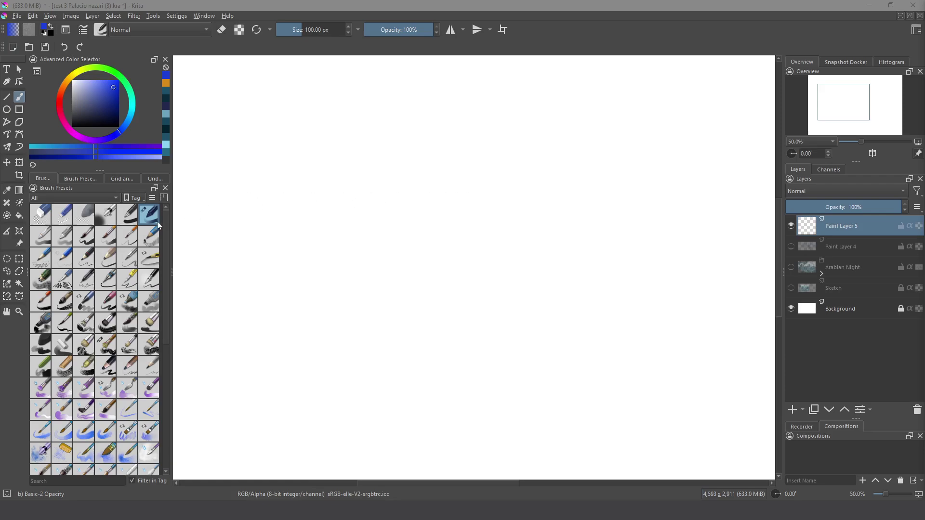
Give the Basic-2 Opacity brush an enlarged A_craqules masked tip and test it on the scratchpad
click(146, 220)
key(F5)
click(142, 365)
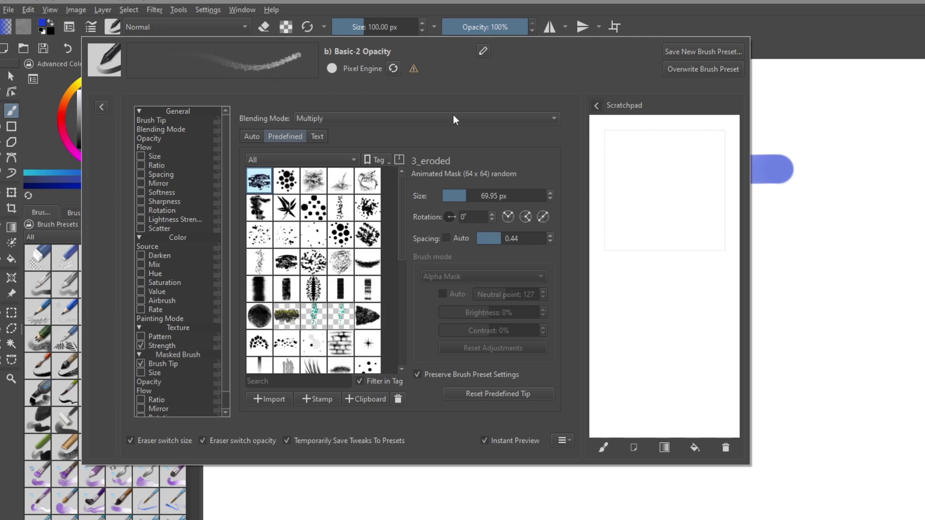
drag(697, 155, 709, 367)
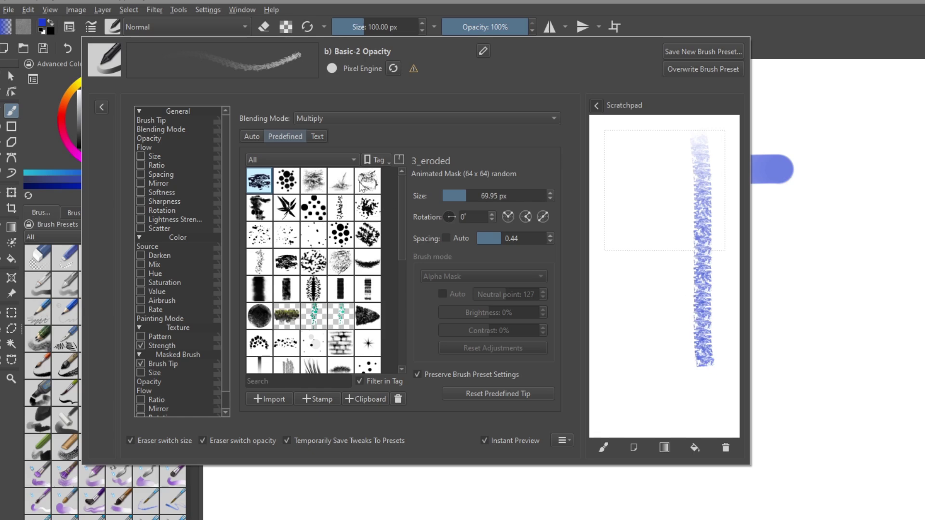
click(370, 186)
drag(665, 130, 682, 383)
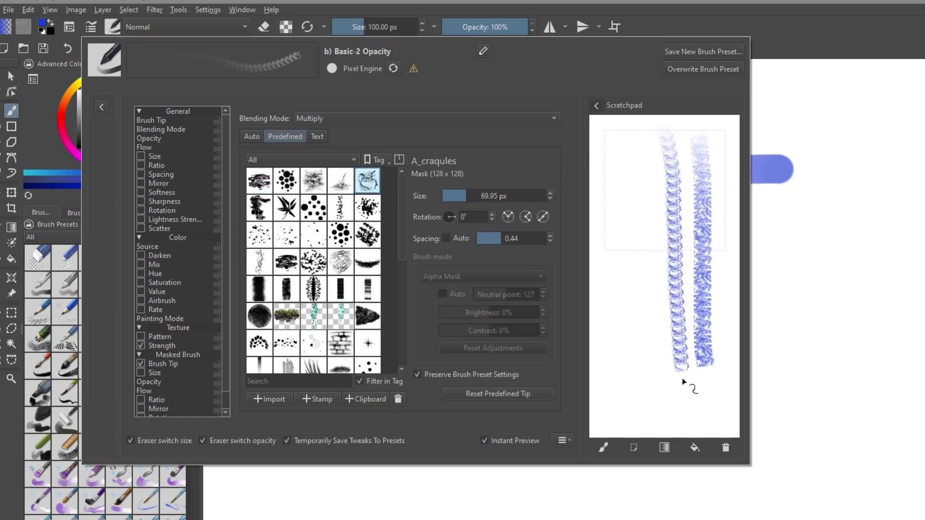
drag(477, 196, 496, 218)
drag(636, 127, 641, 410)
Make the mask rotation follow Fuzzy Dab instead of Pressure, then retest on a cleared scratchpad
click(162, 417)
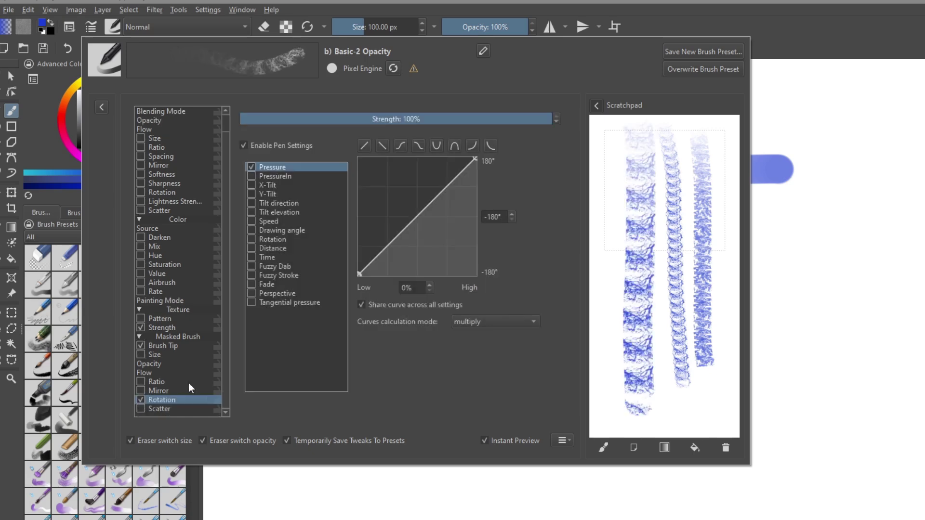
click(256, 267)
click(255, 168)
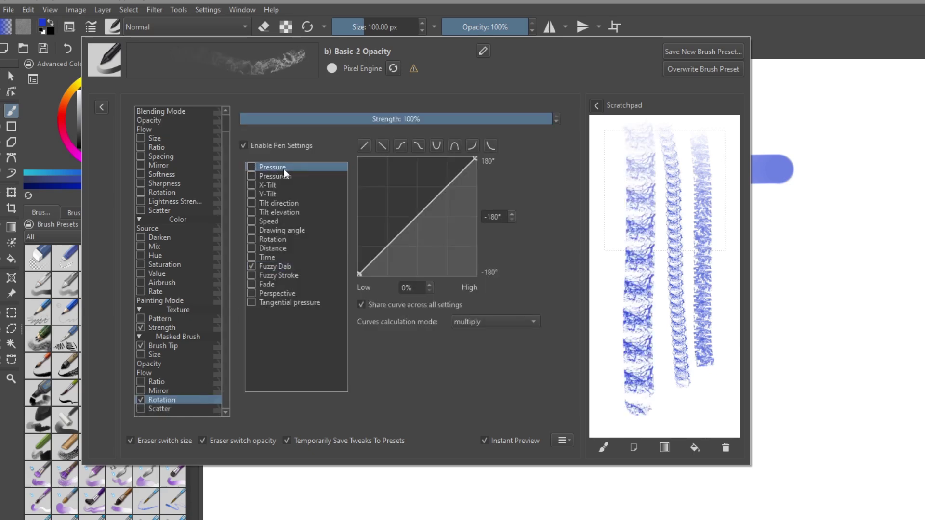
click(726, 447)
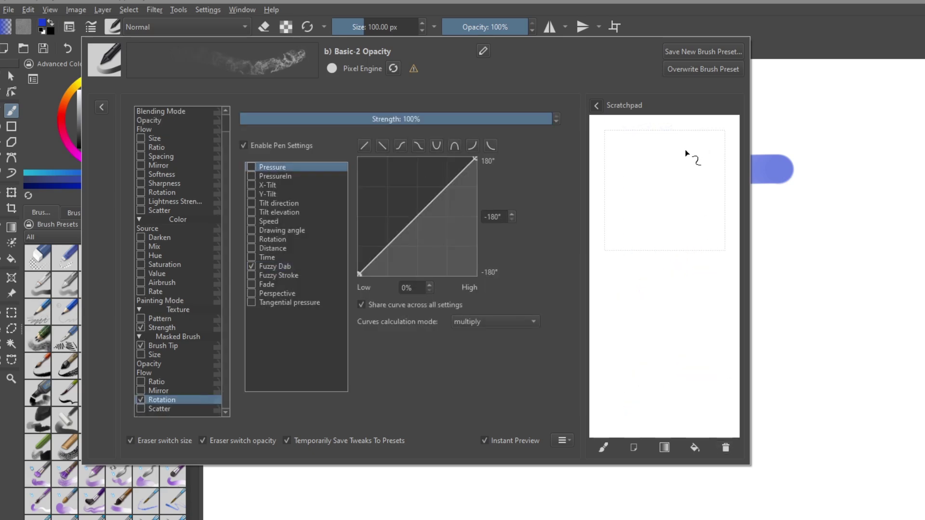
mouse_move(635, 125)
mouse_down()
mouse_move(646, 258)
mouse_move(730, 262)
mouse_move(641, 294)
mouse_move(592, 332)
mouse_up()
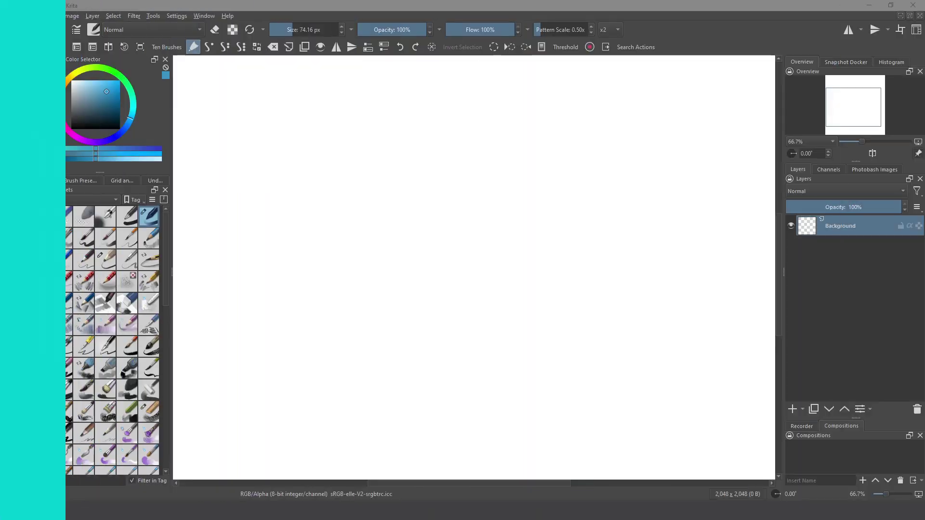
Open the Brush Editor from the Edit Brush Settings toolbar button after the webcam talk
click(77, 30)
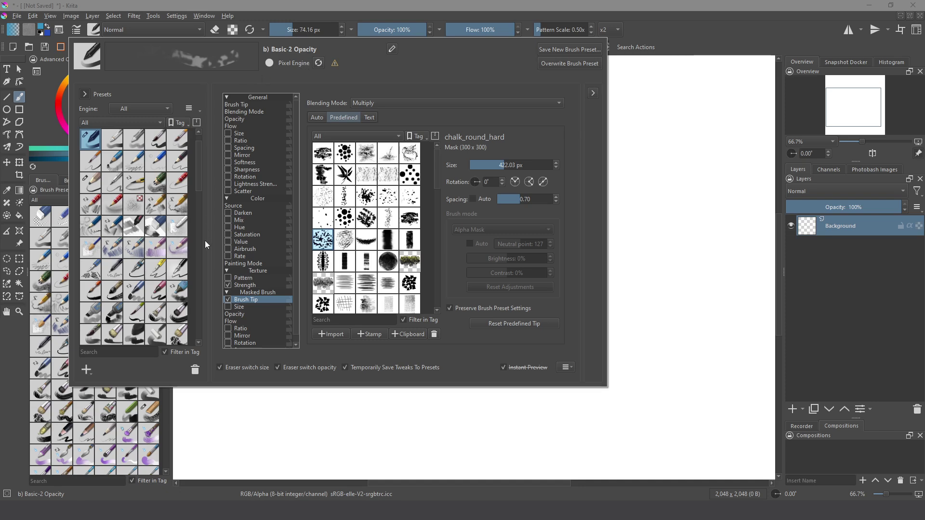
Paint a smooth blue stroke, then mask the brush with chalk_round_hard and paint a grainy stroke beside it
click(177, 248)
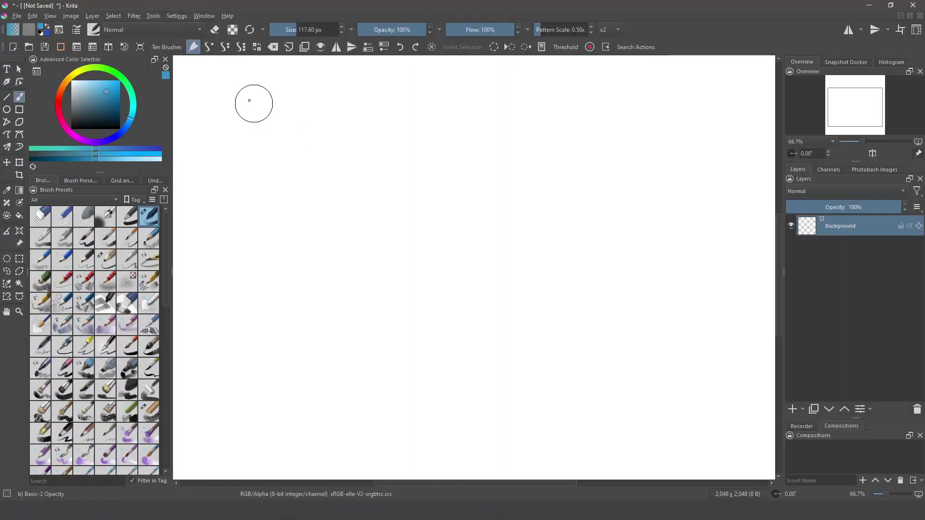
mouse_move(250, 97)
mouse_down()
mouse_move(292, 287)
mouse_move(270, 369)
mouse_move(293, 418)
mouse_up()
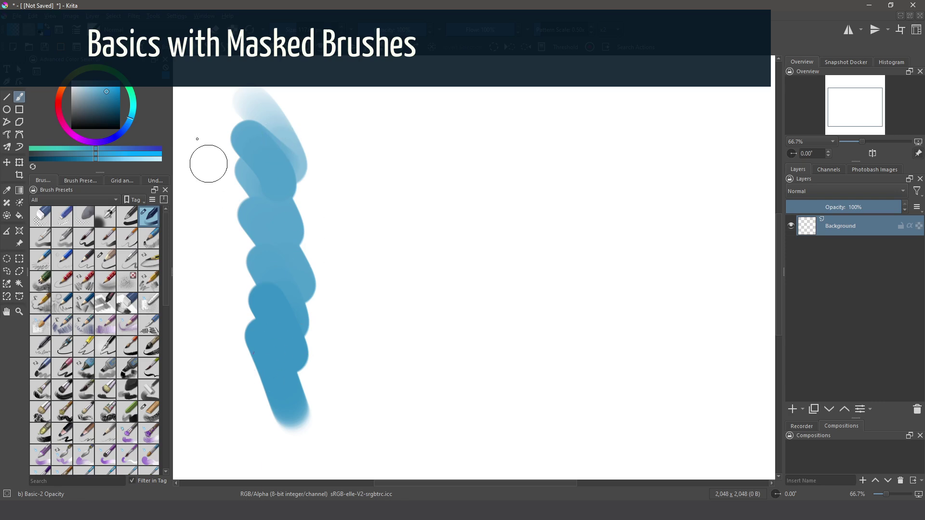
key(F5)
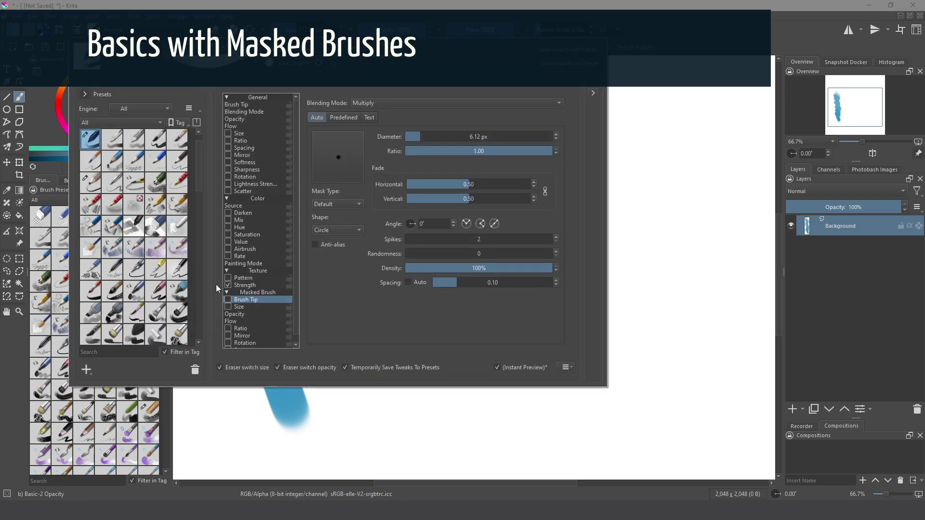
click(227, 299)
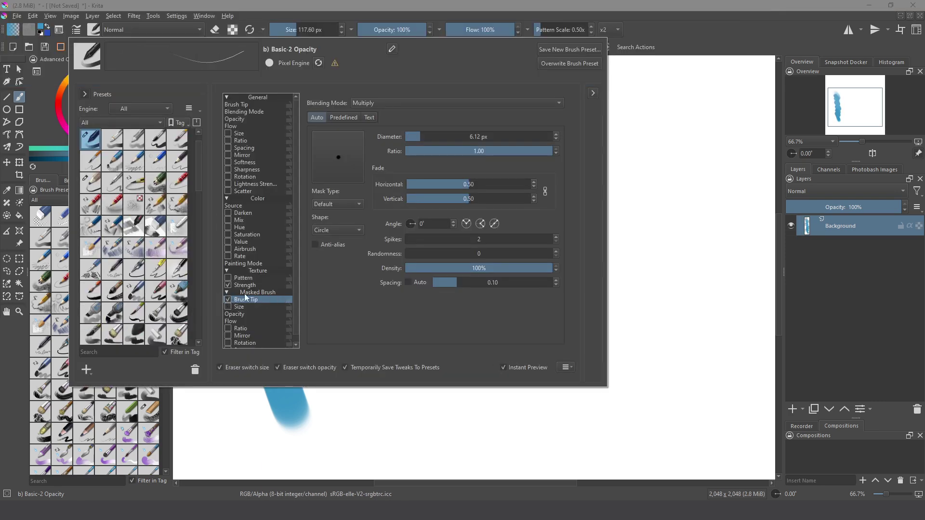
click(341, 117)
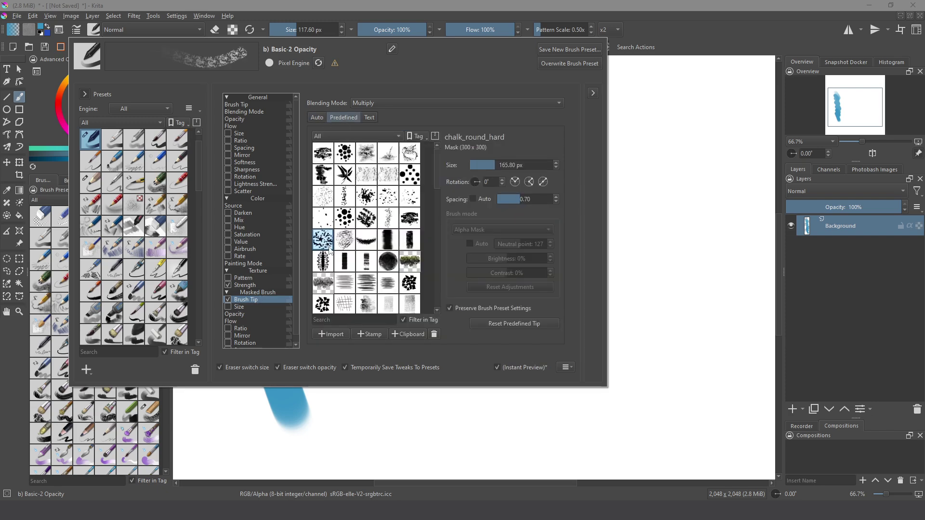
key(F5)
mouse_move(371, 106)
mouse_down()
mouse_move(355, 145)
mouse_move(402, 356)
mouse_move(374, 403)
mouse_move(390, 426)
mouse_up()
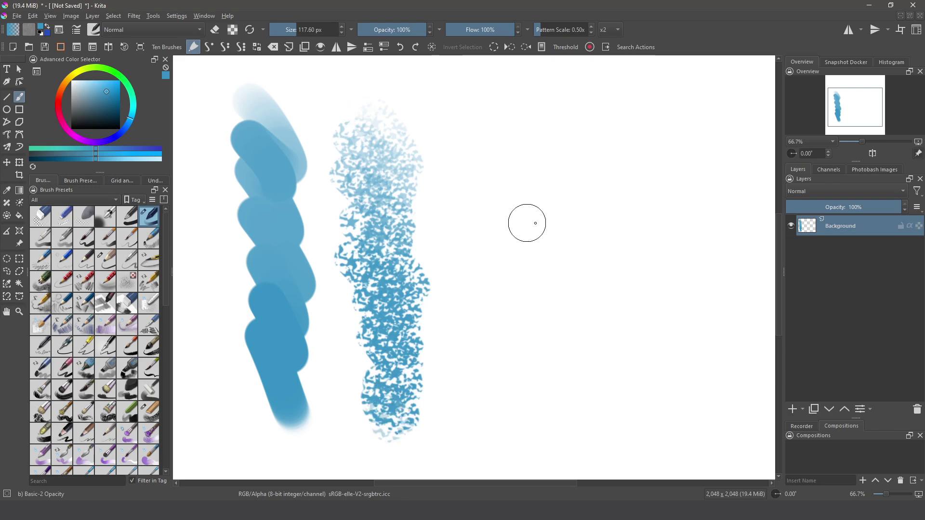
Paint chalk-masked strokes at a much larger size and around 77 px, then reopen the brush editor
key(bracketright)
key(bracketright)
key(bracketright)
key(bracketright)
key(bracketright)
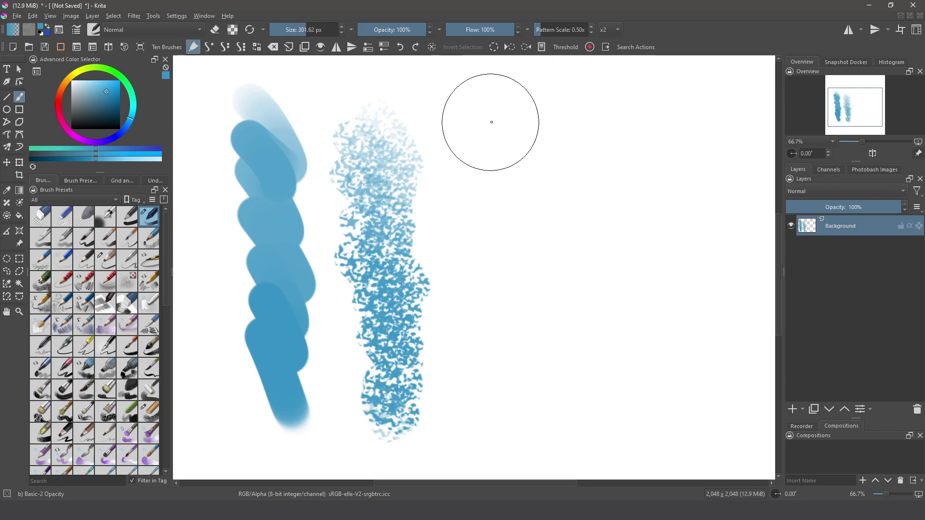
mouse_move(501, 164)
mouse_down()
mouse_move(490, 283)
mouse_move(500, 373)
mouse_move(515, 265)
mouse_move(502, 165)
mouse_move(516, 160)
mouse_move(516, 191)
mouse_move(508, 191)
mouse_move(513, 387)
mouse_move(500, 386)
mouse_move(561, 275)
mouse_up()
key(bracketleft)
key(bracketleft)
key(bracketleft)
key(bracketleft)
key(bracketleft)
key(bracketleft)
key(bracketleft)
key(bracketleft)
key(bracketleft)
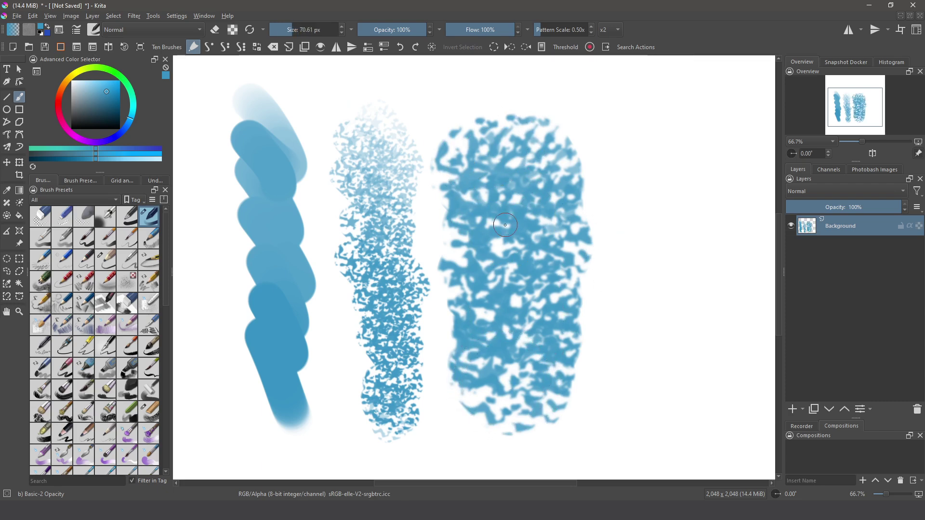
key(bracketright)
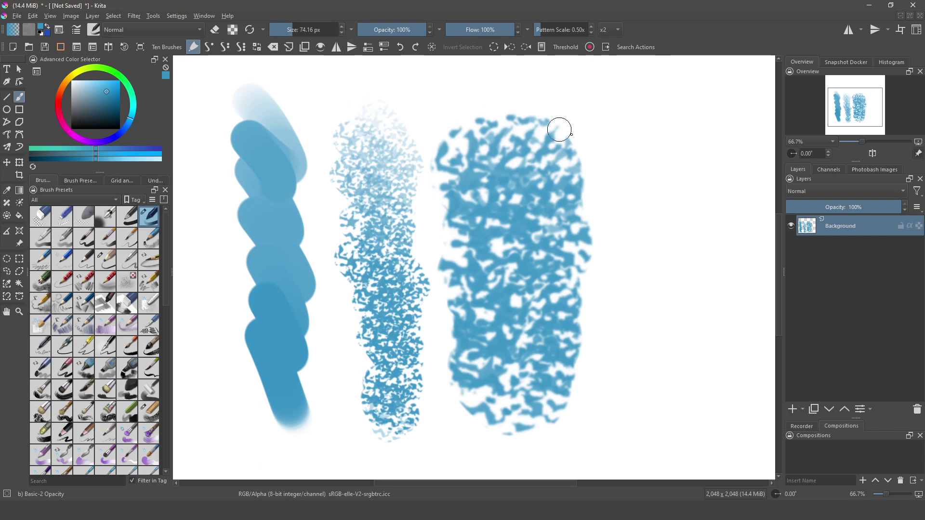
mouse_move(635, 122)
mouse_down()
mouse_move(613, 248)
mouse_move(653, 375)
mouse_move(638, 418)
mouse_move(634, 352)
mouse_up()
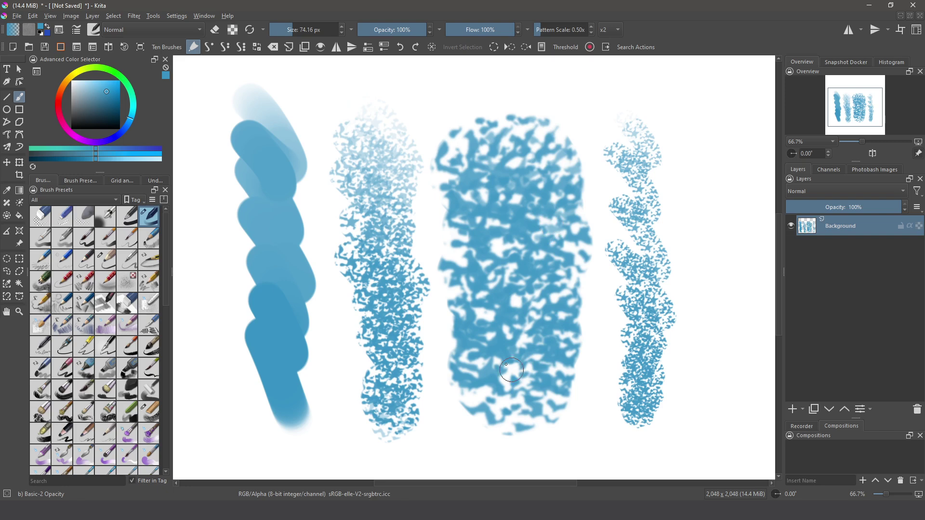
drag(708, 120, 713, 429)
click(77, 29)
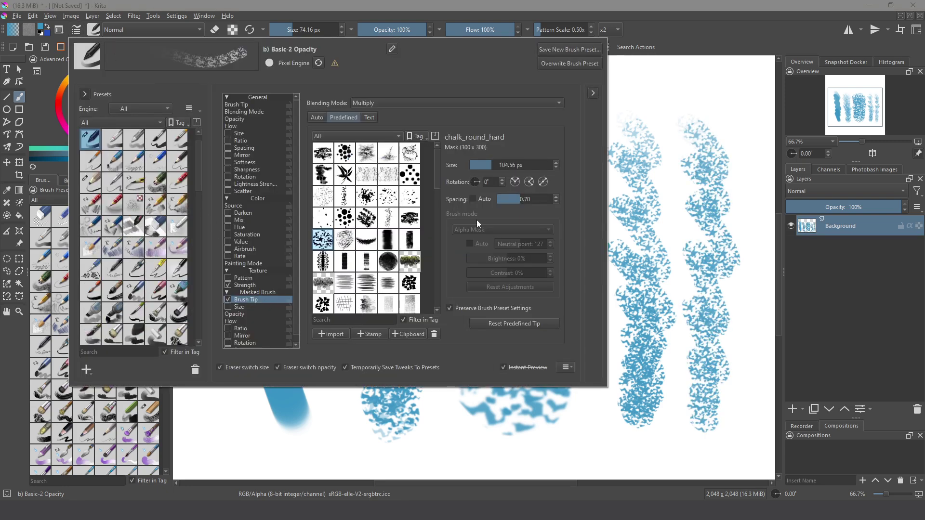
Resize the masked chalk tip, close the editor, and paint another wavy test stroke
drag(493, 167, 503, 166)
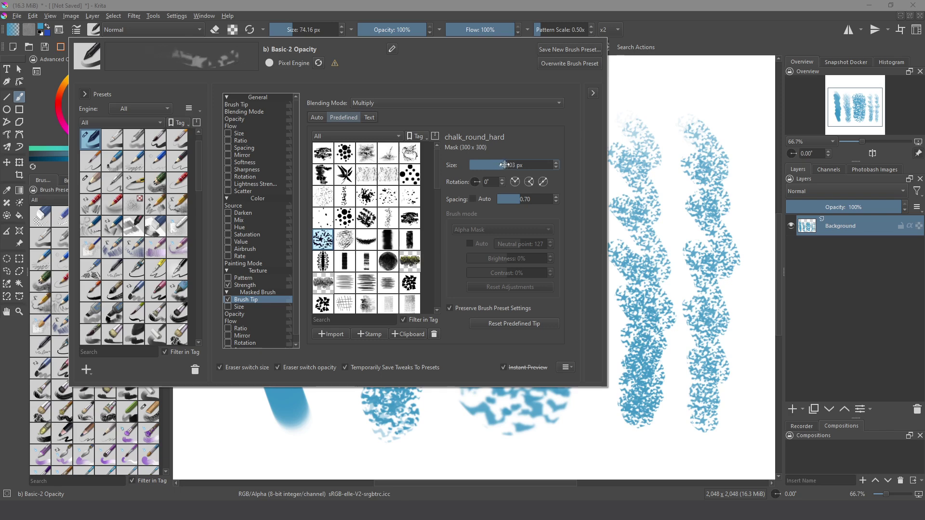
click(706, 195)
scroll(689, 173, right, 2)
mouse_move(675, 123)
mouse_down()
mouse_move(696, 217)
mouse_move(685, 439)
mouse_up()
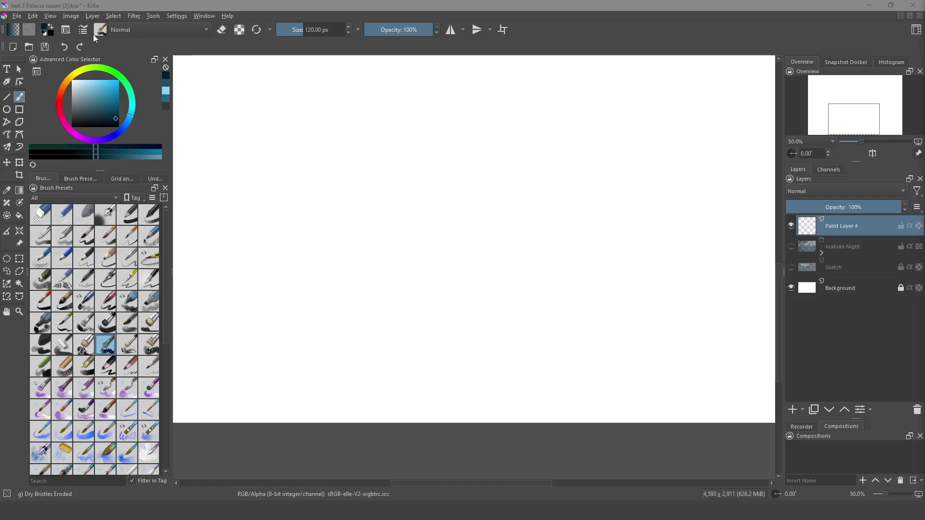
Turn off Dry Bristles Eroded's masked tip, test the bare Chalk Chisel Random tip, then re-enable the mask
click(82, 30)
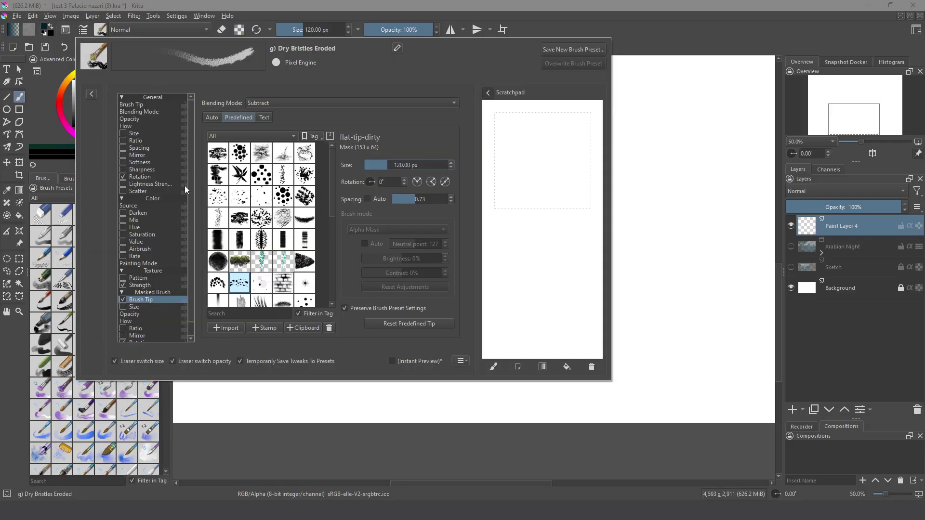
click(142, 105)
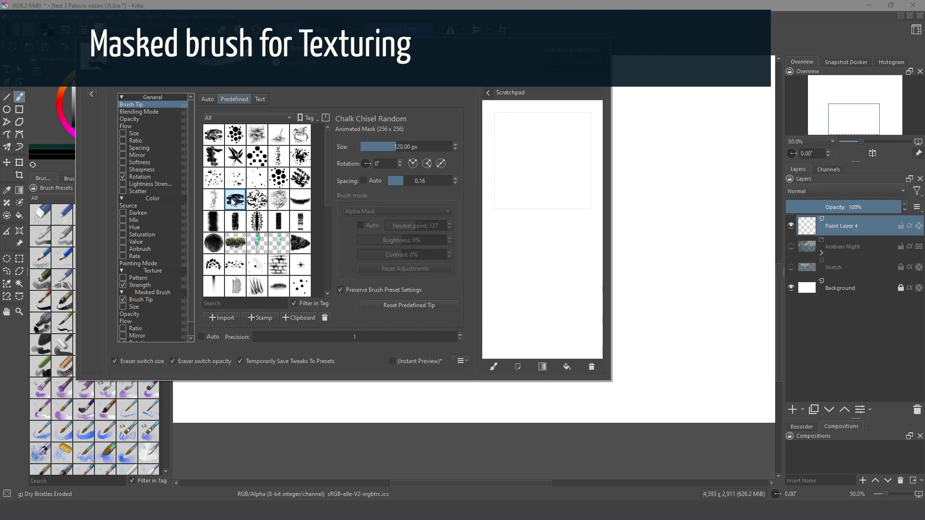
click(123, 303)
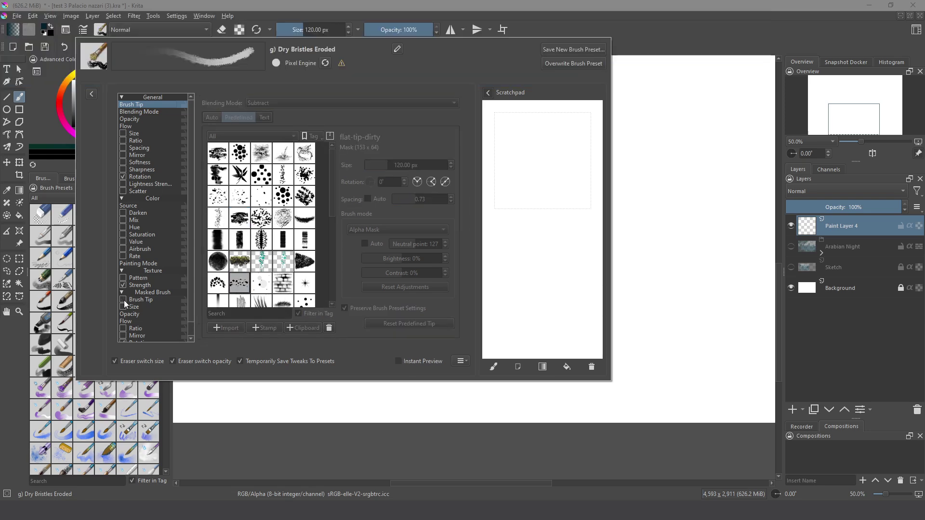
mouse_move(574, 121)
mouse_down()
mouse_move(585, 271)
mouse_move(574, 326)
mouse_up()
drag(545, 120, 544, 354)
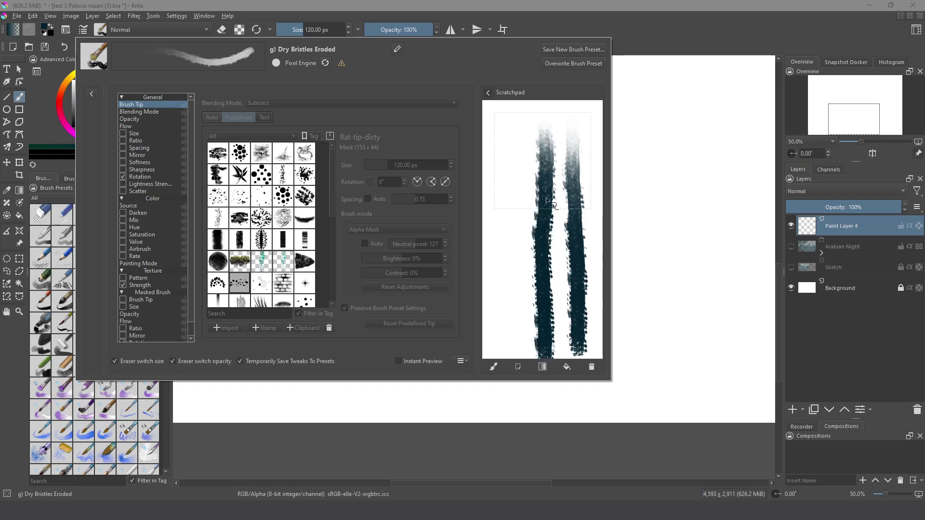
mouse_move(501, 143)
mouse_down()
mouse_move(524, 147)
mouse_move(510, 176)
mouse_up()
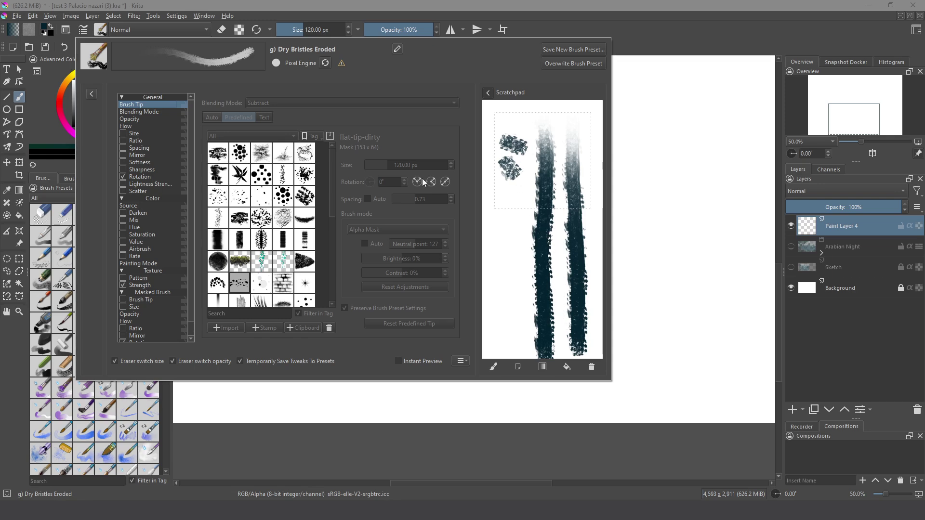
click(142, 300)
click(123, 300)
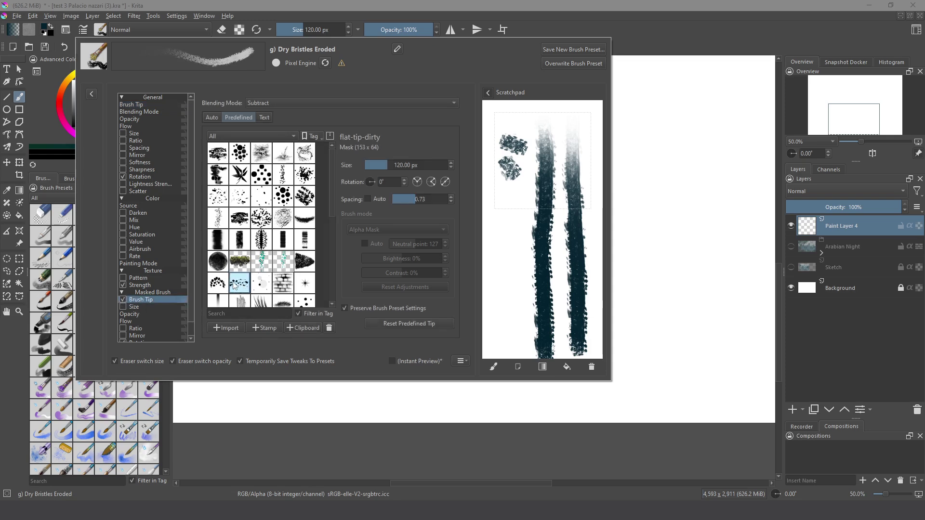
Clear the scratchpad and paint a masked dry-bristle test stroke, redoing it once
click(591, 368)
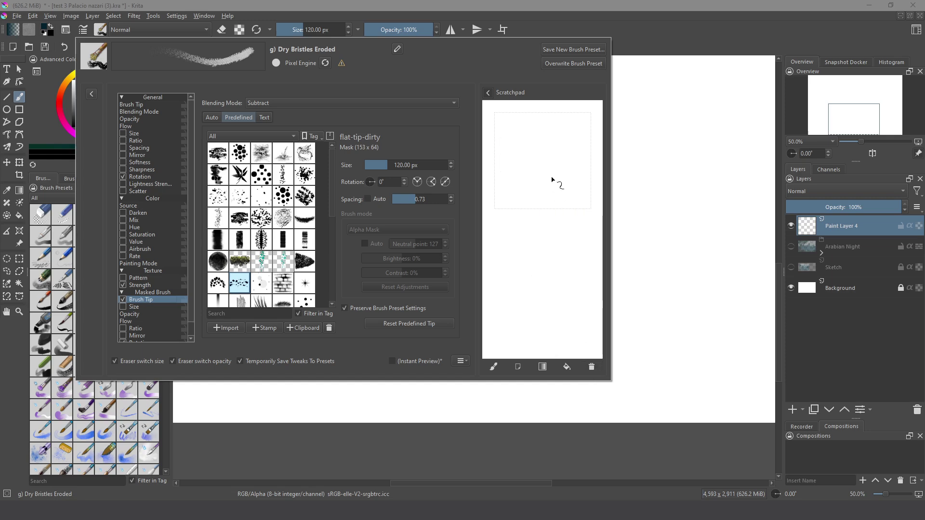
drag(569, 124, 576, 352)
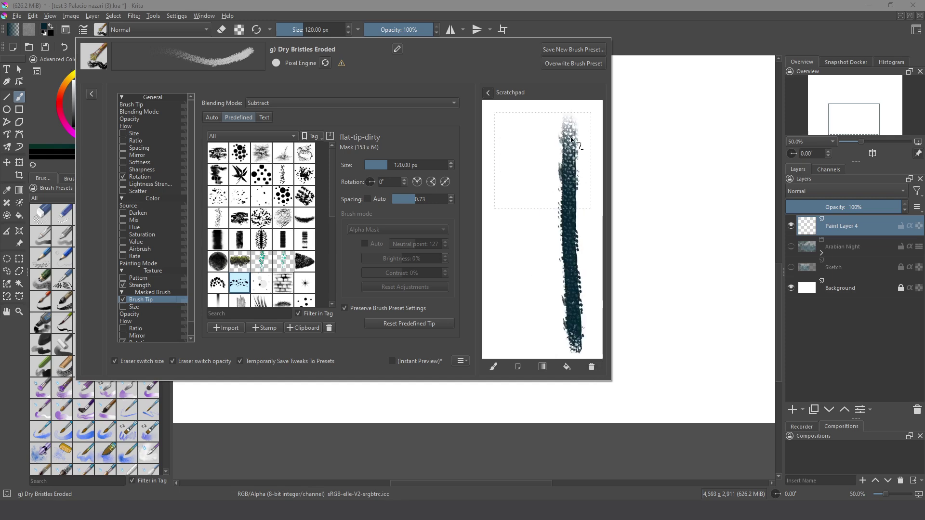
key(ctrl+z)
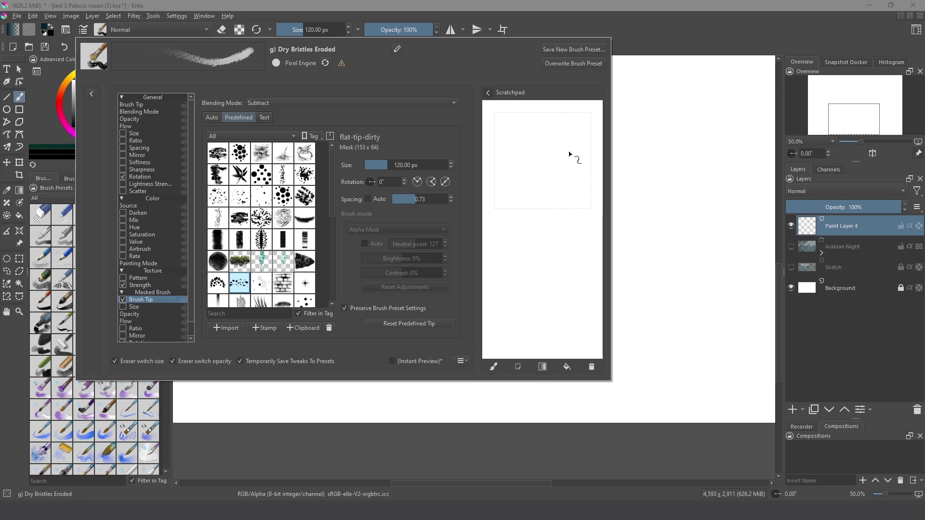
drag(575, 123, 575, 356)
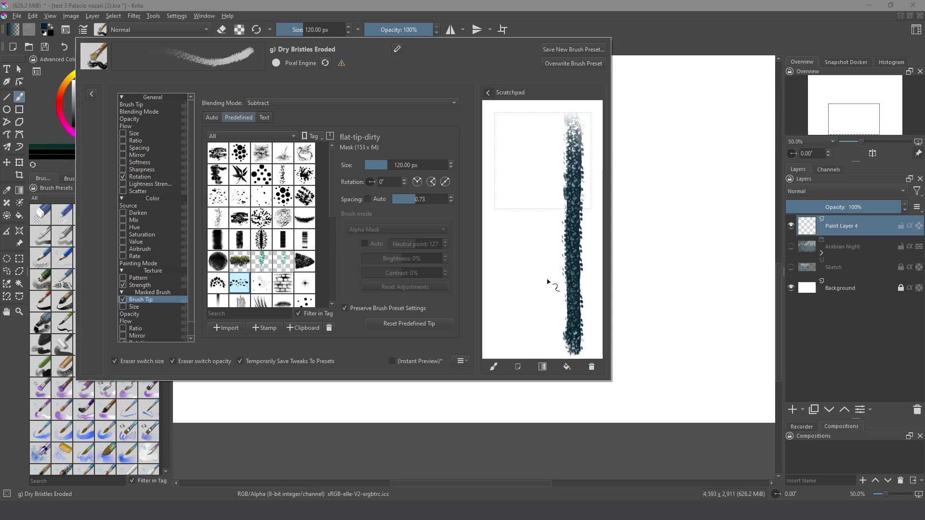
Test the flat-tip-dirty mask at about 538 px and about 39 px with scratchpad strokes
drag(387, 164, 403, 165)
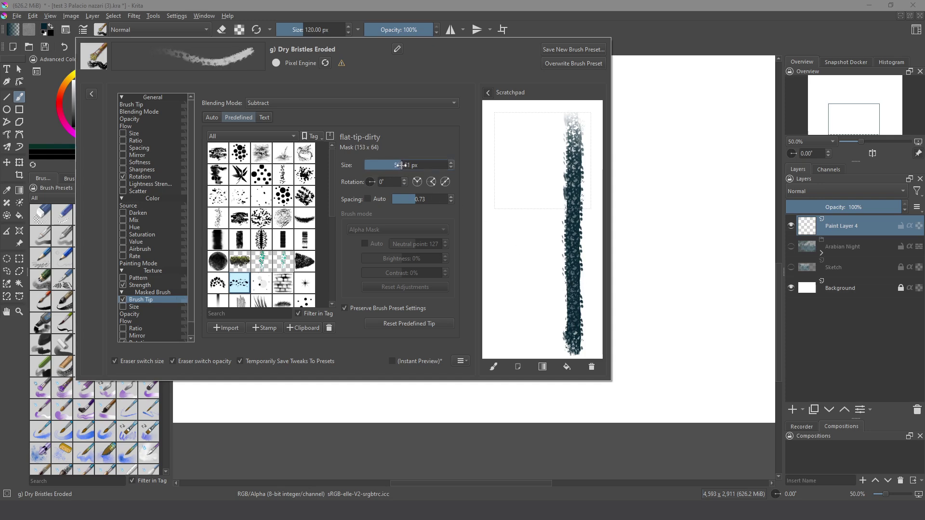
drag(545, 114, 547, 344)
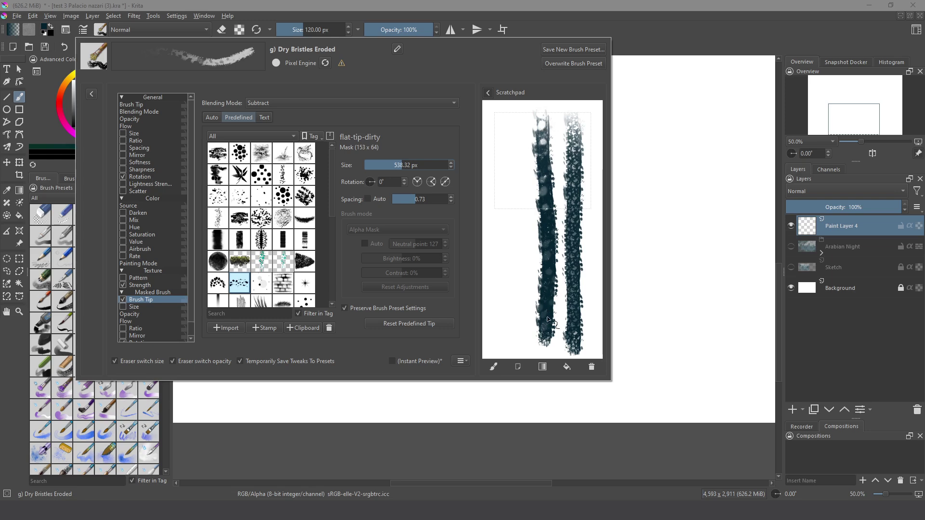
drag(409, 164, 382, 167)
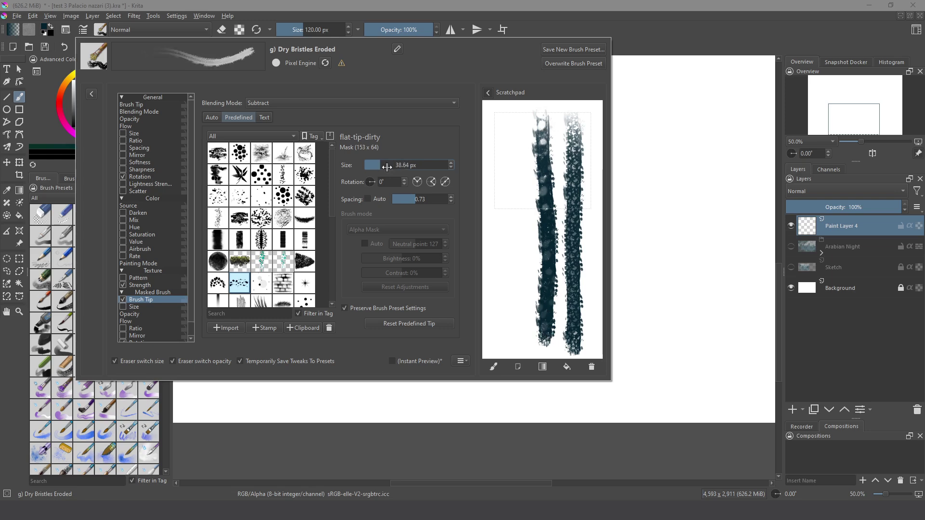
drag(514, 121, 524, 345)
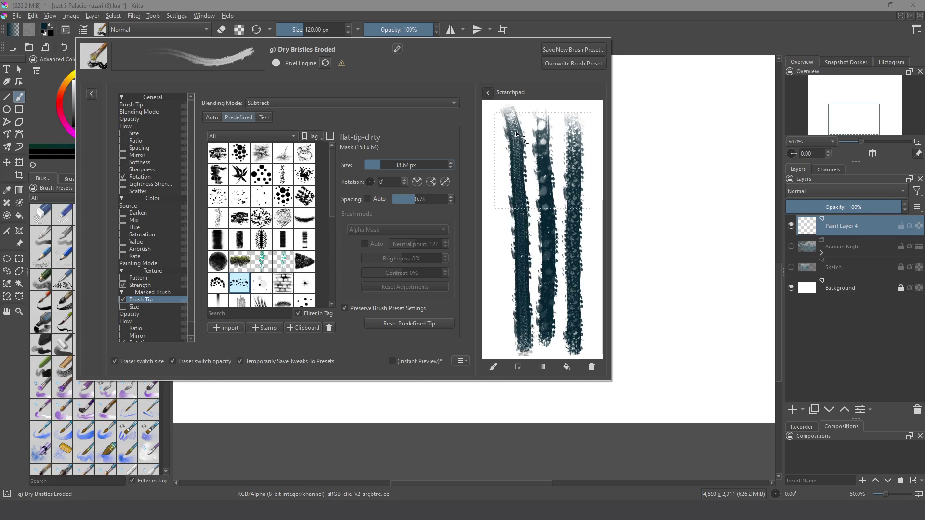
Set the masked tip to about 309 px, check the main tip settings, and close the editor
click(394, 165)
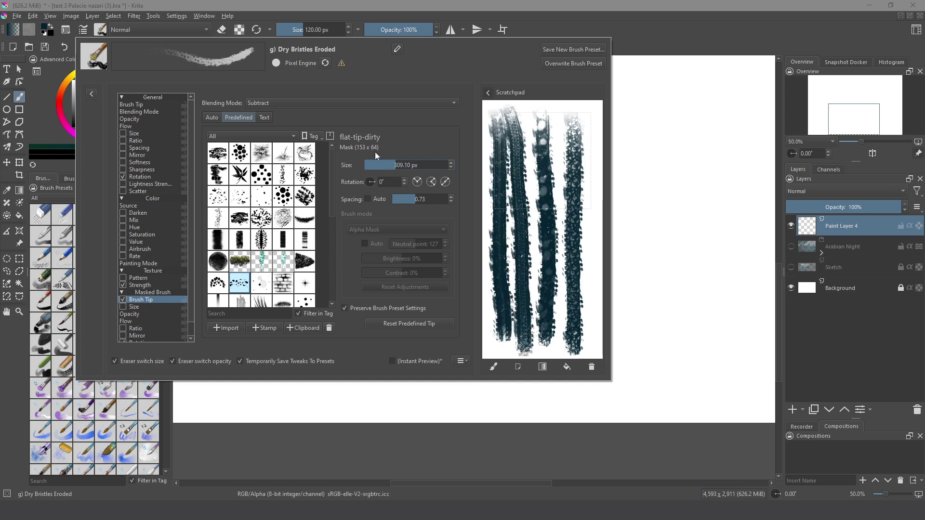
click(146, 106)
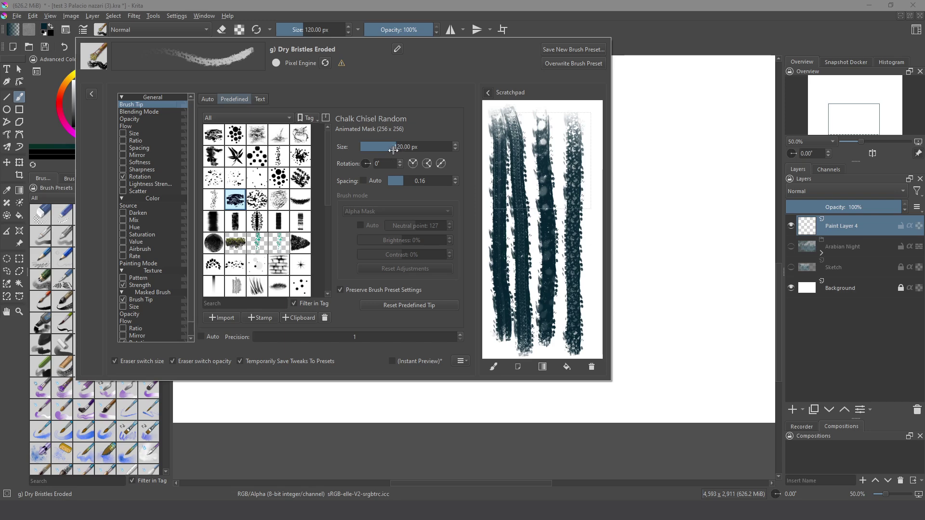
click(155, 299)
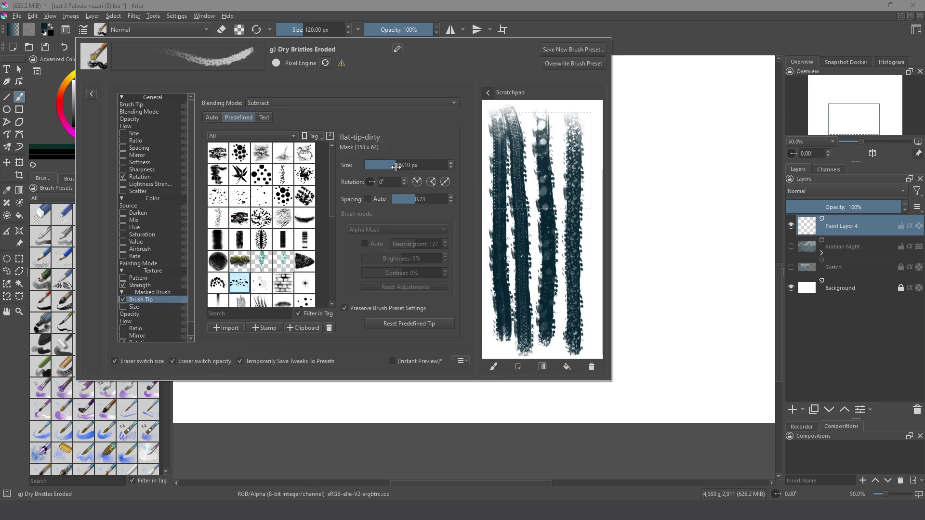
mouse_move(396, 167)
mouse_down()
mouse_move(388, 167)
mouse_move(598, 161)
mouse_up()
key(Escape)
Cover Paint Layer 4 with dark looping and streaky dry-bristle strokes, then reopen the masked tip settings
mouse_move(332, 193)
mouse_down()
mouse_move(591, 189)
mouse_move(547, 249)
mouse_move(412, 264)
mouse_move(598, 260)
mouse_up()
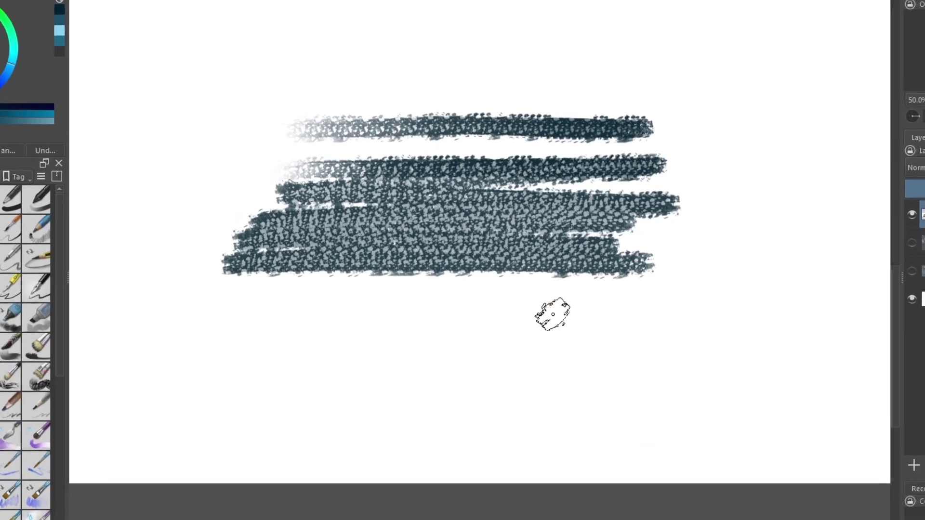
drag(527, 298, 480, 334)
mouse_move(491, 379)
mouse_down()
mouse_move(525, 371)
mouse_move(429, 323)
mouse_move(440, 404)
mouse_move(401, 376)
mouse_move(347, 392)
mouse_move(310, 362)
mouse_move(207, 371)
mouse_up()
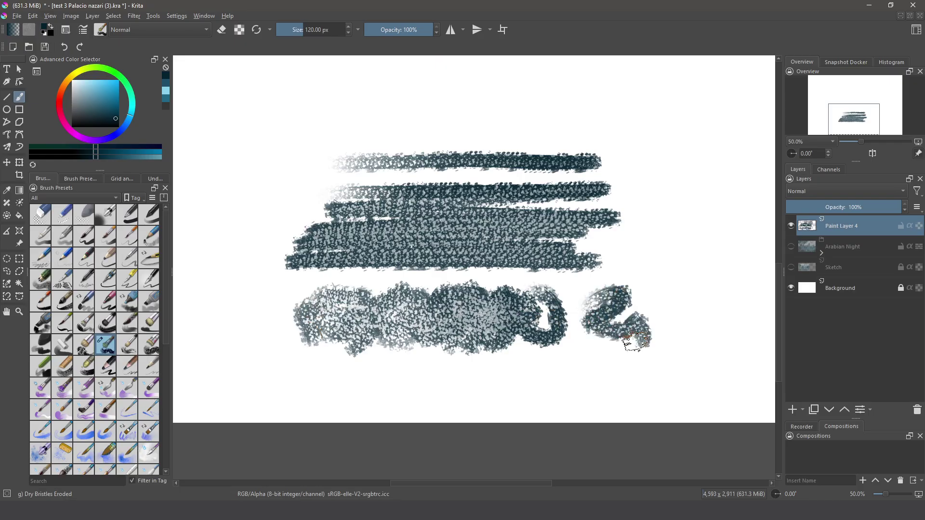
mouse_move(635, 343)
mouse_down()
mouse_move(638, 295)
mouse_move(636, 333)
mouse_move(583, 350)
mouse_move(575, 299)
mouse_move(565, 312)
mouse_move(631, 319)
mouse_up()
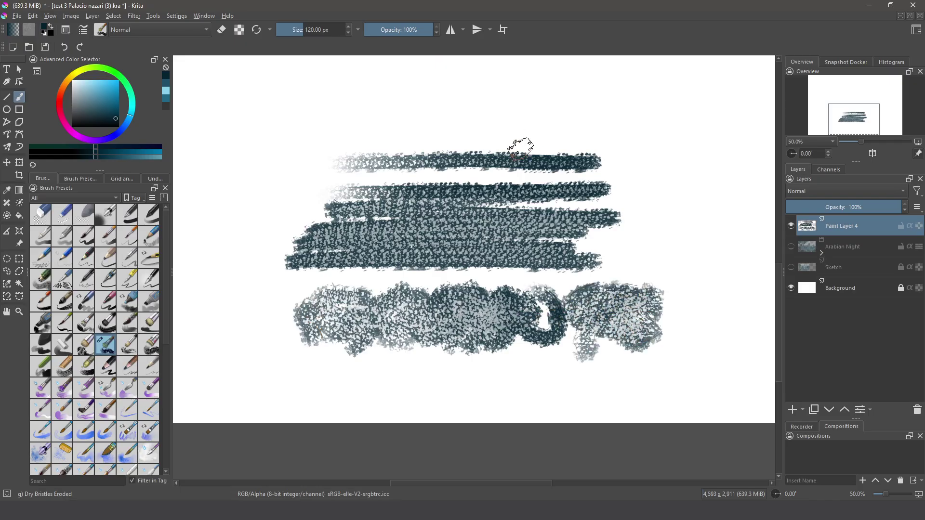
mouse_move(465, 118)
mouse_down()
mouse_move(672, 124)
mouse_move(711, 147)
mouse_up()
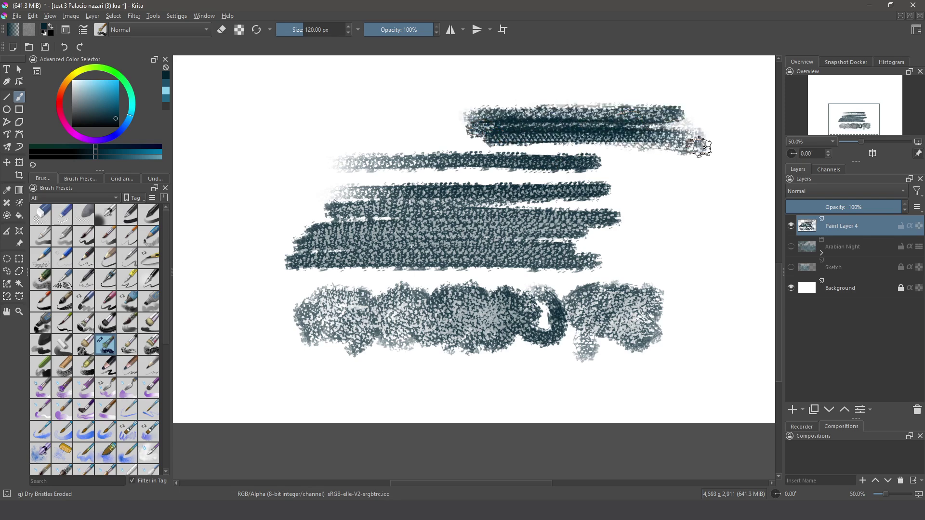
drag(559, 155, 746, 166)
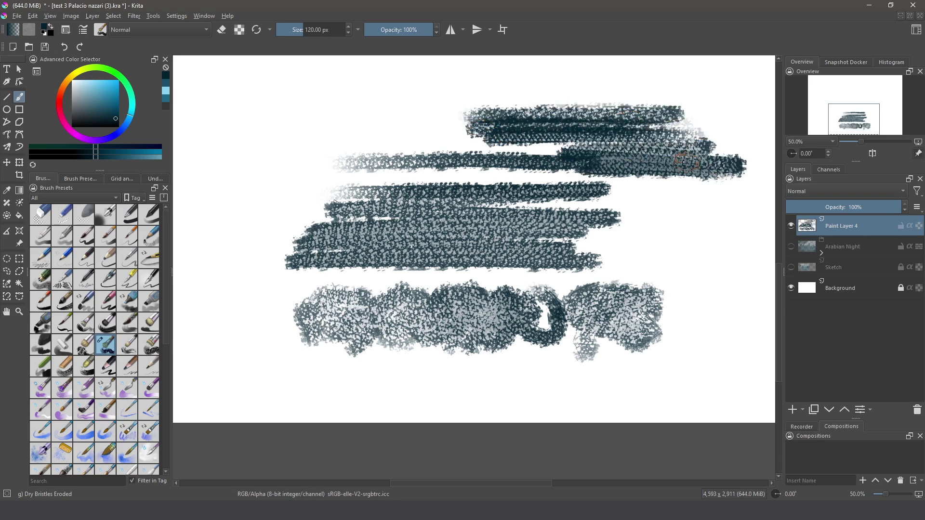
click(82, 29)
click(144, 285)
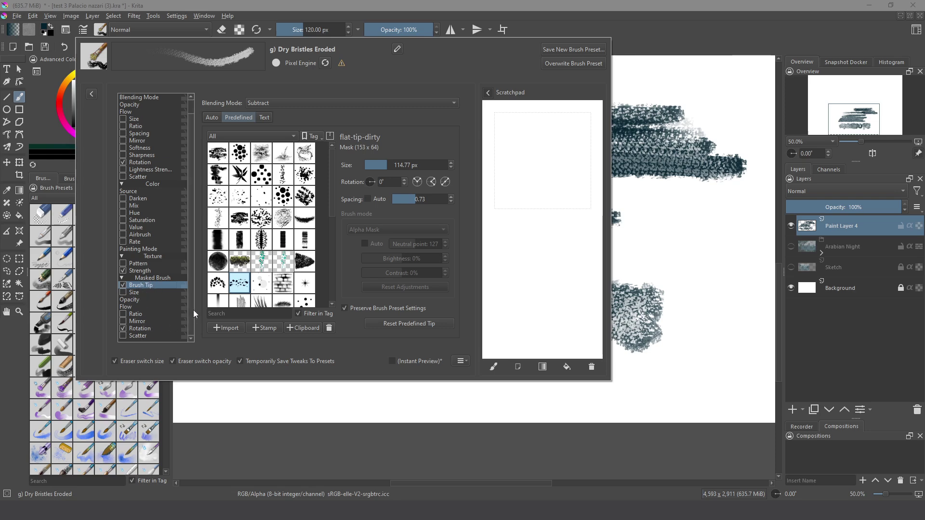
Add Fuzzy Dab to the masked tip rotation and scribble a speckled patch at the upper left
click(141, 329)
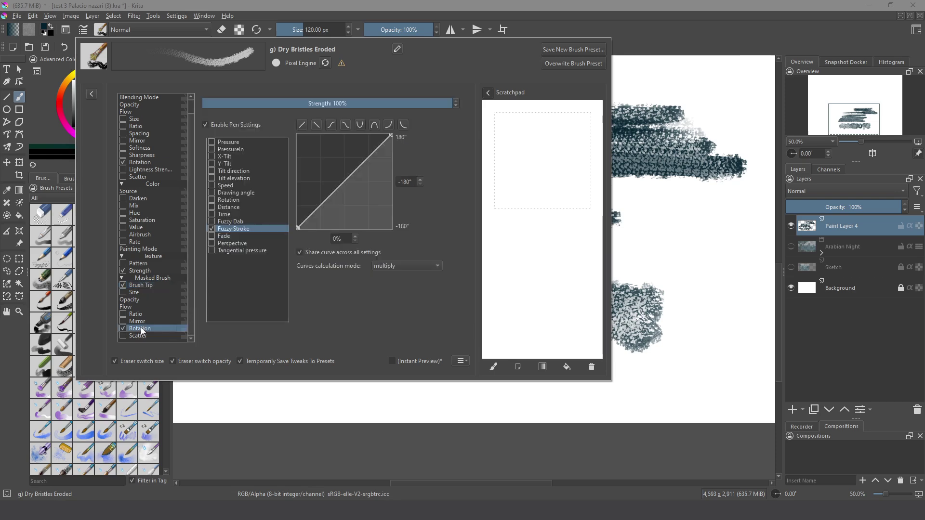
click(222, 222)
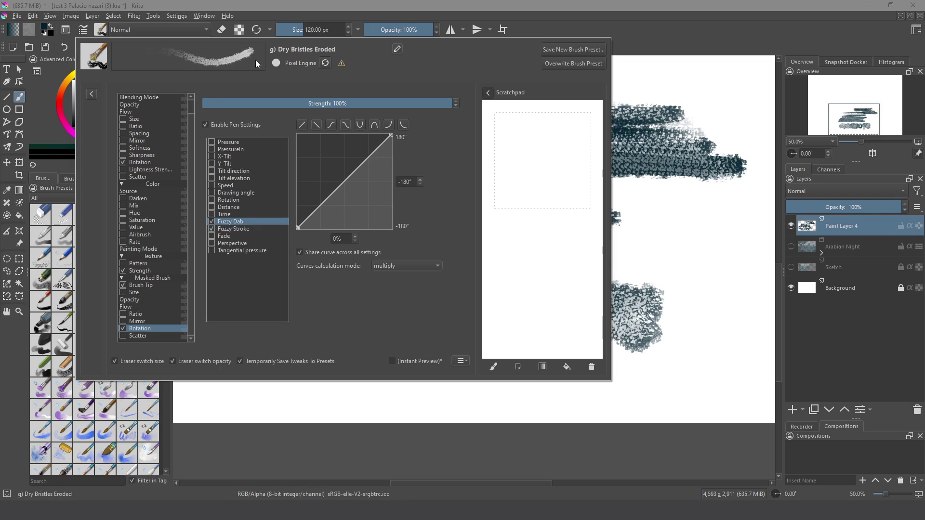
mouse_move(357, 124)
mouse_down()
mouse_move(248, 124)
mouse_move(183, 140)
mouse_move(320, 145)
mouse_move(263, 156)
mouse_move(318, 171)
mouse_move(188, 181)
mouse_move(328, 187)
mouse_move(247, 193)
mouse_up()
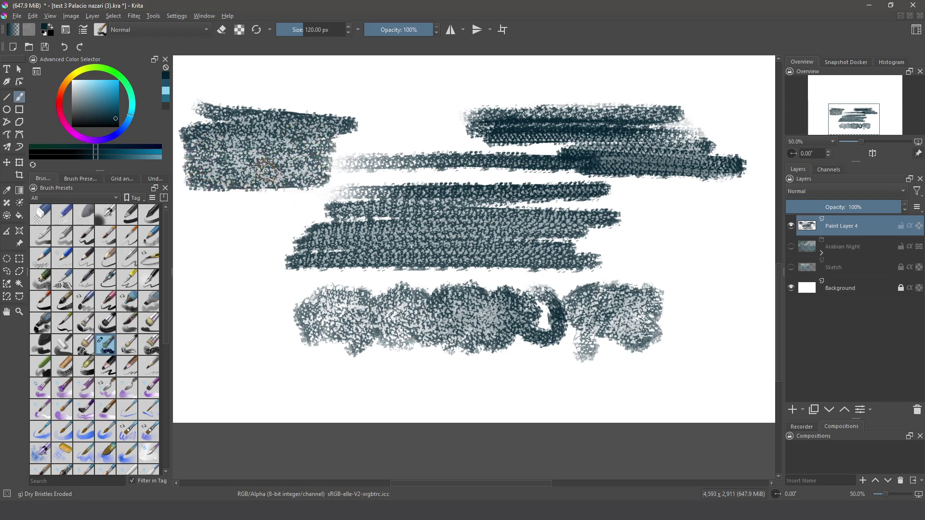
Clear Paint Layer 4, show the Arabian Night layer, and paint a dark block left of the pole
key(Delete)
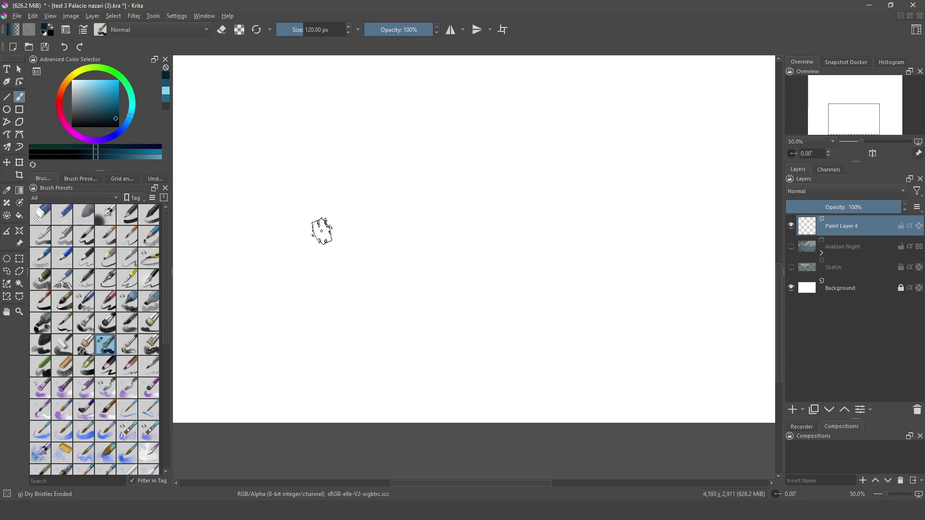
click(791, 247)
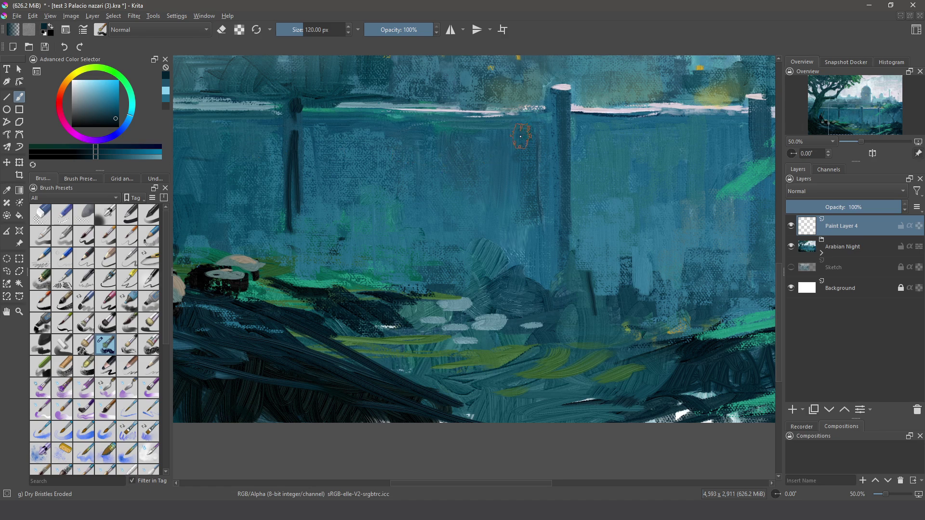
mouse_move(520, 137)
mouse_down()
mouse_move(524, 207)
mouse_move(494, 153)
mouse_move(522, 144)
mouse_move(525, 177)
mouse_up()
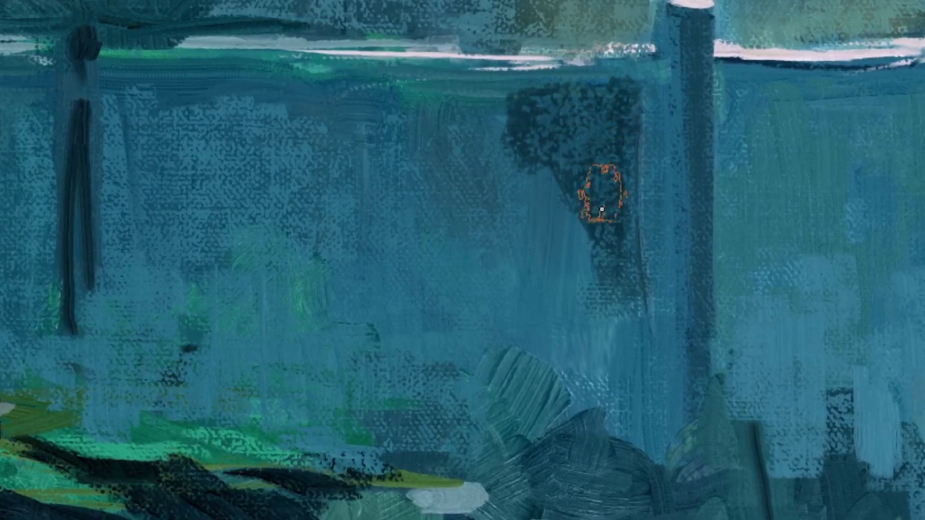
mouse_move(602, 210)
mouse_down()
mouse_move(503, 136)
mouse_move(533, 109)
mouse_move(615, 94)
mouse_move(432, 107)
mouse_move(511, 173)
mouse_move(479, 199)
mouse_move(371, 98)
mouse_move(419, 101)
mouse_move(403, 157)
mouse_move(421, 165)
mouse_move(447, 251)
mouse_move(534, 280)
mouse_move(589, 279)
mouse_move(517, 271)
mouse_move(445, 215)
mouse_move(375, 265)
mouse_move(352, 220)
mouse_move(302, 223)
mouse_move(263, 182)
mouse_move(346, 140)
mouse_move(369, 104)
mouse_move(375, 114)
mouse_move(522, 109)
mouse_up()
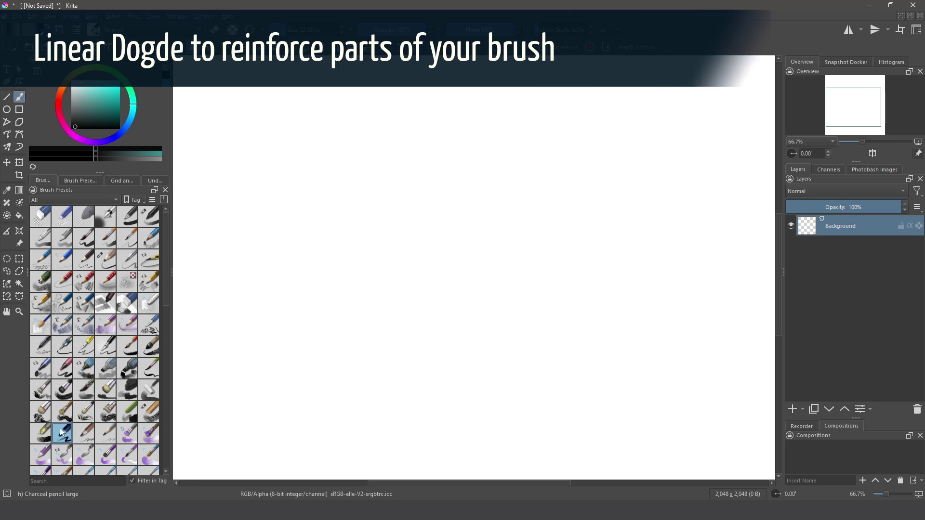
Draw a charcoal stroke, turn off the masked brush tip, and draw an unmasked stroke below
drag(305, 143, 712, 126)
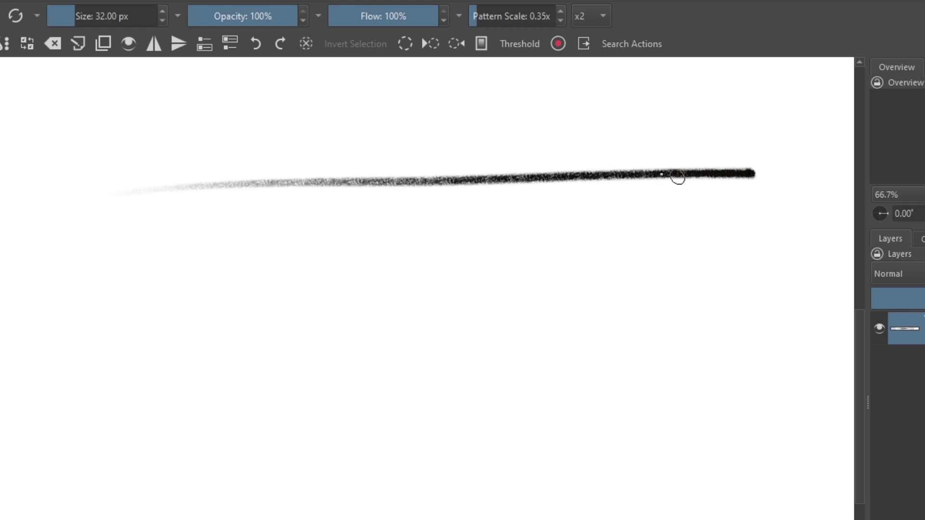
key(F5)
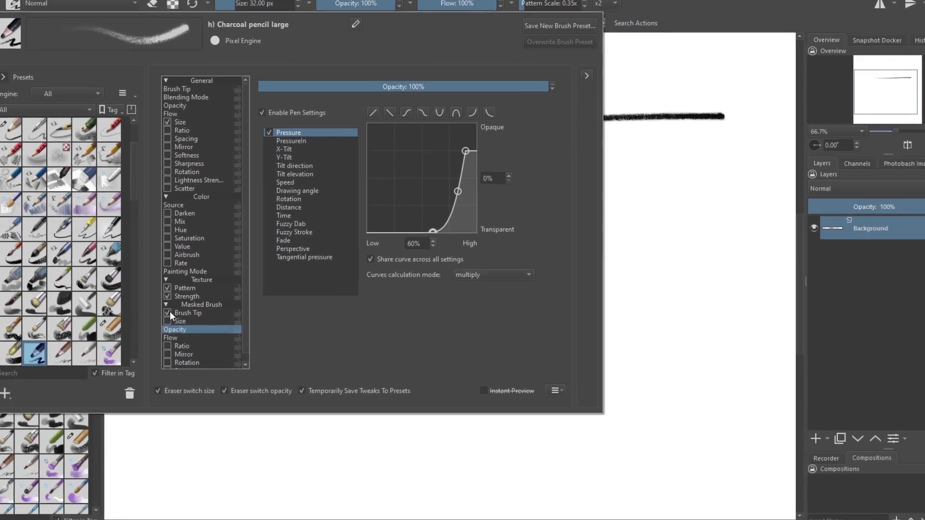
click(234, 299)
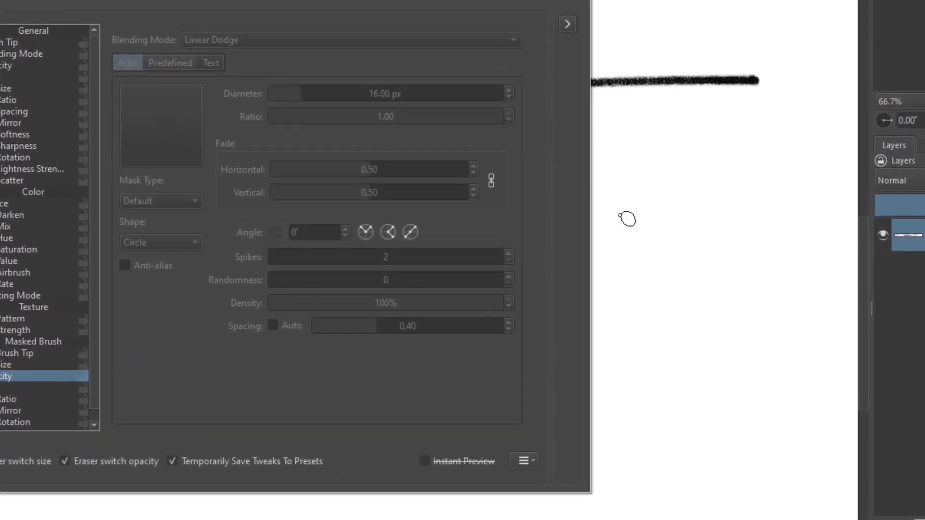
click(628, 219)
drag(145, 133, 745, 113)
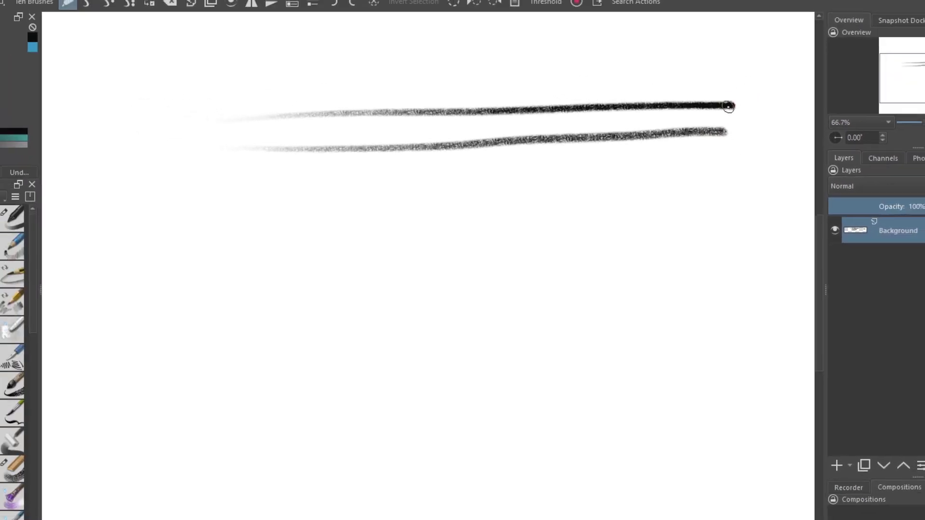
Re-enable the masked tip and reset its opacity pressure curve to a straight diagonal
key(F5)
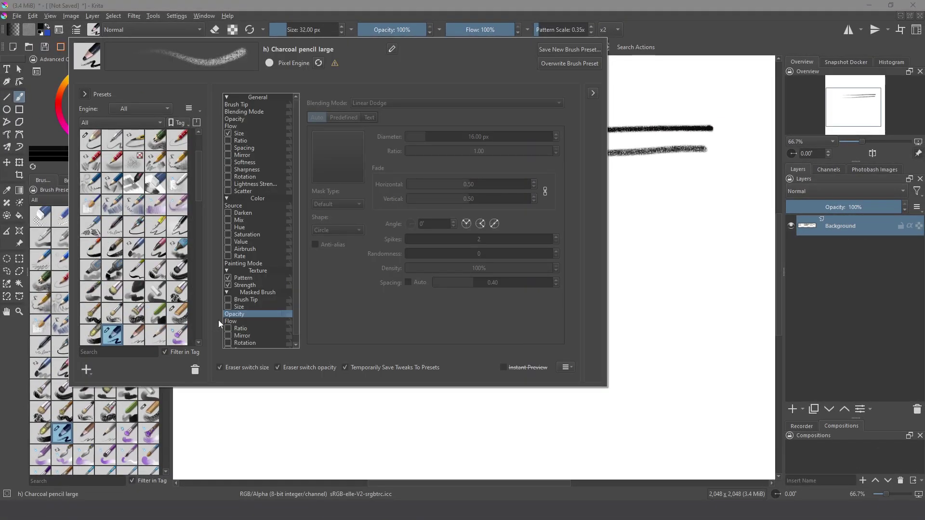
click(229, 300)
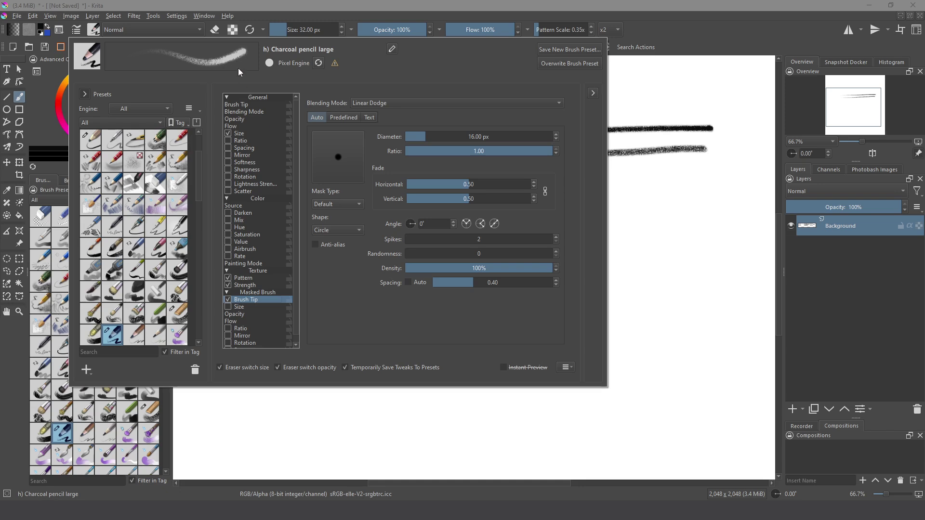
click(245, 314)
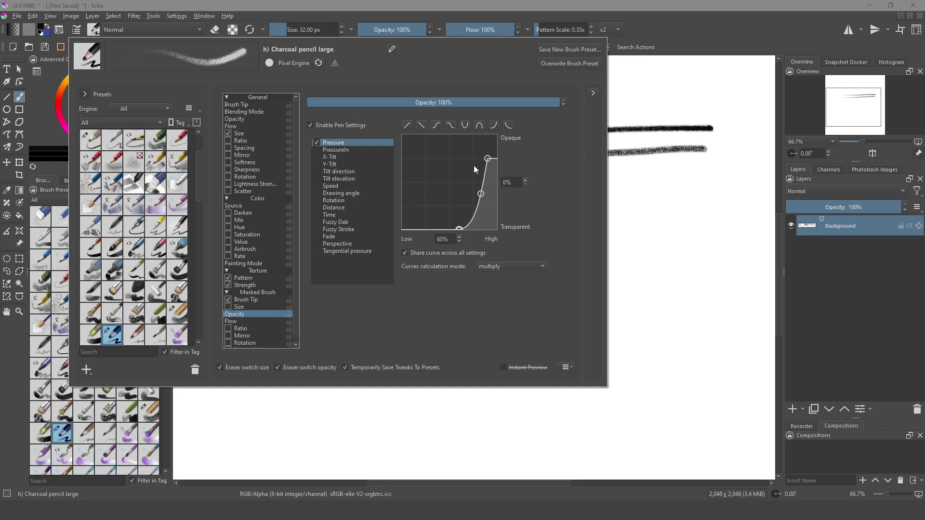
drag(458, 228, 373, 231)
drag(477, 192, 398, 229)
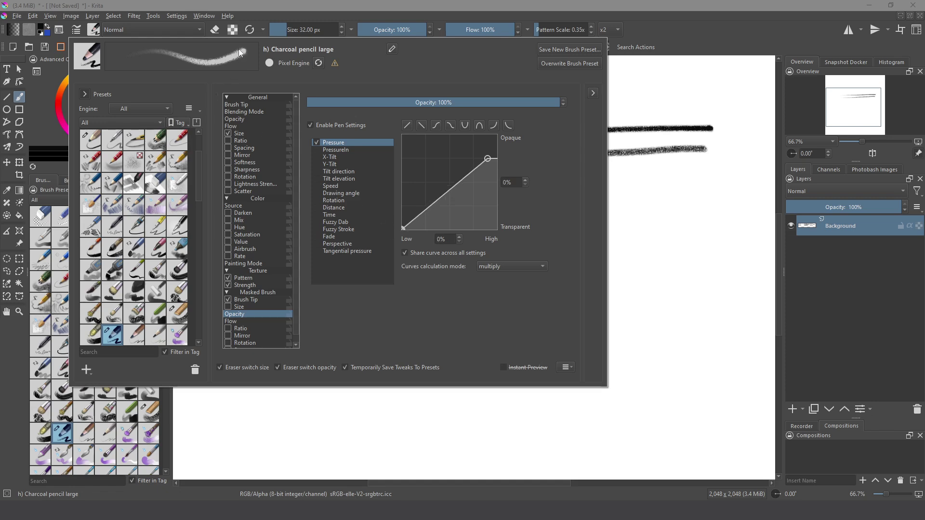
click(407, 125)
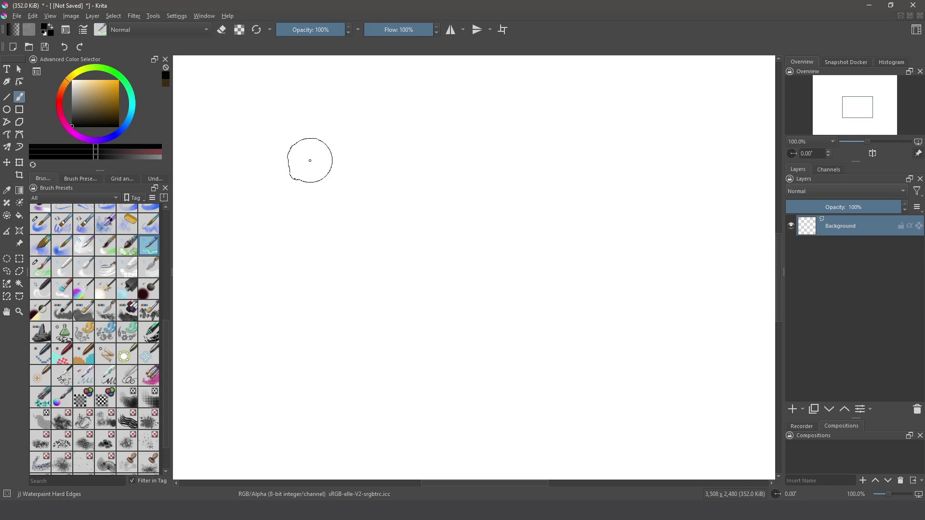
Paint a grey zigzag test stroke, then try masked opacity at 67% and lower it to 11%
mouse_move(304, 154)
mouse_down()
mouse_move(351, 190)
mouse_move(358, 162)
mouse_move(417, 196)
mouse_move(449, 158)
mouse_move(503, 192)
mouse_move(530, 189)
mouse_move(521, 158)
mouse_move(556, 161)
mouse_move(604, 186)
mouse_move(623, 176)
mouse_move(627, 160)
mouse_move(723, 184)
mouse_up()
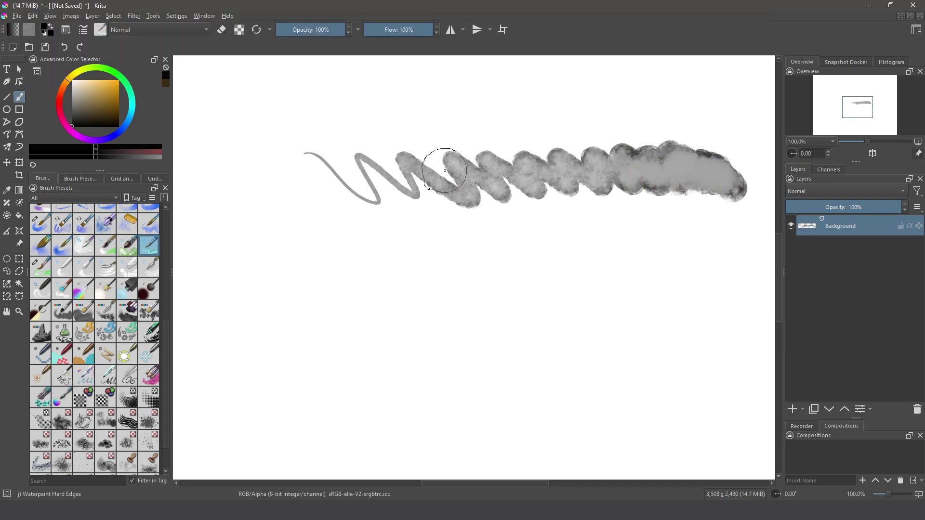
click(83, 30)
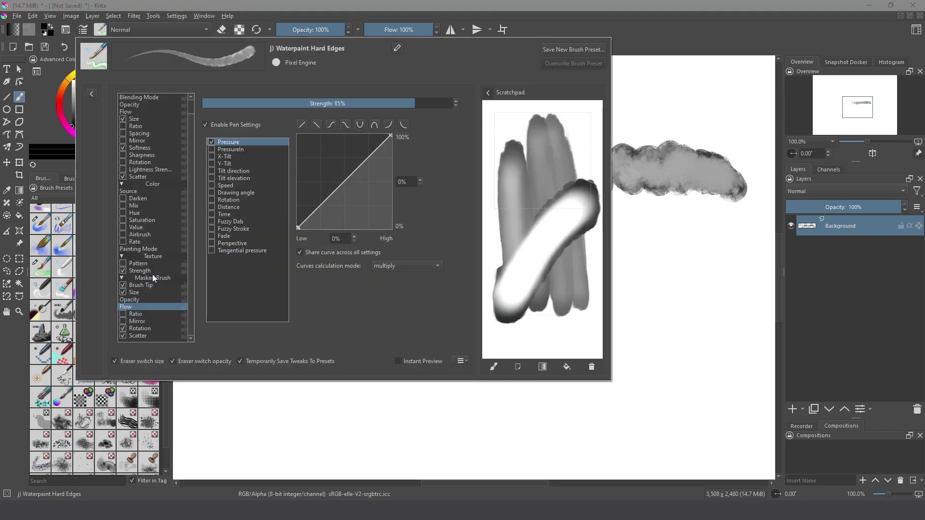
click(139, 299)
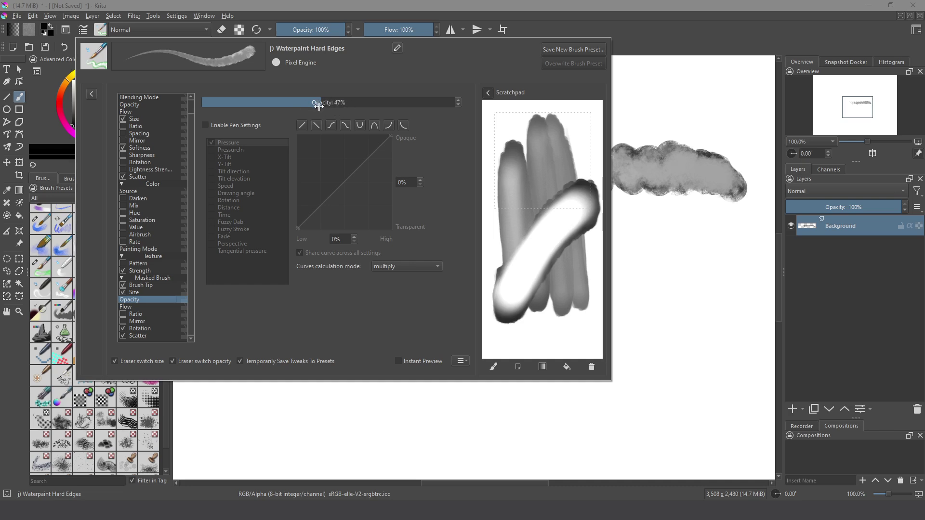
drag(321, 104, 438, 111)
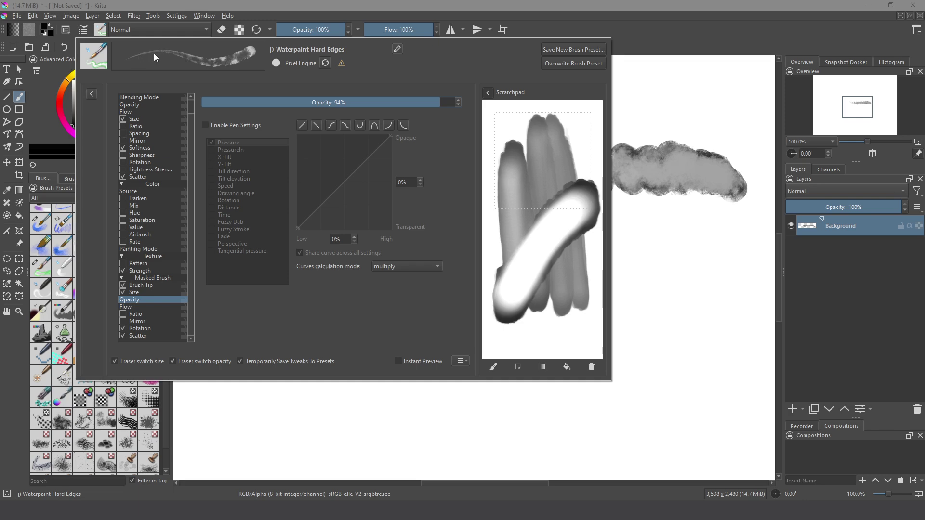
click(151, 283)
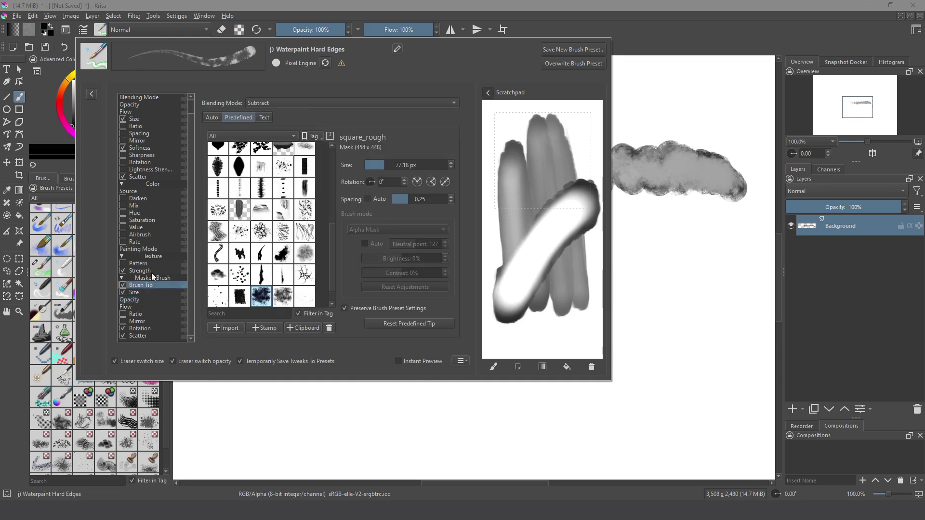
click(142, 299)
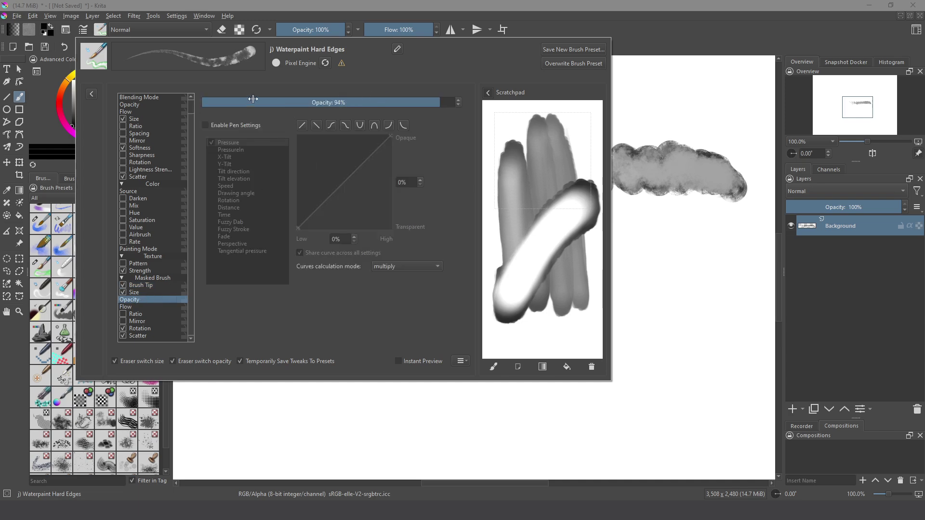
drag(339, 102, 236, 102)
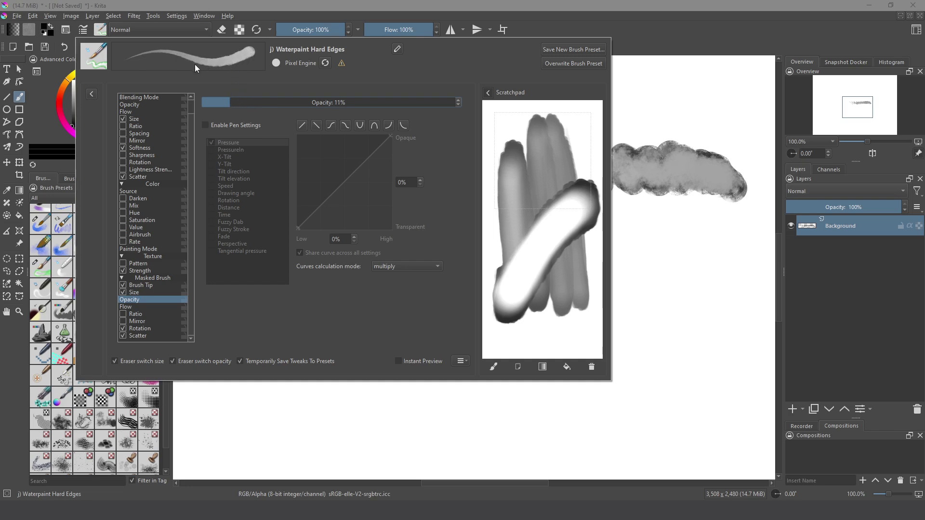
click(160, 285)
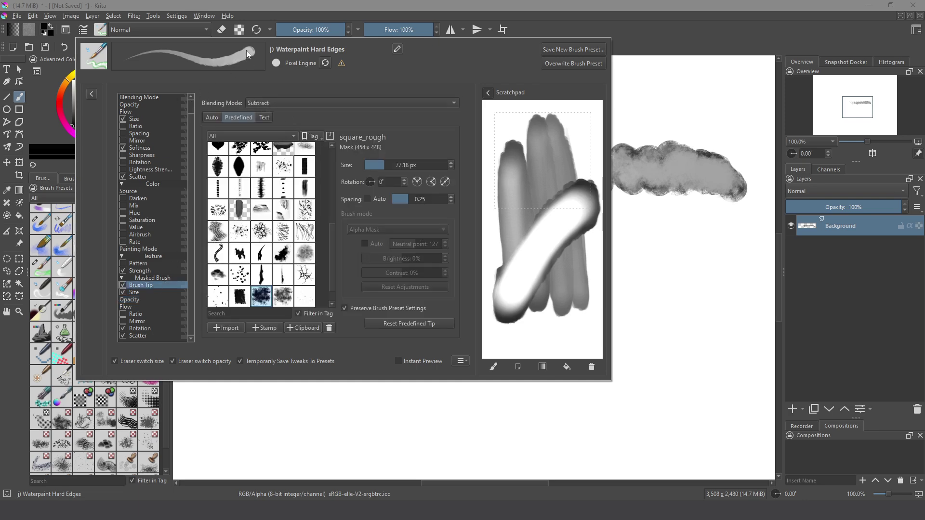
Paint a zigzag at 11% masked opacity, then raise it to 83% and paint another
click(636, 332)
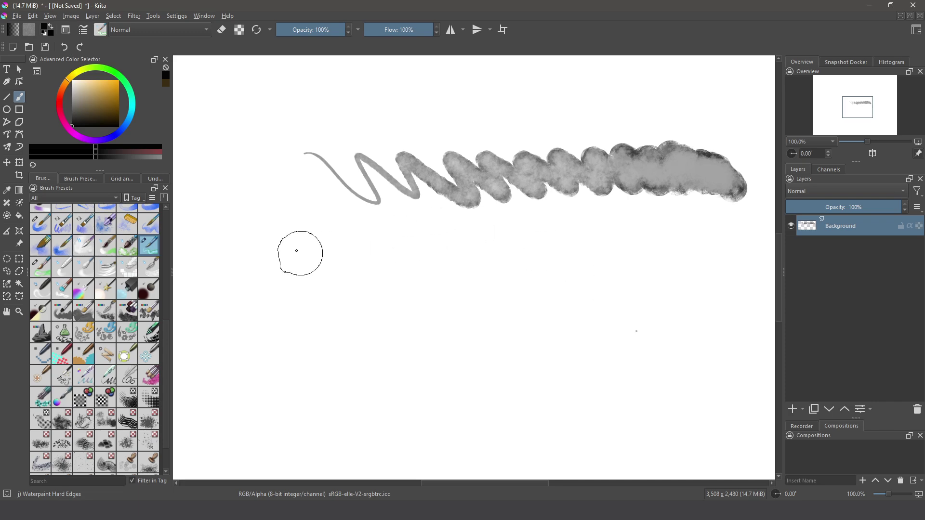
mouse_move(290, 233)
mouse_down()
mouse_move(385, 279)
mouse_move(413, 275)
mouse_move(423, 248)
mouse_move(544, 283)
mouse_move(521, 241)
mouse_move(571, 244)
mouse_move(657, 277)
mouse_move(695, 277)
mouse_move(680, 248)
mouse_move(702, 239)
mouse_move(712, 249)
mouse_move(636, 246)
mouse_up()
click(82, 32)
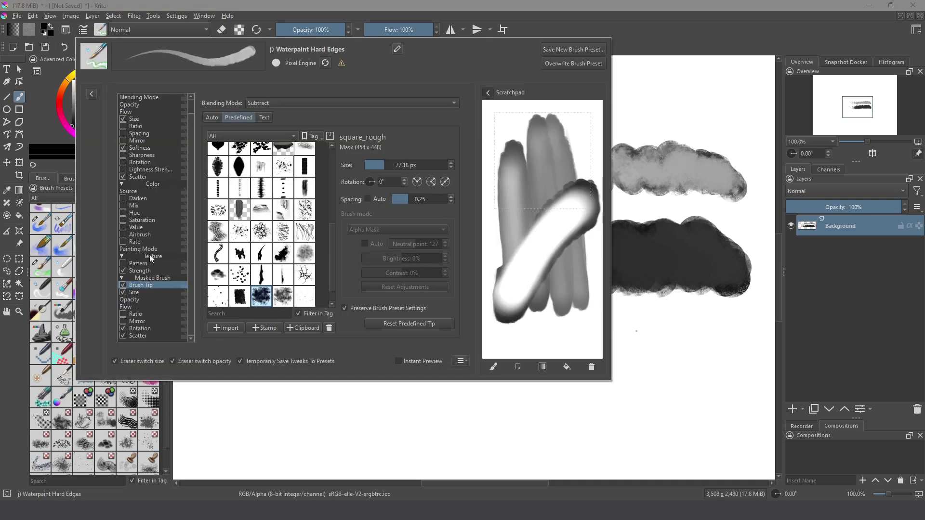
click(150, 299)
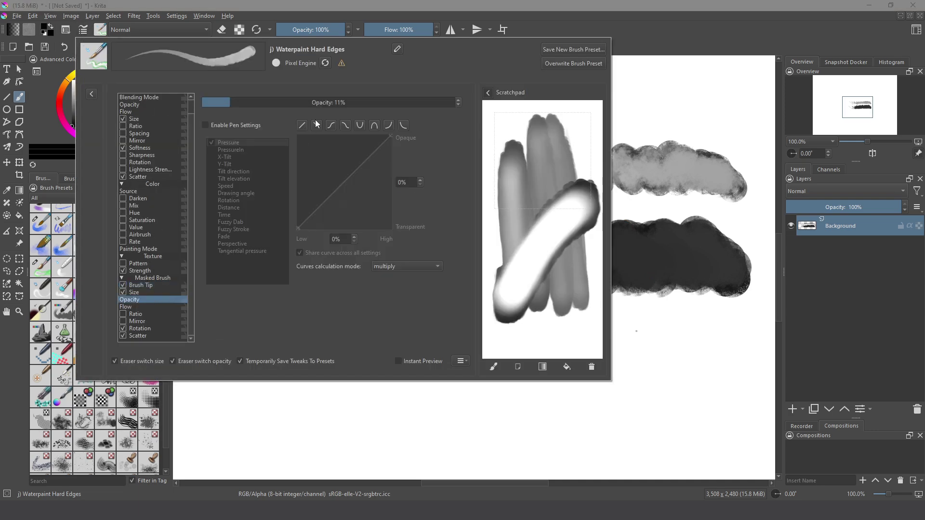
drag(284, 102, 370, 103)
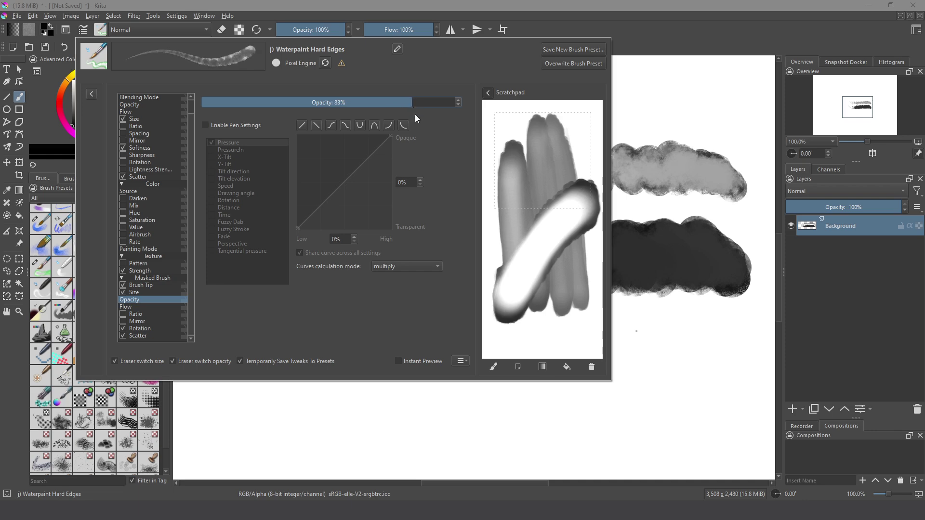
click(507, 418)
mouse_move(287, 298)
mouse_down()
mouse_move(371, 354)
mouse_move(363, 324)
mouse_move(444, 345)
mouse_move(579, 329)
mouse_move(732, 339)
mouse_up()
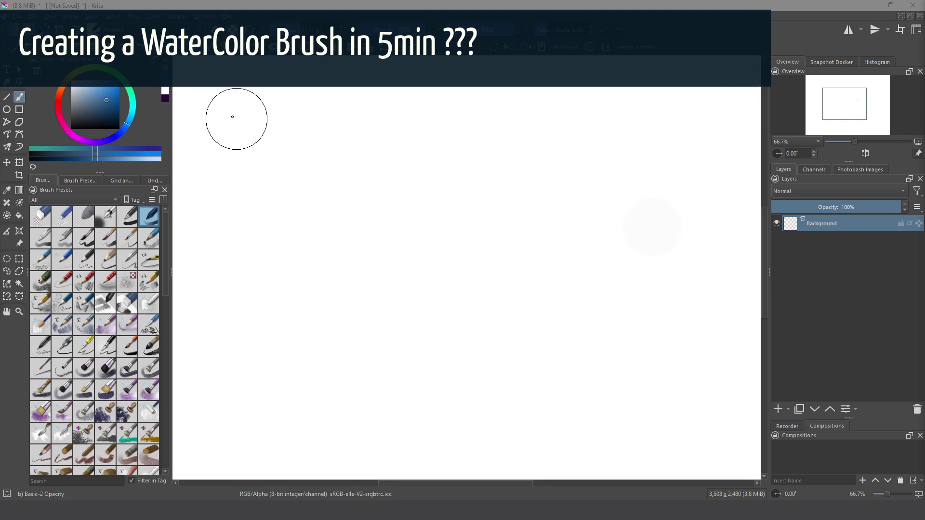
Test the brush on the scratchpad, switch to the predefined bristles_circle_dense tip, and shrink it to 309.44 px
key(F5)
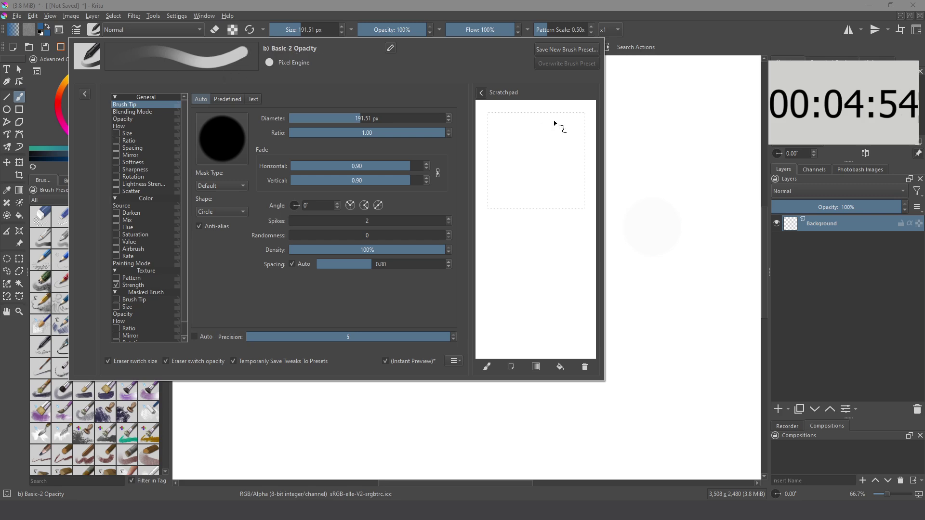
mouse_move(552, 124)
mouse_down()
mouse_move(552, 162)
mouse_move(522, 177)
mouse_move(525, 209)
mouse_move(554, 313)
mouse_up()
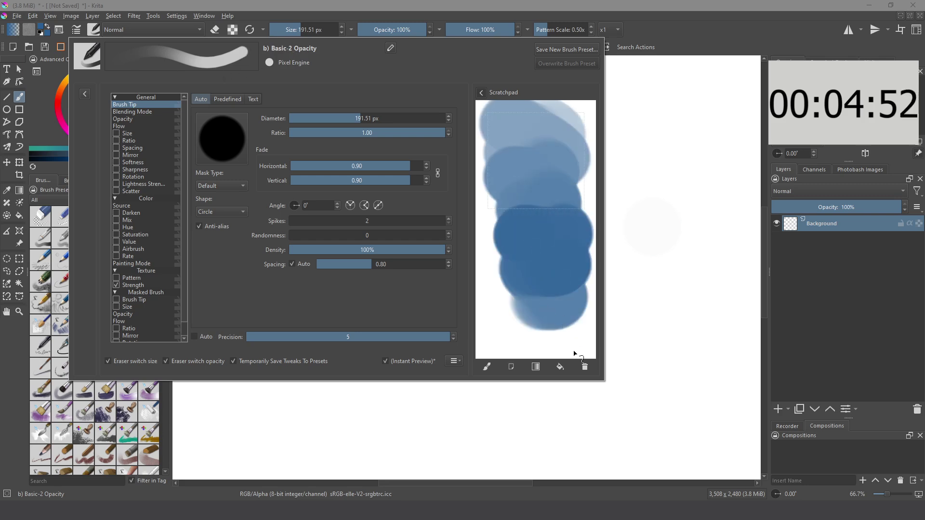
click(584, 367)
click(224, 99)
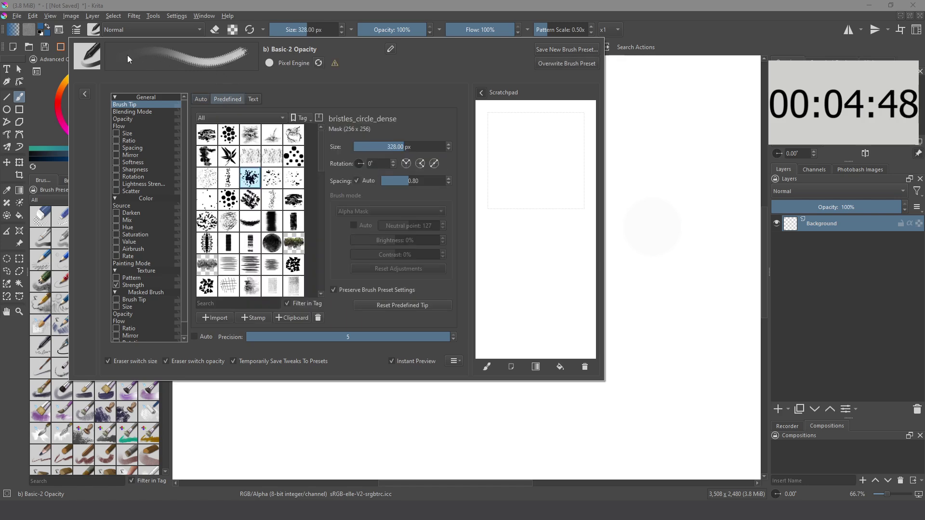
key(bracketleft)
key(bracketleft)
key(bracketleft)
key(bracketleft)
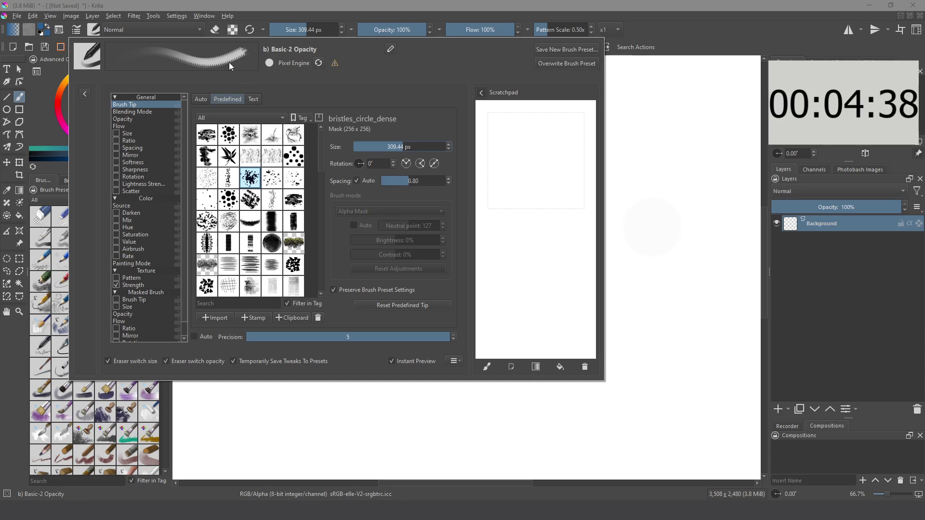
click(173, 118)
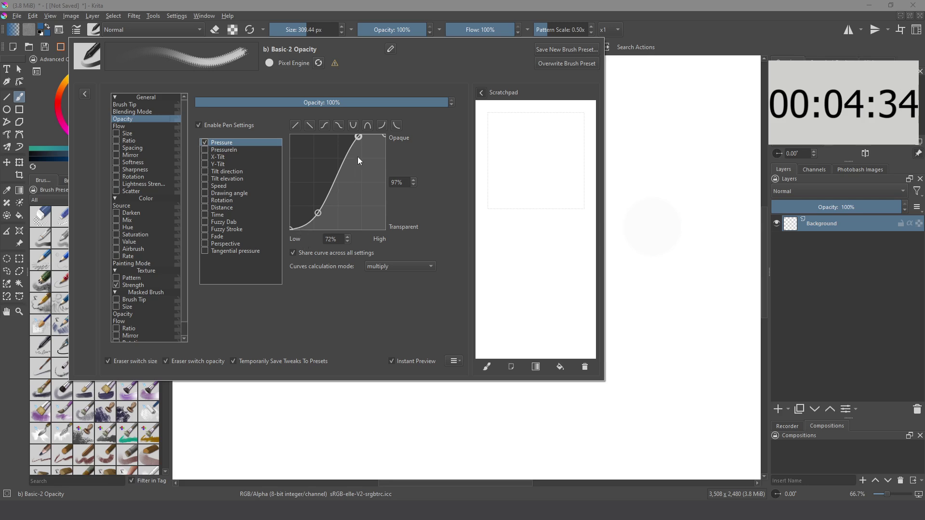
Shape the opacity pressure curve into a bell with its peak shifted toward higher pressure
click(295, 126)
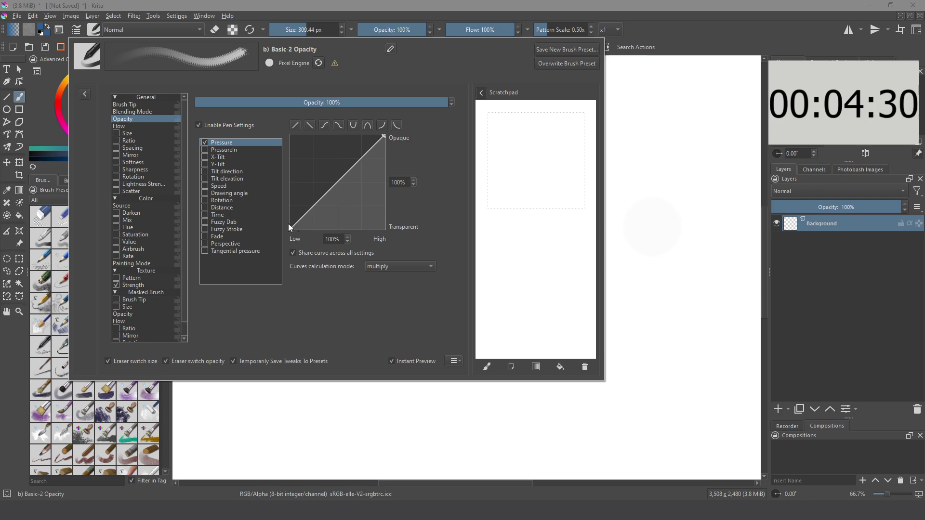
click(368, 126)
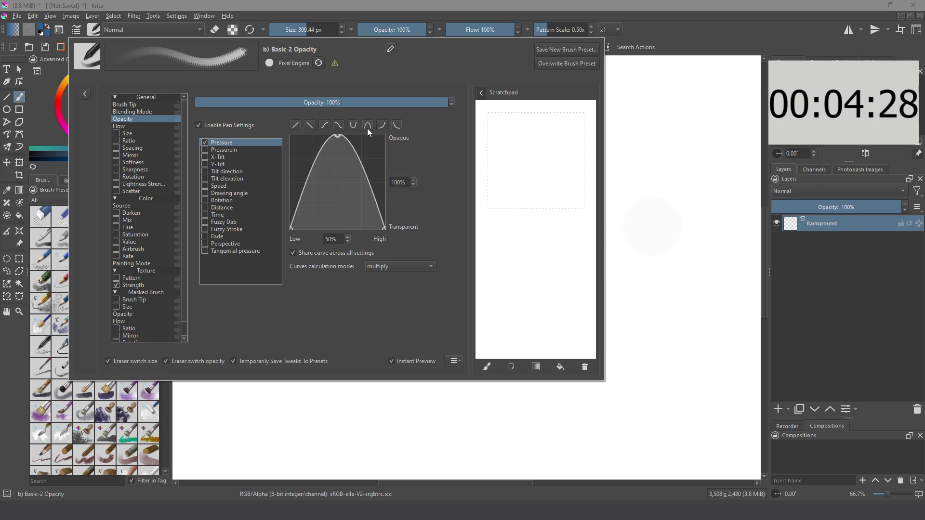
drag(306, 177, 319, 187)
drag(338, 137, 358, 142)
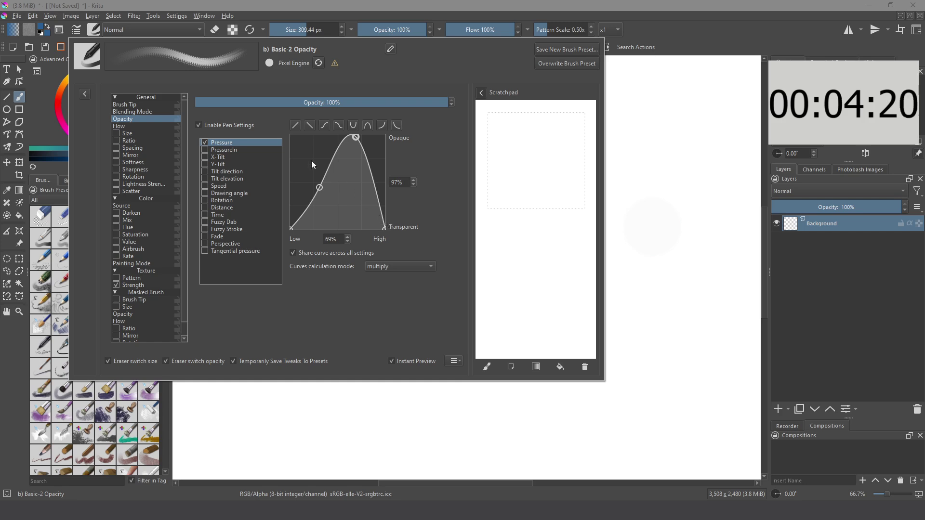
Enable flow with a concave descending pressure curve that drops off early
click(120, 127)
click(198, 125)
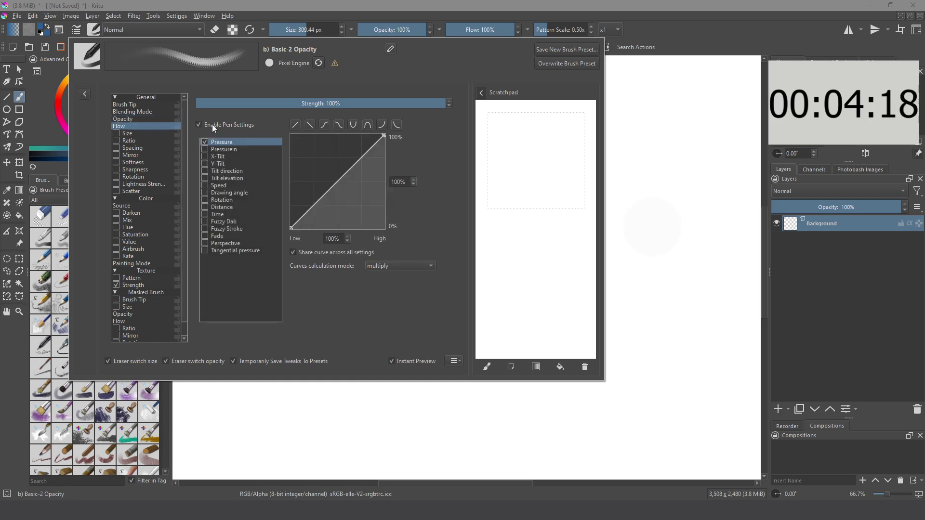
click(309, 126)
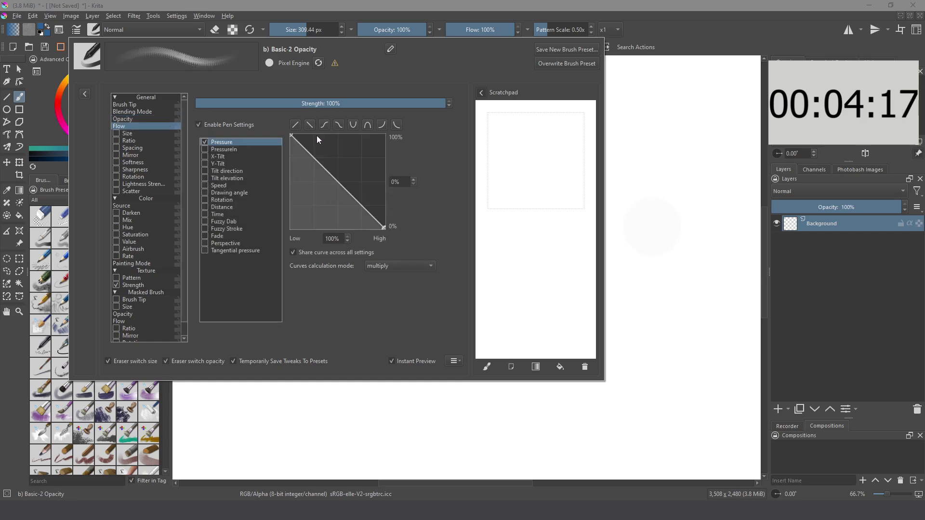
click(397, 124)
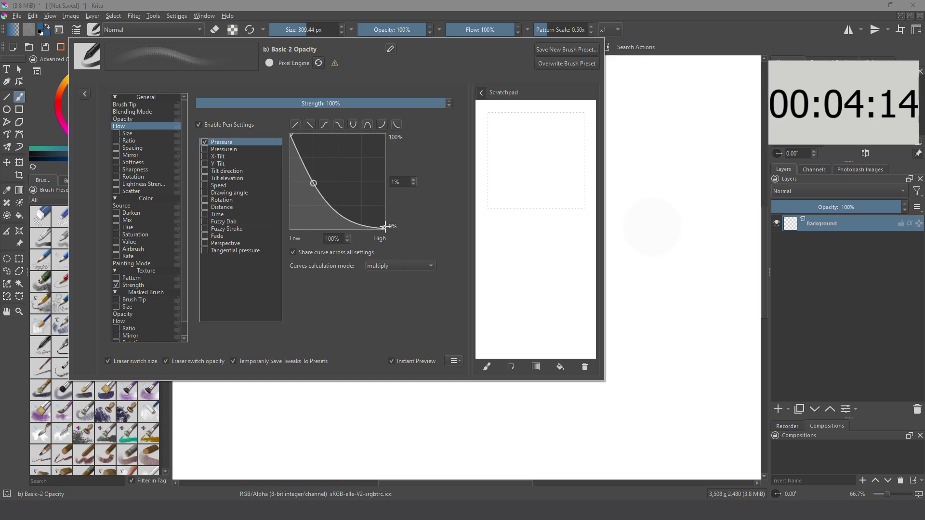
mouse_move(313, 183)
mouse_down()
mouse_move(306, 196)
mouse_move(326, 219)
mouse_up()
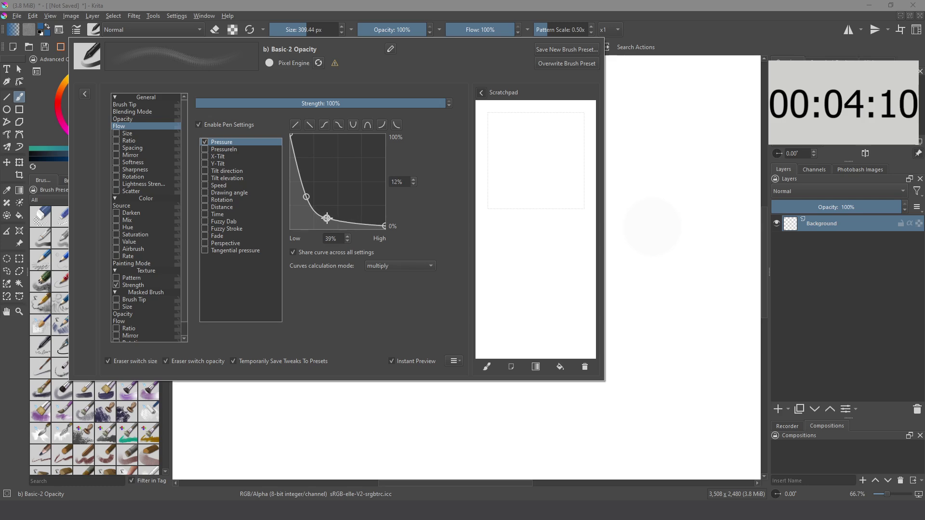
Enable size at 52% strength with a linear Fuzzy Dab sensor, testing on the scratchpad
click(127, 133)
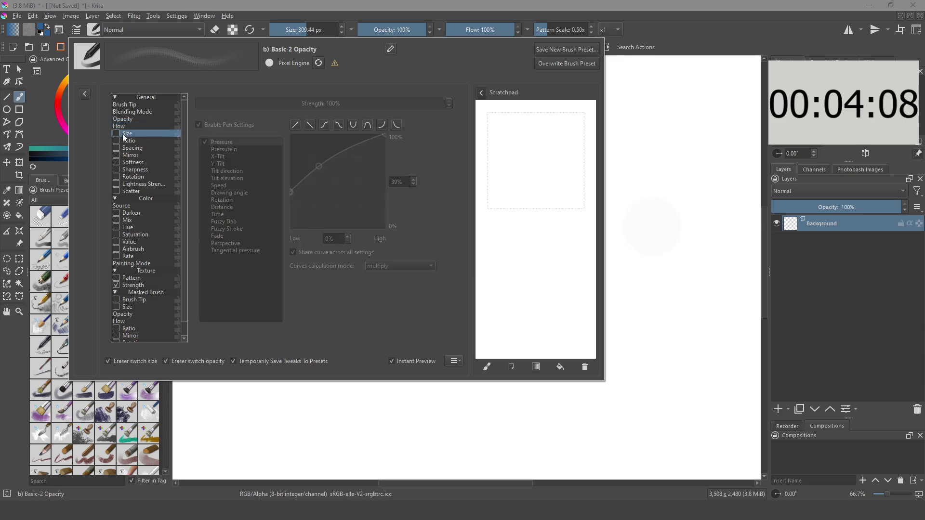
click(116, 133)
click(326, 103)
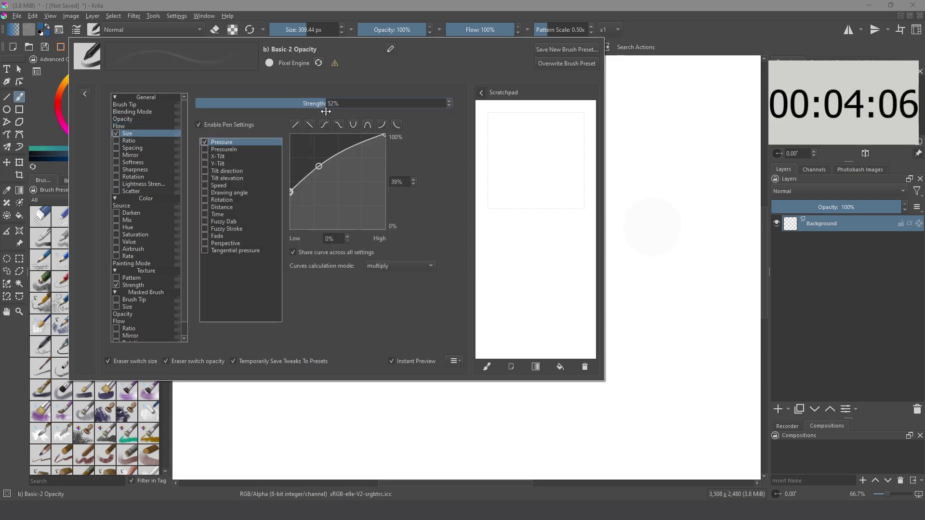
mouse_move(554, 149)
mouse_down()
mouse_move(533, 181)
mouse_move(543, 169)
mouse_move(562, 182)
mouse_move(510, 149)
mouse_move(480, 159)
mouse_up()
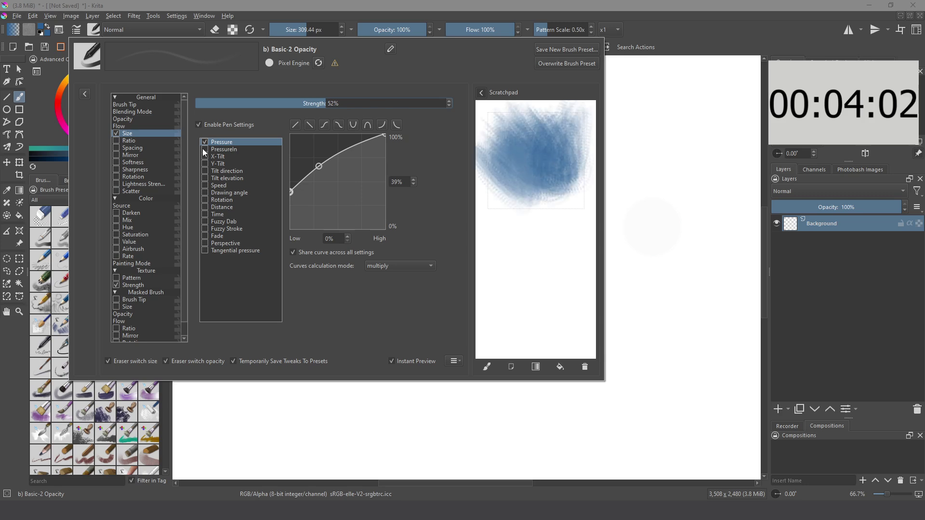
click(205, 221)
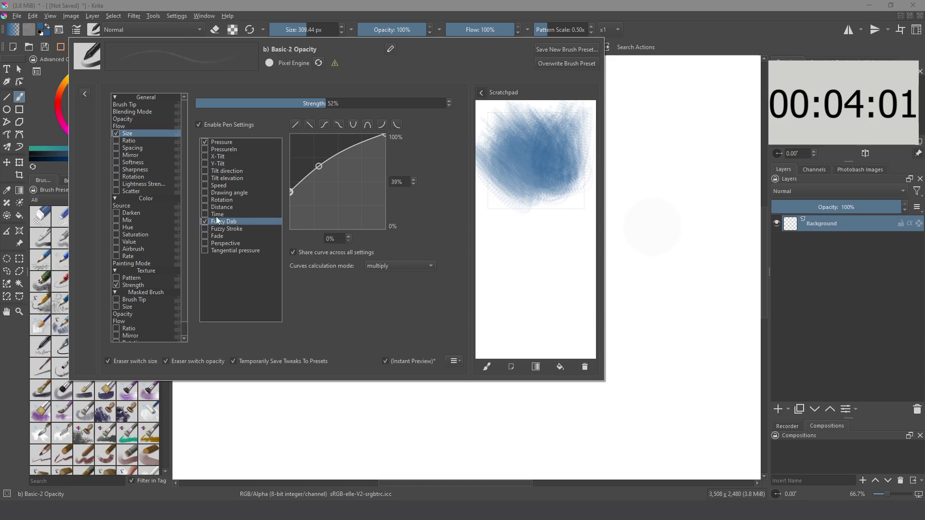
click(295, 124)
mouse_move(502, 239)
mouse_down()
mouse_move(524, 245)
mouse_move(509, 234)
mouse_move(566, 292)
mouse_move(516, 216)
mouse_move(499, 234)
mouse_move(518, 280)
mouse_up()
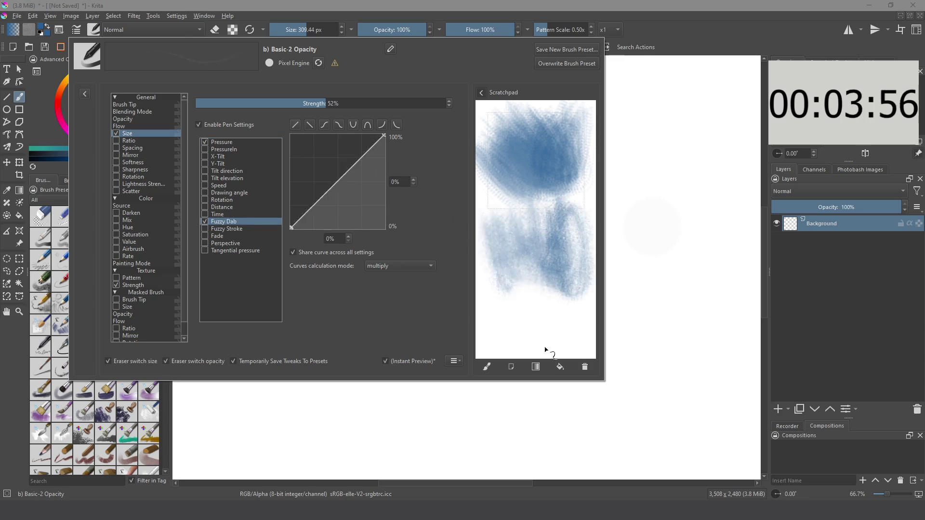
click(560, 367)
Enable vertical mirroring driven by Fuzzy Dab instead of pressure, and test it
click(116, 154)
click(116, 154)
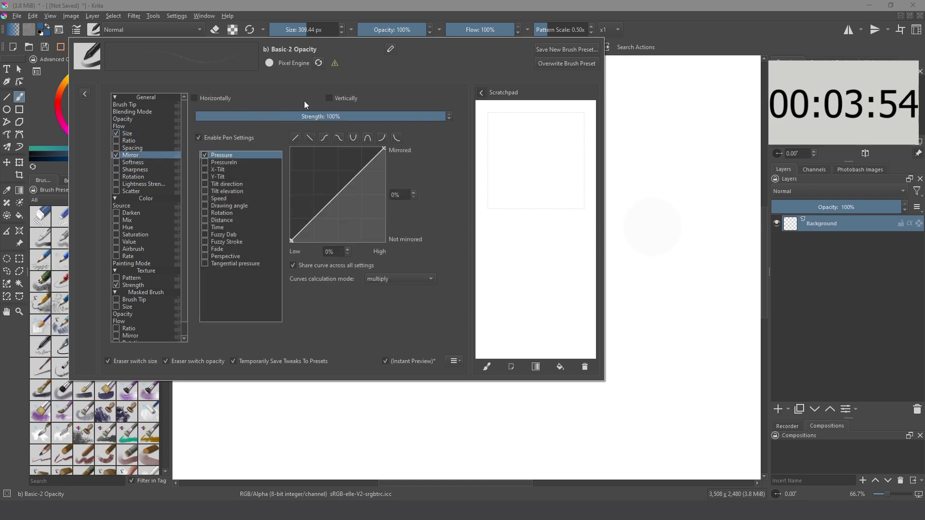
click(330, 97)
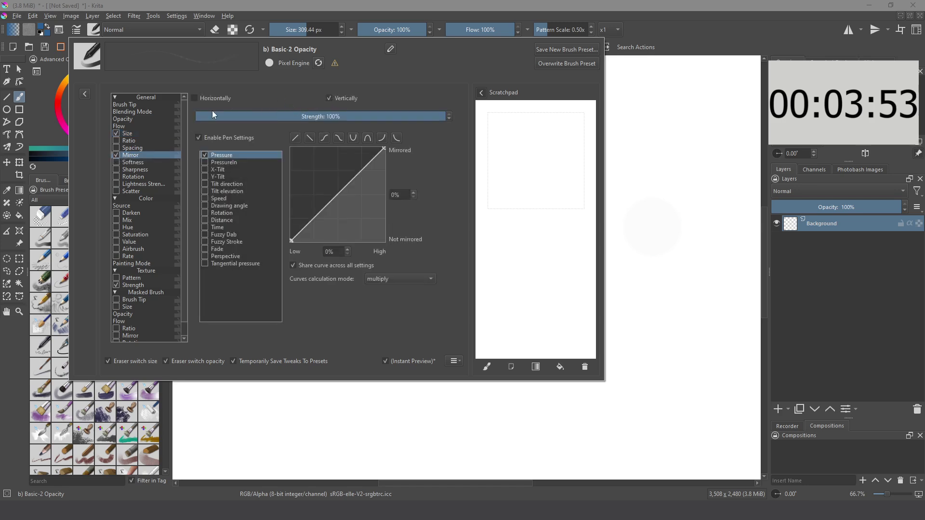
click(205, 234)
click(205, 154)
mouse_move(521, 125)
mouse_down()
mouse_move(543, 159)
mouse_move(578, 147)
mouse_move(498, 157)
mouse_move(529, 137)
mouse_up()
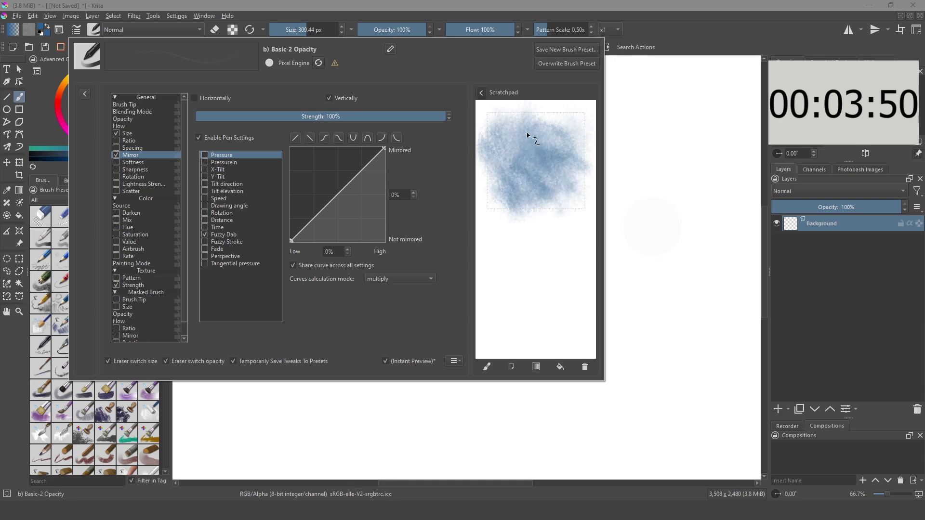
Enable rotation, test it on a cleared scratchpad, and turn on airbrush
click(117, 176)
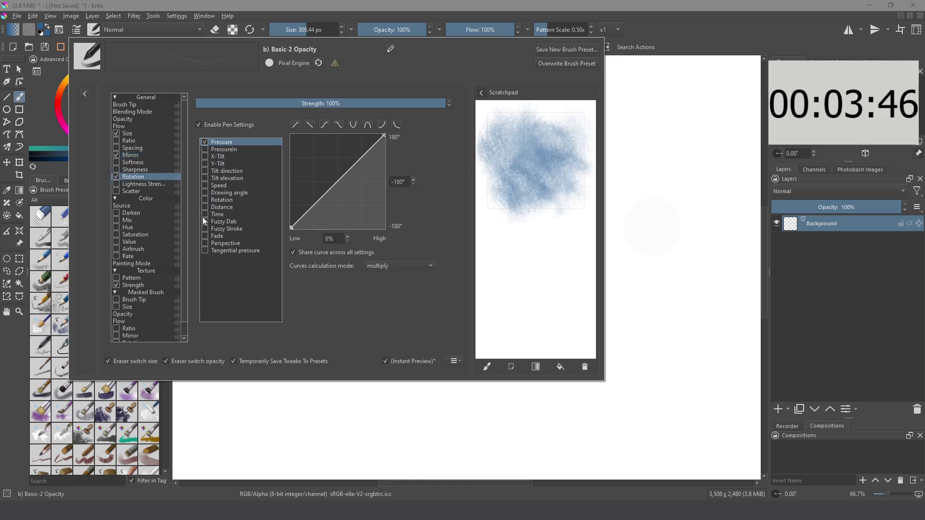
click(560, 368)
mouse_move(506, 123)
mouse_down()
mouse_move(505, 197)
mouse_move(526, 161)
mouse_move(557, 174)
mouse_move(540, 190)
mouse_move(537, 205)
mouse_move(548, 196)
mouse_move(526, 233)
mouse_move(530, 207)
mouse_up()
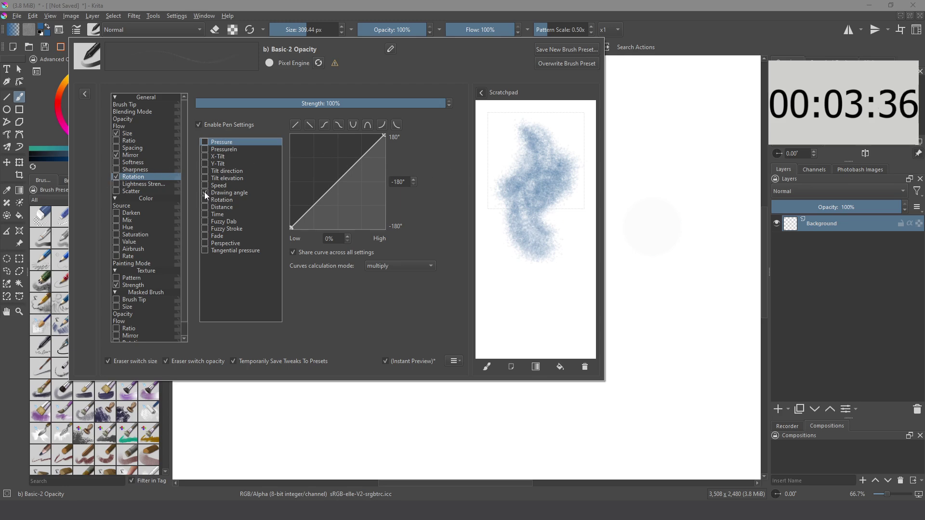
click(116, 248)
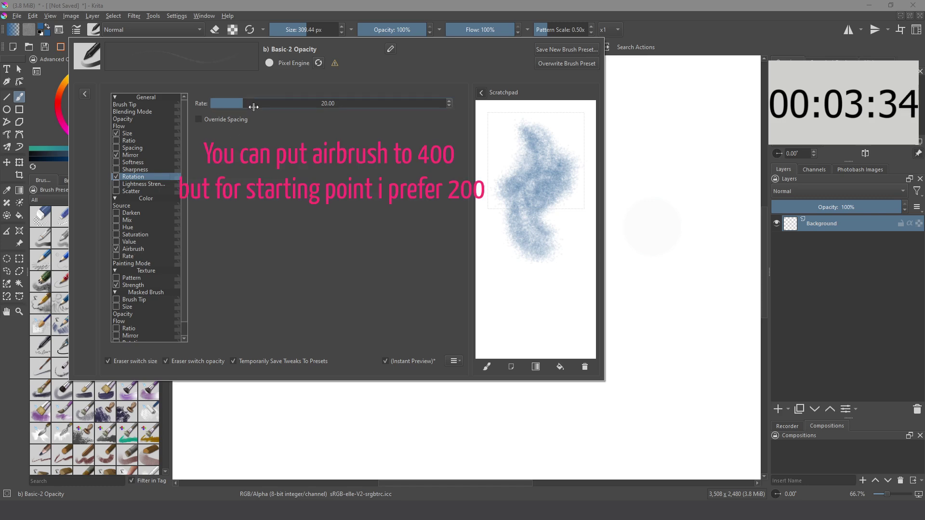
Set airbrush rate to about 134 and scatter to 118% with a concave pressure curve, then clear the scratchpad
drag(243, 104, 296, 107)
drag(503, 255, 540, 153)
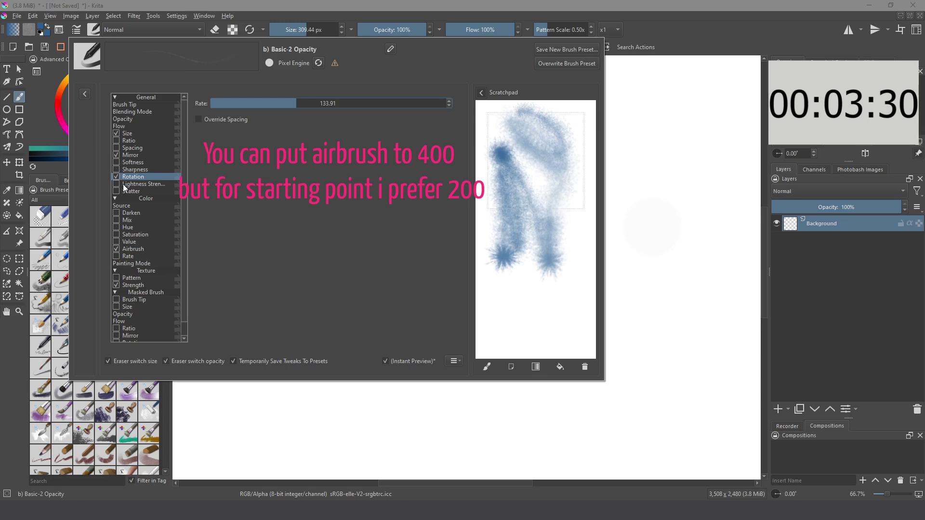
click(116, 190)
drag(278, 116, 254, 116)
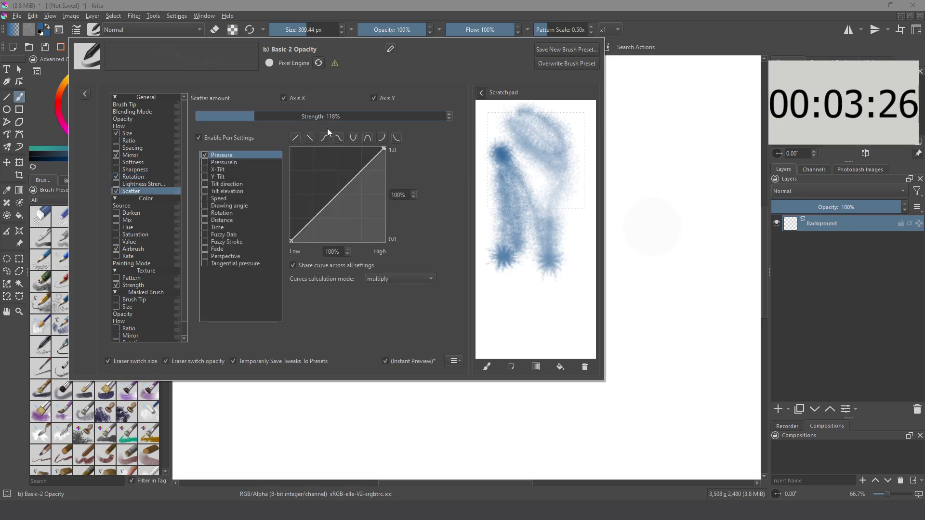
drag(320, 226, 327, 224)
mouse_move(535, 145)
mouse_down()
mouse_move(502, 233)
mouse_move(596, 219)
mouse_move(558, 314)
mouse_move(527, 269)
mouse_move(553, 186)
mouse_move(513, 130)
mouse_move(519, 150)
mouse_up()
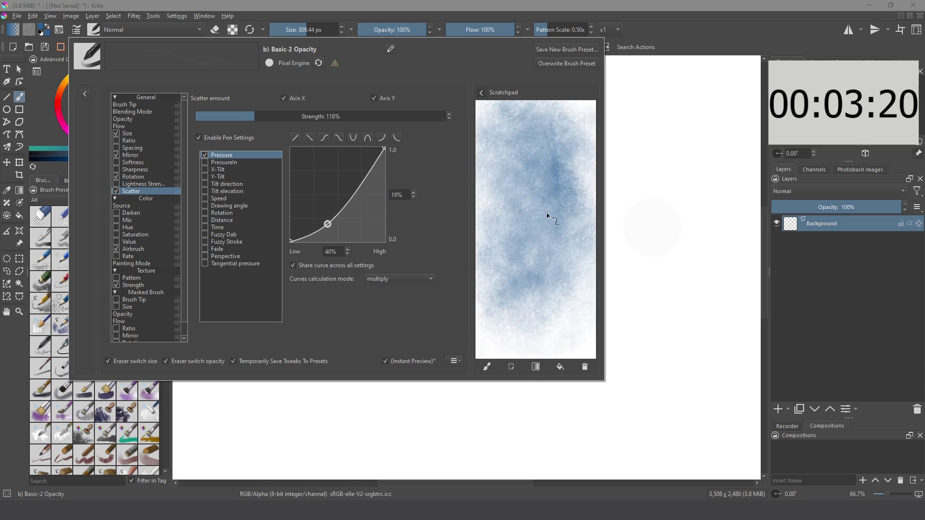
click(584, 366)
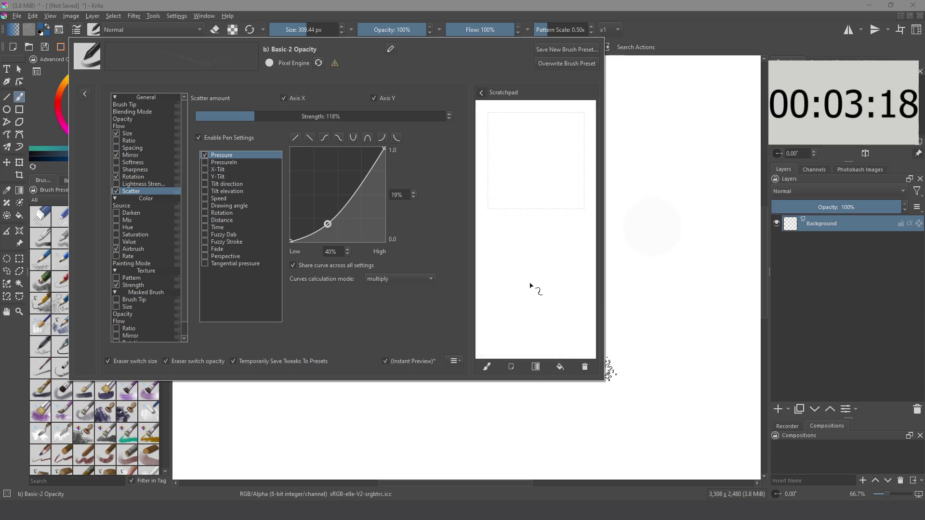
click(130, 301)
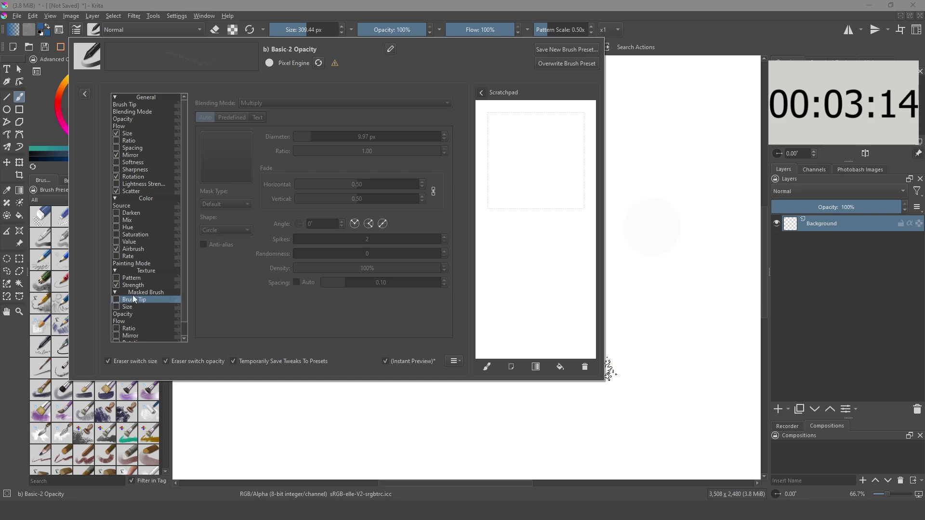
Enable the masked tip with the predefined square_rough texture and Darken blending
click(116, 299)
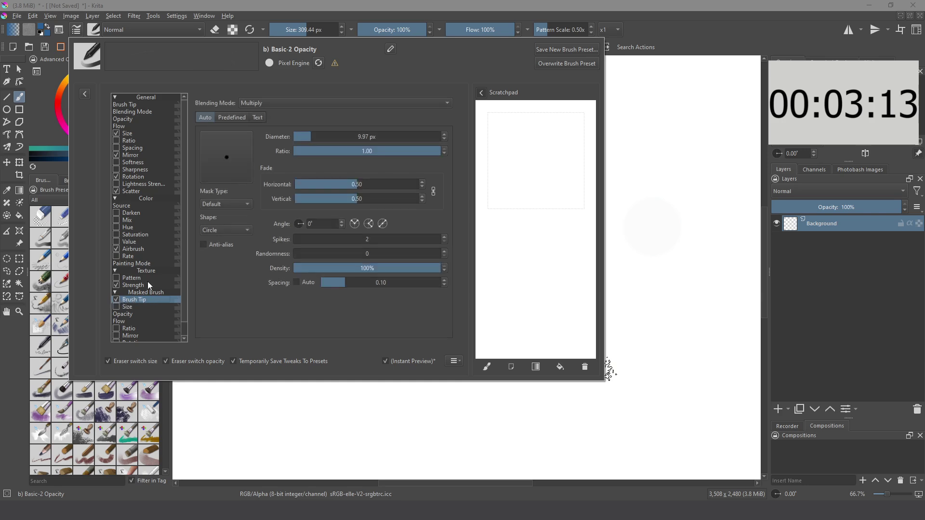
click(232, 118)
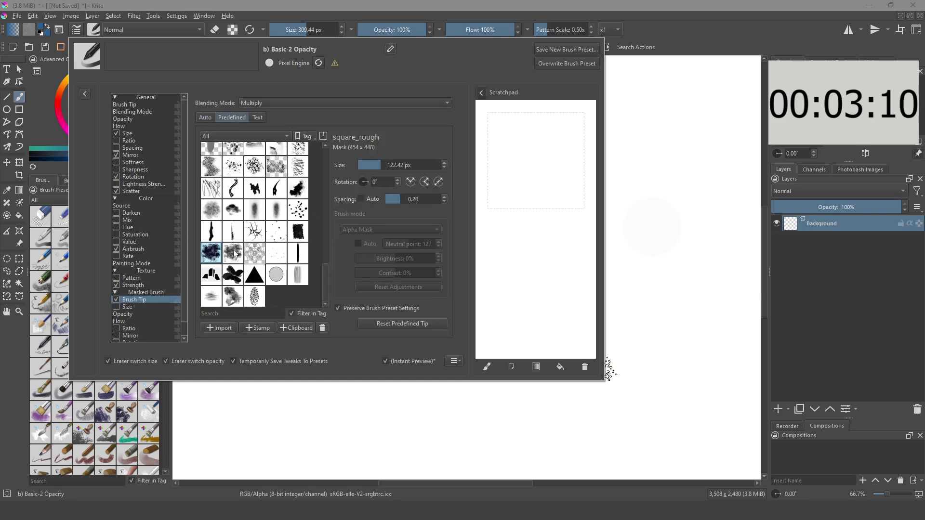
click(275, 103)
click(279, 111)
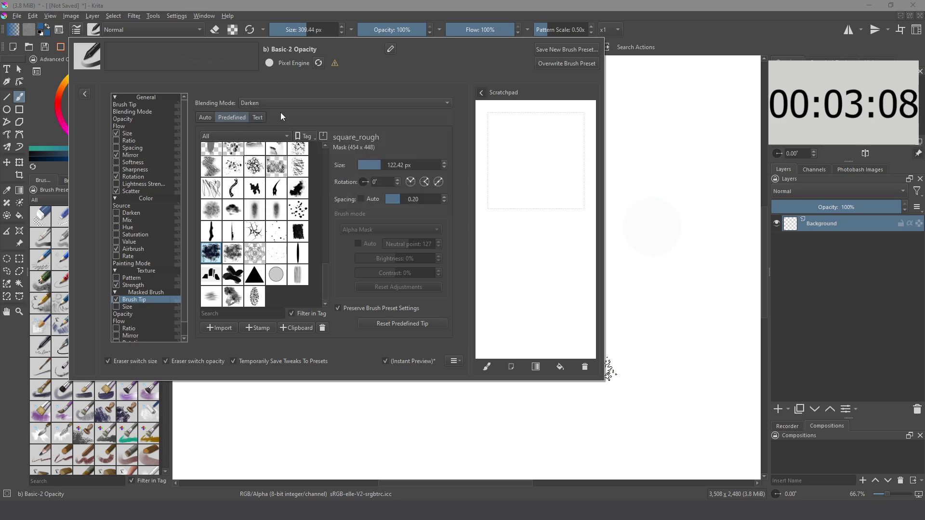
mouse_move(519, 128)
mouse_down()
mouse_move(508, 155)
mouse_move(555, 227)
mouse_move(499, 164)
mouse_move(548, 227)
mouse_move(492, 179)
mouse_move(544, 254)
mouse_move(513, 208)
mouse_move(544, 235)
mouse_move(556, 215)
mouse_move(539, 200)
mouse_move(529, 231)
mouse_up()
Compare Multiply blending, return to Darken, and reduce the masked tip spacing to 0.17
click(286, 102)
click(282, 93)
mouse_move(504, 287)
mouse_down()
mouse_move(485, 284)
mouse_move(487, 322)
mouse_move(496, 316)
mouse_move(557, 343)
mouse_up()
click(273, 103)
click(273, 115)
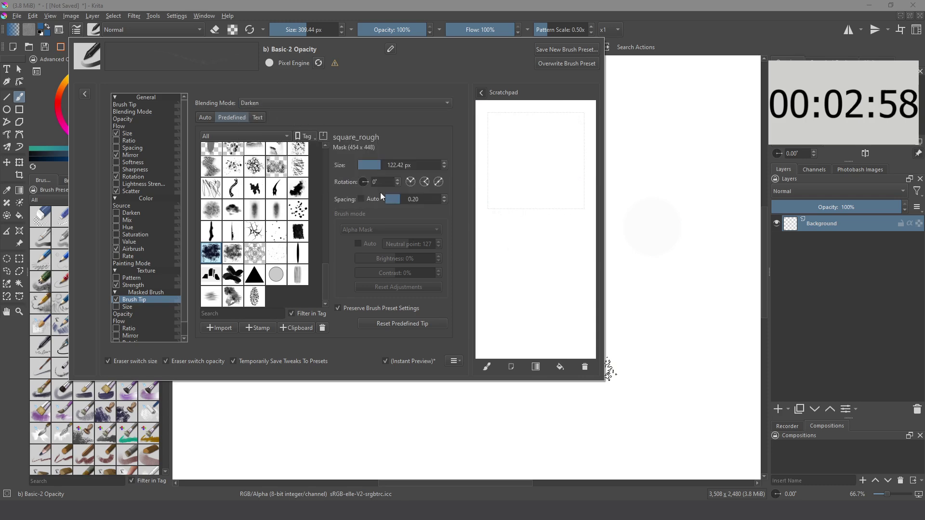
drag(400, 201, 399, 201)
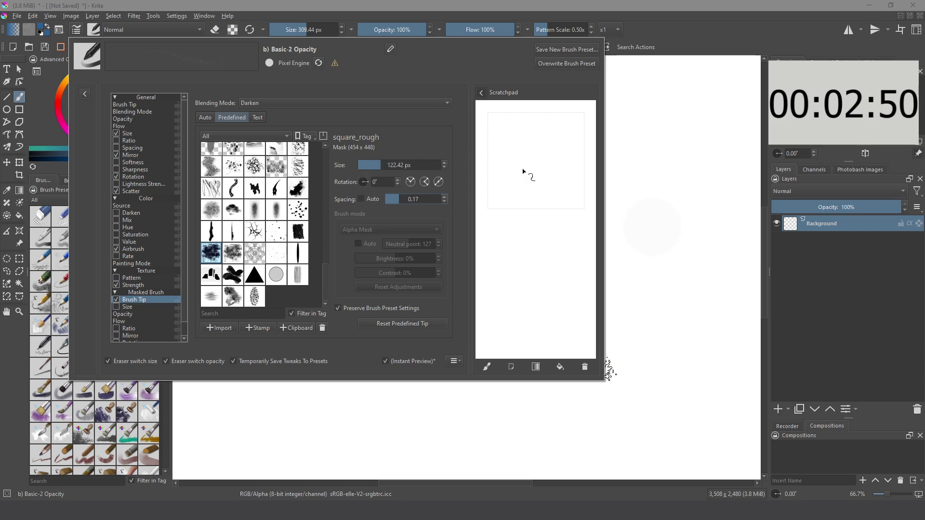
Enable pressure size for the masked tip with a bent curve and disable mask opacity pen control
scroll(140, 308, down, 1)
click(116, 292)
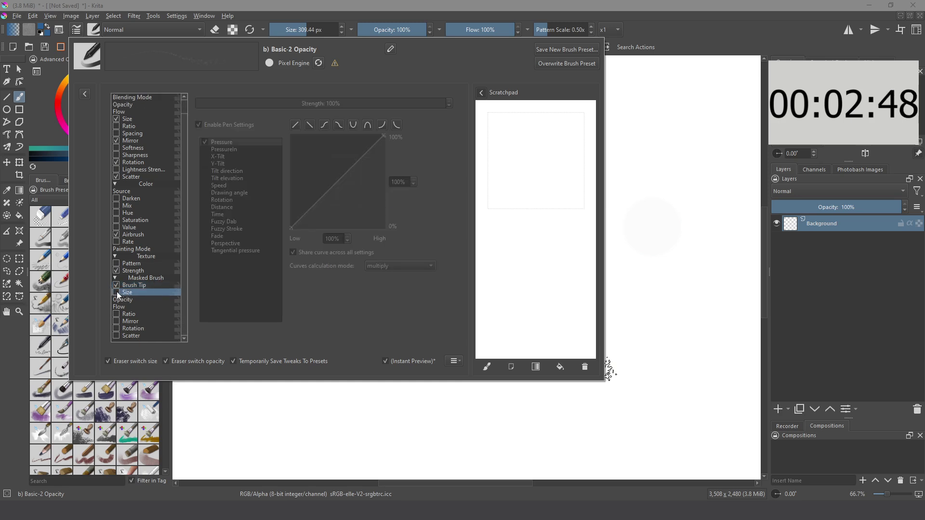
drag(325, 219, 332, 212)
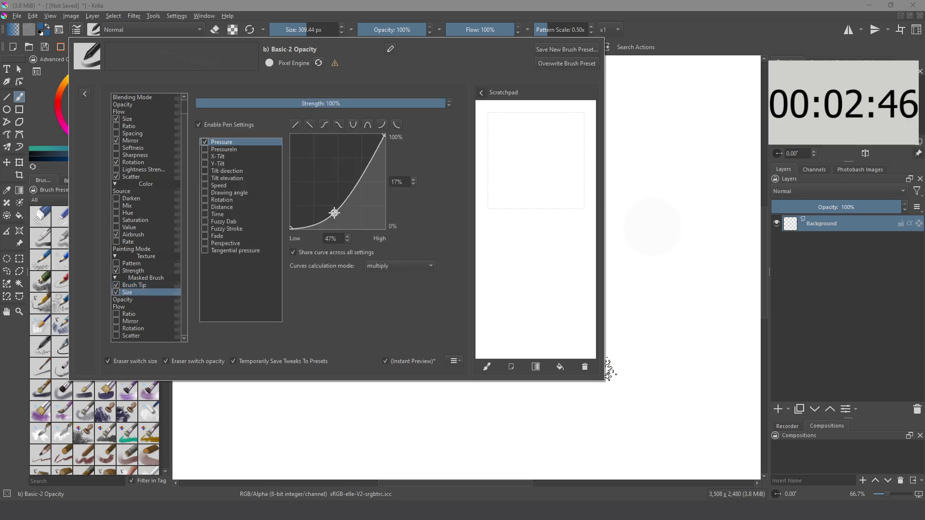
click(134, 300)
click(198, 125)
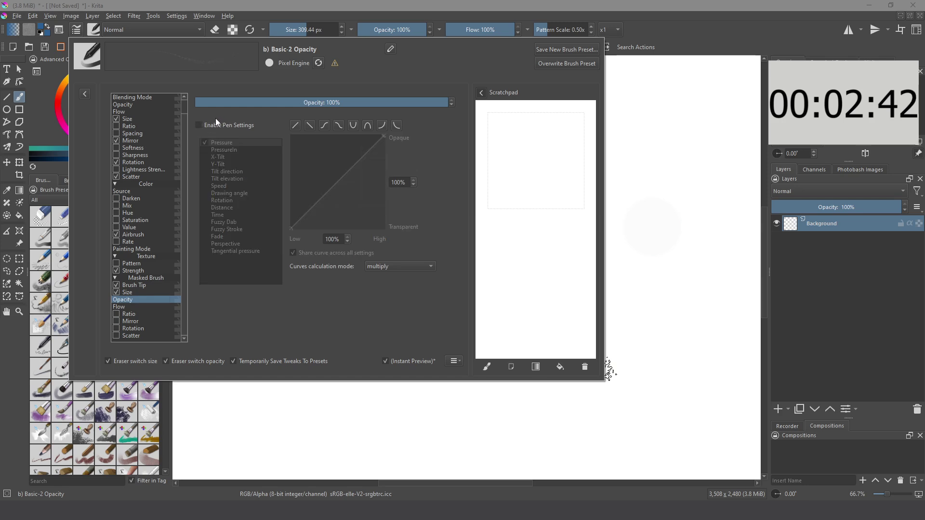
Give the masked tip's flow a descending pressure curve reshaped with two points
click(126, 307)
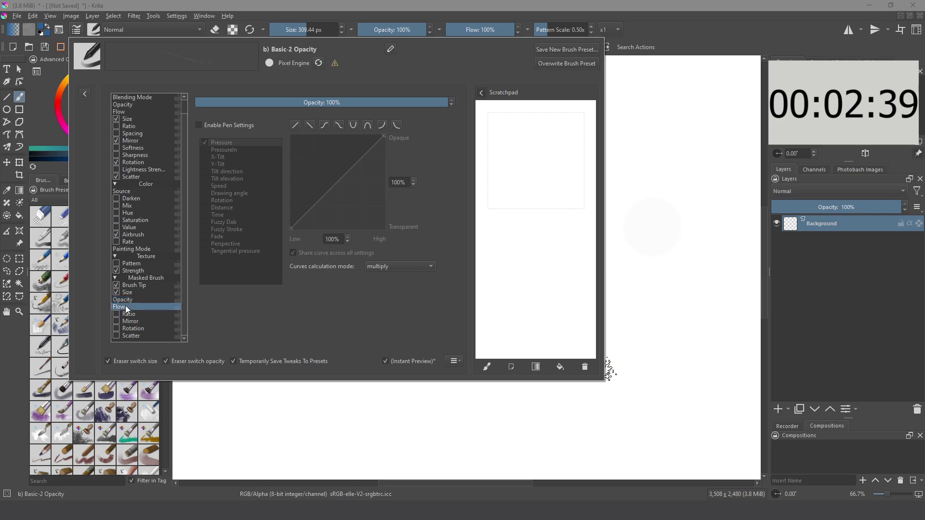
click(311, 124)
drag(312, 158, 312, 172)
drag(358, 206, 356, 204)
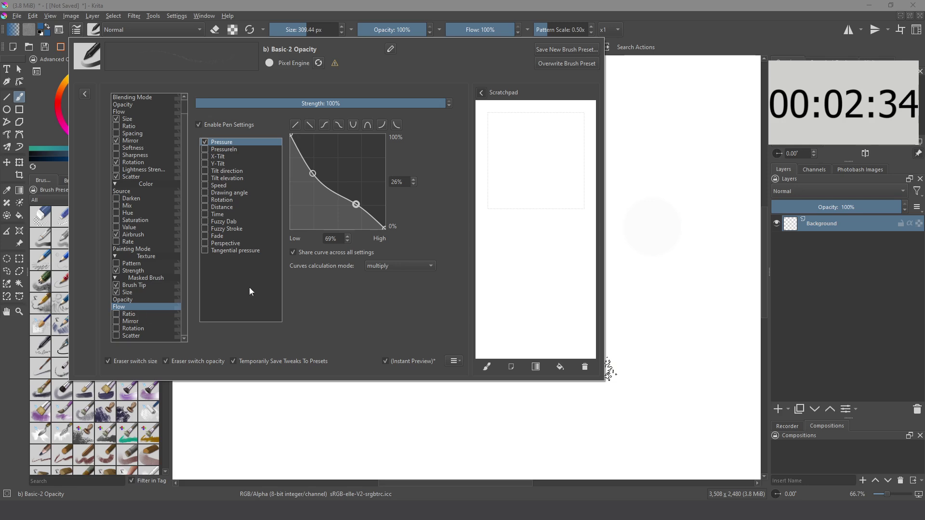
Enable masked tip rotation driven by Fuzzy Dab instead of pressure, and test it
click(130, 329)
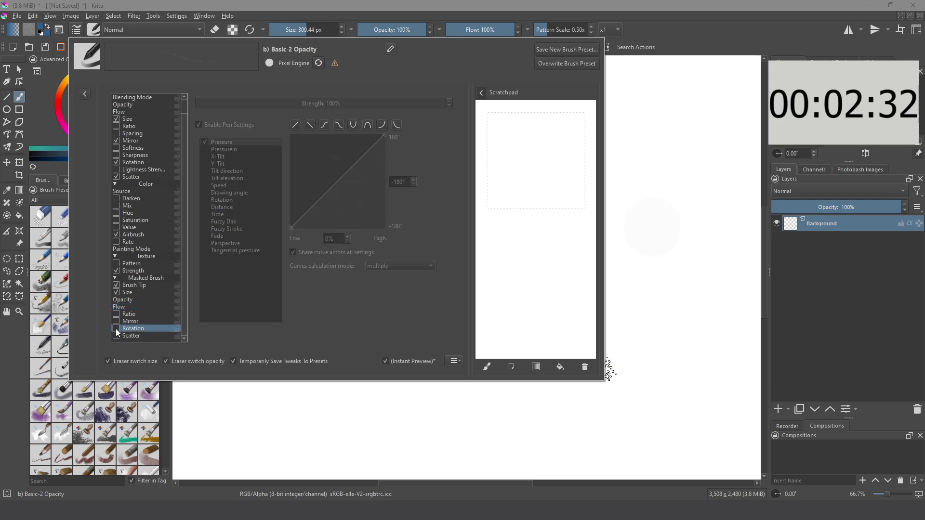
click(116, 329)
click(204, 222)
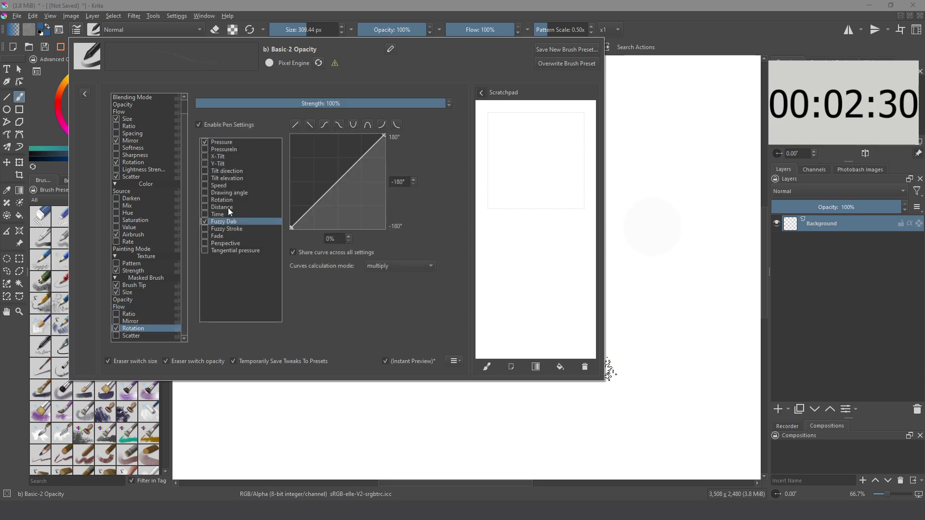
click(204, 142)
mouse_move(554, 124)
mouse_down()
mouse_move(565, 234)
mouse_move(561, 197)
mouse_move(528, 178)
mouse_move(533, 207)
mouse_move(541, 193)
mouse_move(545, 208)
mouse_move(517, 232)
mouse_move(562, 206)
mouse_move(492, 253)
mouse_up()
click(585, 367)
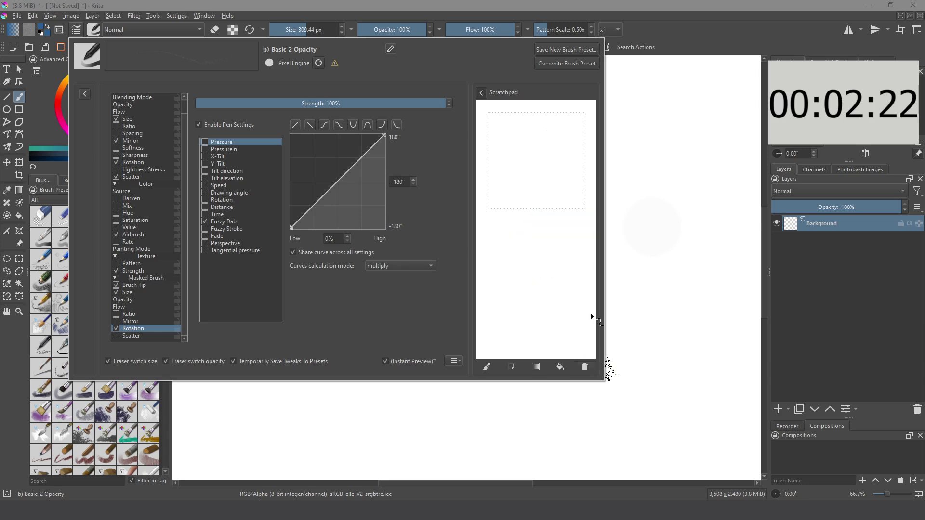
mouse_move(539, 124)
mouse_down()
mouse_move(553, 306)
mouse_move(546, 123)
mouse_move(547, 279)
mouse_up()
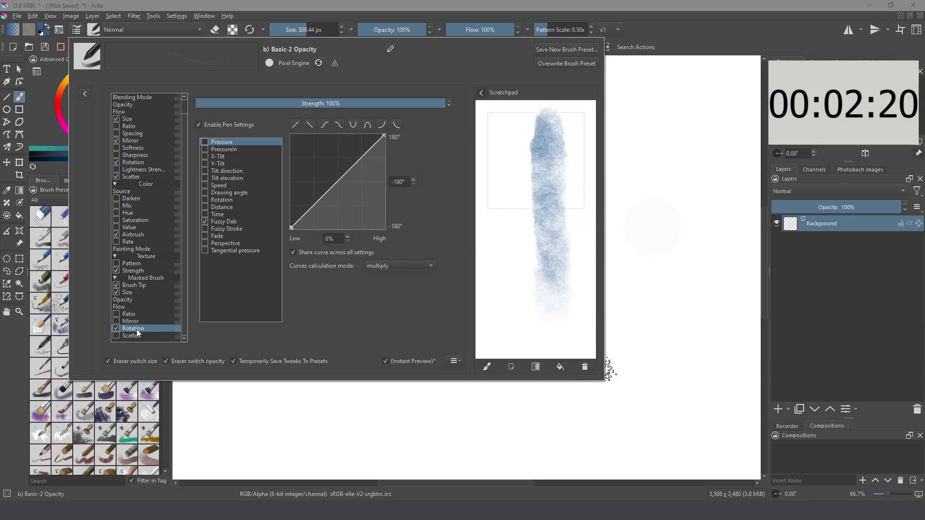
Enable mask scatter at 45% with a curved pressure response and paint test strokes
click(116, 336)
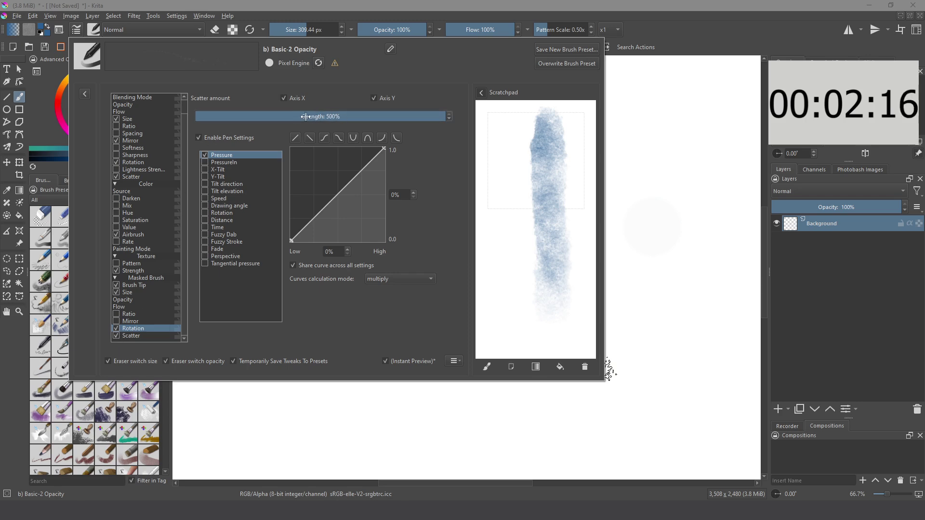
drag(289, 115, 218, 113)
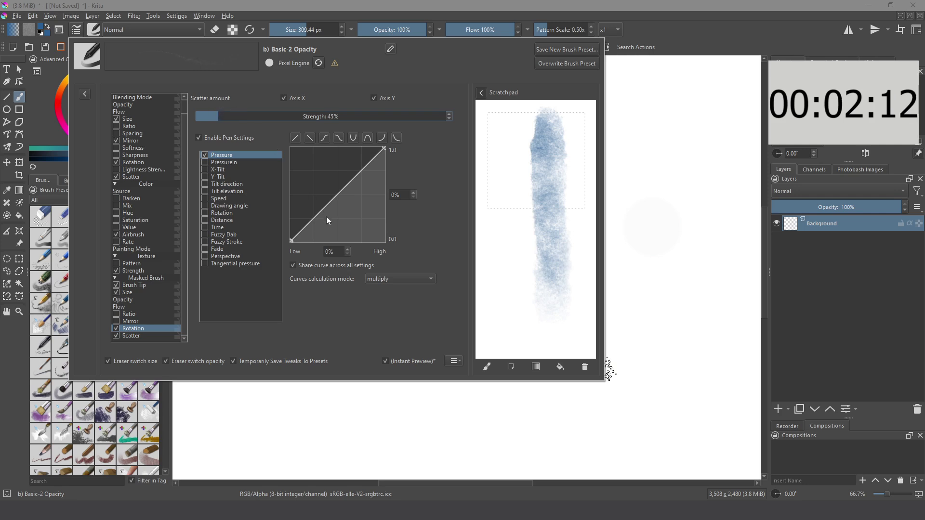
drag(326, 216, 324, 229)
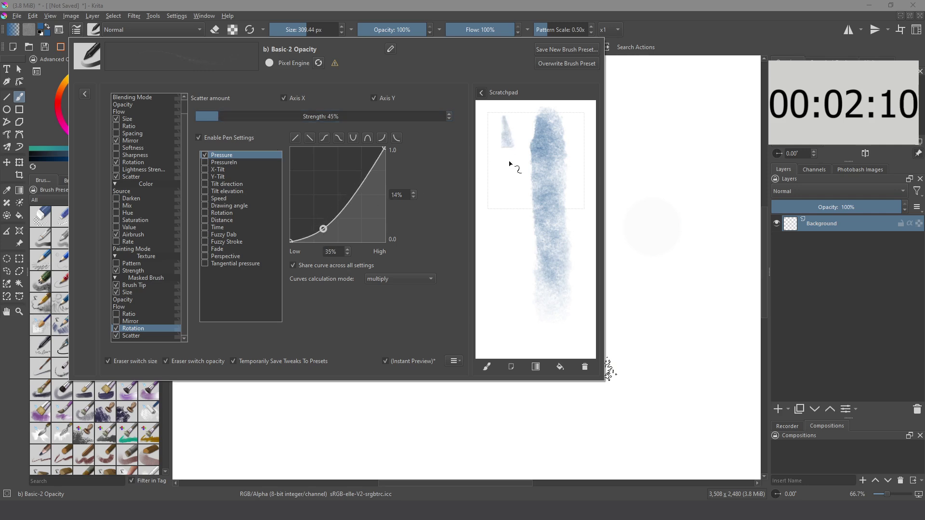
mouse_move(506, 175)
mouse_down()
mouse_move(506, 120)
mouse_move(525, 320)
mouse_up()
click(584, 367)
mouse_move(540, 117)
mouse_down()
mouse_move(550, 206)
mouse_move(544, 168)
mouse_move(528, 234)
mouse_move(553, 196)
mouse_move(531, 218)
mouse_move(504, 221)
mouse_move(505, 245)
mouse_move(547, 233)
mouse_move(583, 261)
mouse_move(556, 270)
mouse_move(580, 125)
mouse_move(572, 104)
mouse_move(574, 180)
mouse_move(565, 103)
mouse_move(501, 102)
mouse_move(494, 180)
mouse_move(507, 203)
mouse_move(541, 222)
mouse_move(525, 211)
mouse_move(536, 256)
mouse_up()
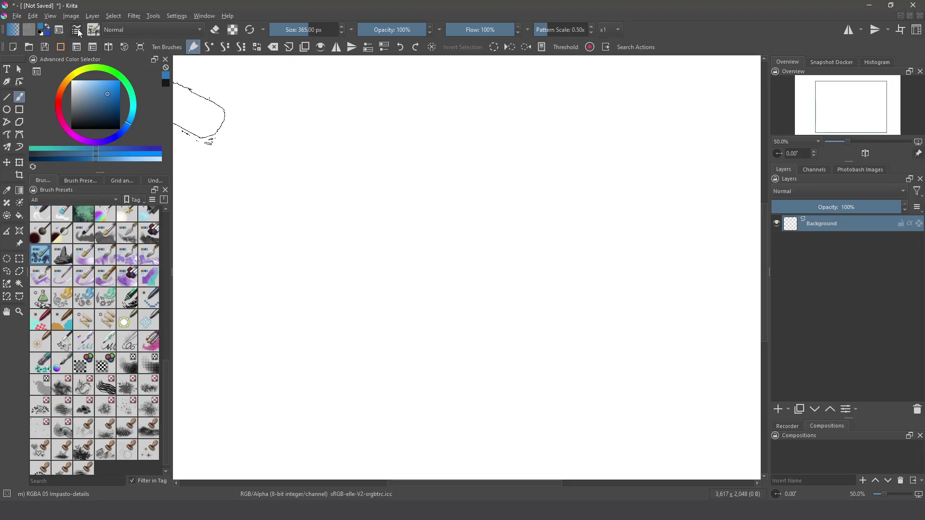
Open the brush settings for the RGBA 05 Impasto-details preset
click(76, 29)
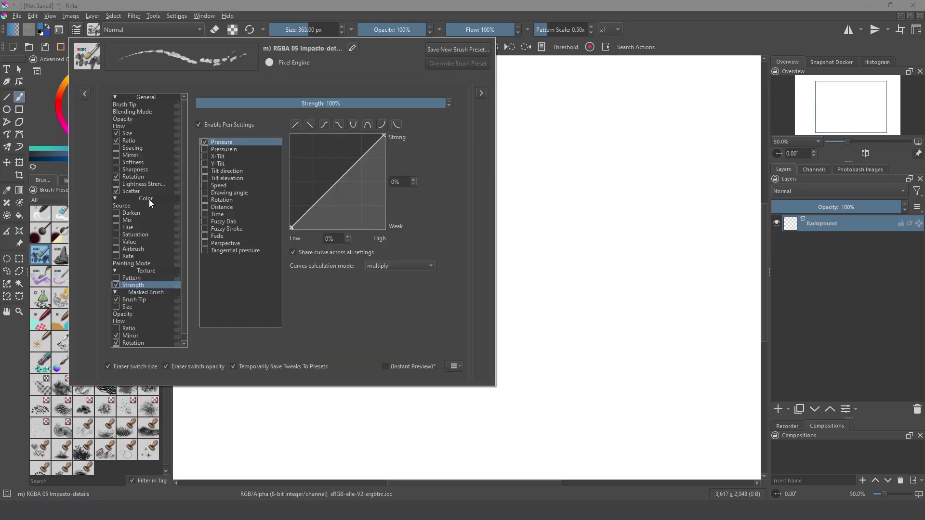
Inspect the Impasto-details preset's RGBA anim 01 brush tip, then close the editor
click(130, 104)
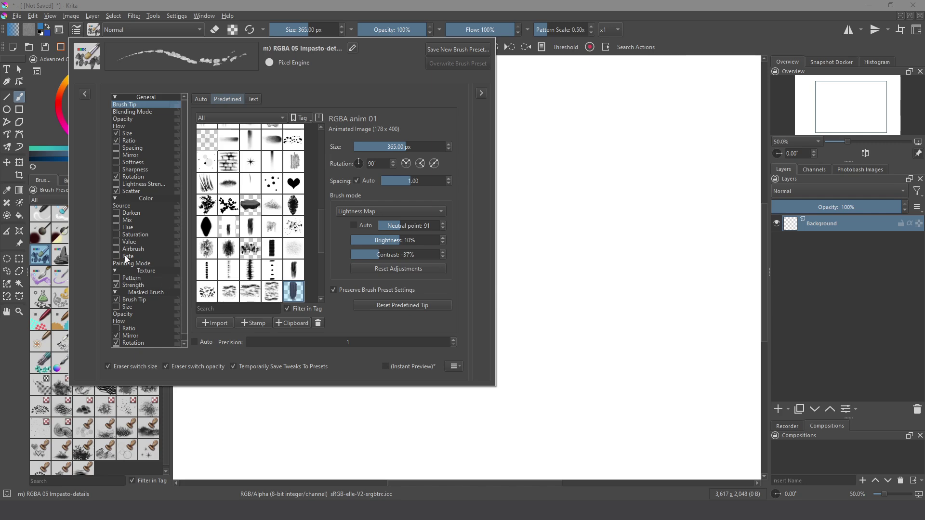
click(506, 135)
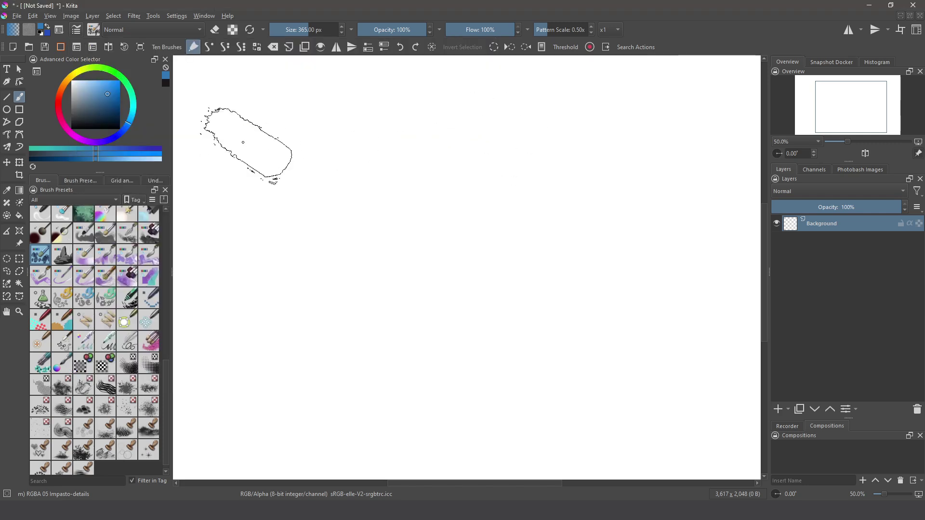
Paint a long blue zigzag impasto stroke, shrink the brush, and draw three small triangles beneath
drag(241, 141, 401, 140)
mouse_move(440, 138)
mouse_down()
mouse_move(549, 123)
mouse_move(559, 135)
mouse_move(623, 127)
mouse_move(712, 135)
mouse_move(702, 132)
mouse_up()
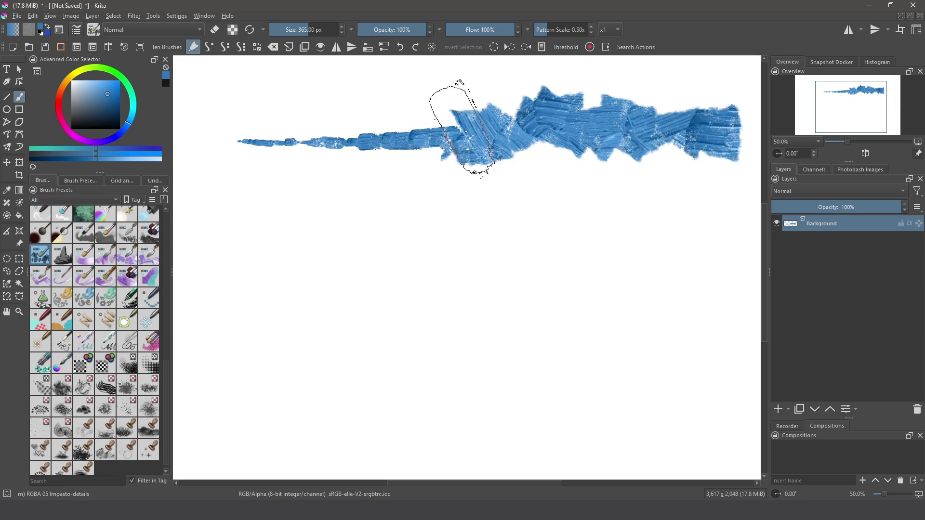
key(bracketleft)
key(bracketleft)
key(bracketleft)
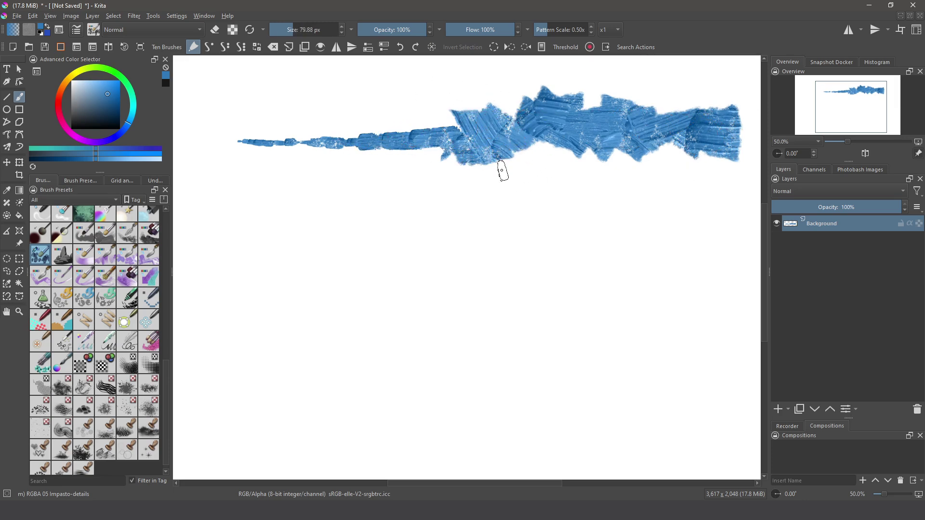
drag(513, 191, 525, 184)
mouse_move(533, 169)
mouse_down()
mouse_move(547, 180)
mouse_move(562, 159)
mouse_move(558, 188)
mouse_move(588, 197)
mouse_up()
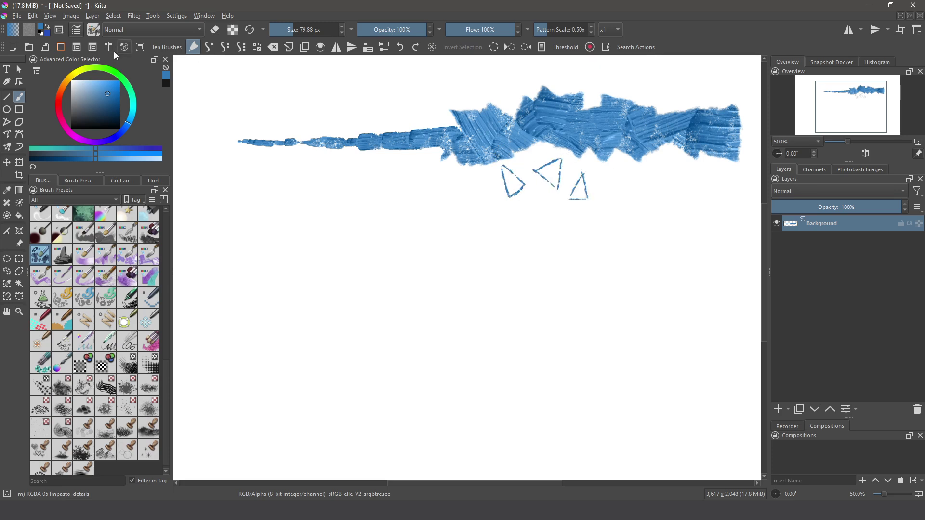
click(75, 30)
Set the masked tip to DA_Rake 02 and paint blue rake strokes, enlarging the brush to about 264 px
click(133, 300)
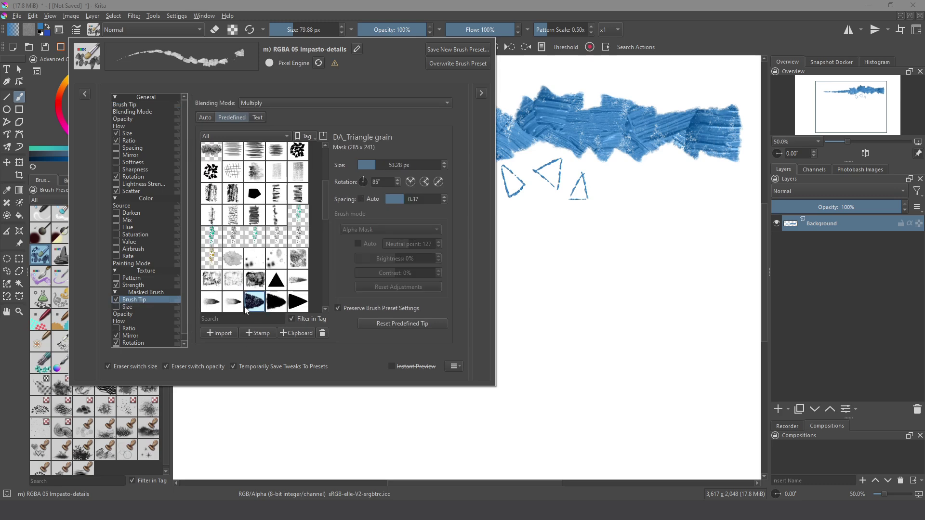
click(299, 196)
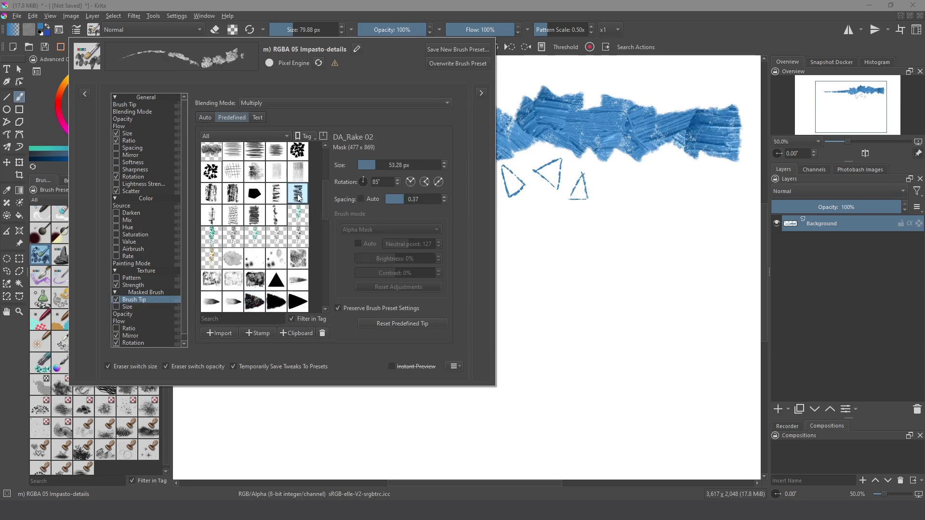
click(658, 250)
drag(691, 248, 216, 248)
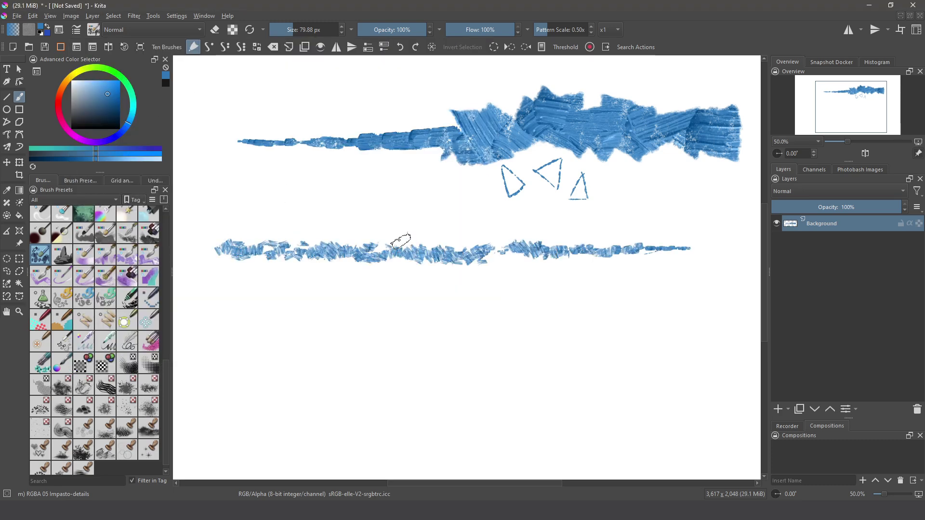
key(bracketright)
key(bracketright)
key(bracketright)
key(bracketright)
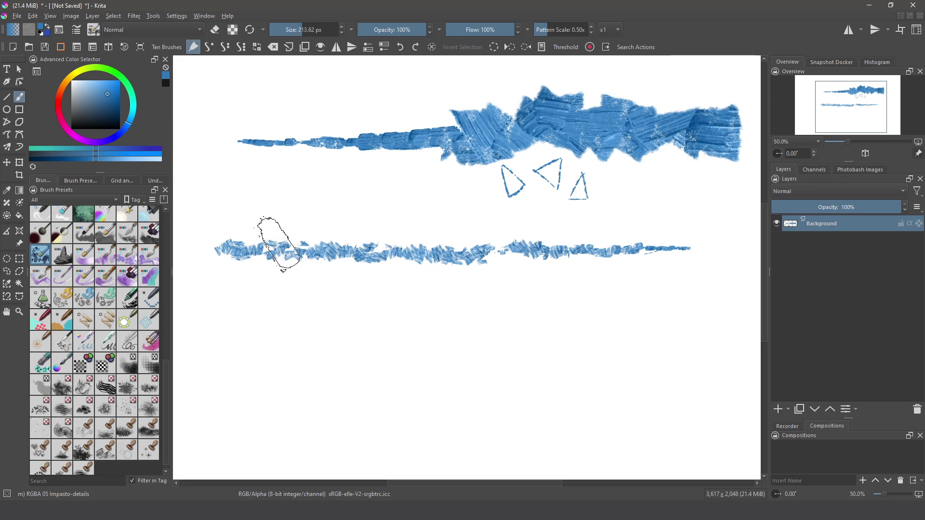
mouse_move(342, 238)
mouse_down()
mouse_move(533, 220)
mouse_move(636, 248)
mouse_move(577, 223)
mouse_move(572, 259)
mouse_move(636, 255)
mouse_move(511, 256)
mouse_move(530, 233)
mouse_move(607, 250)
mouse_move(572, 227)
mouse_up()
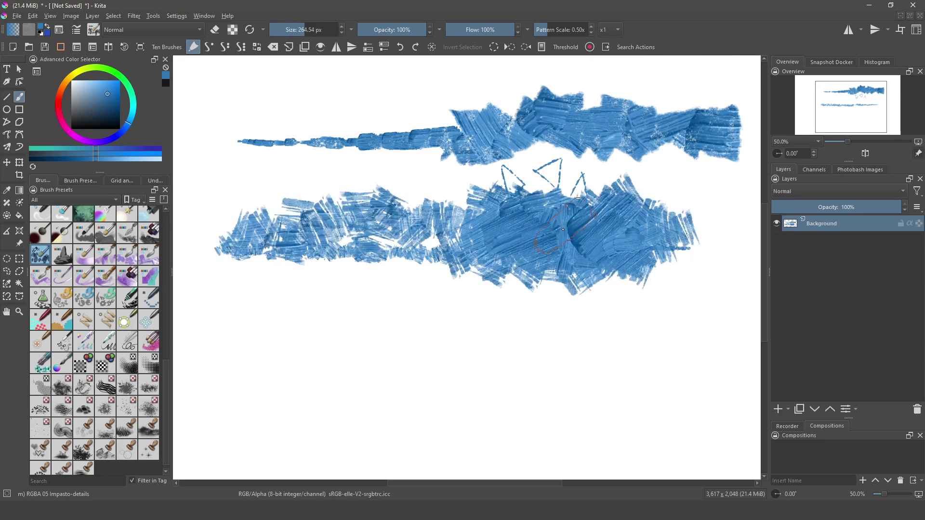
Switch the paint colour to green on the colour wheel
click(76, 30)
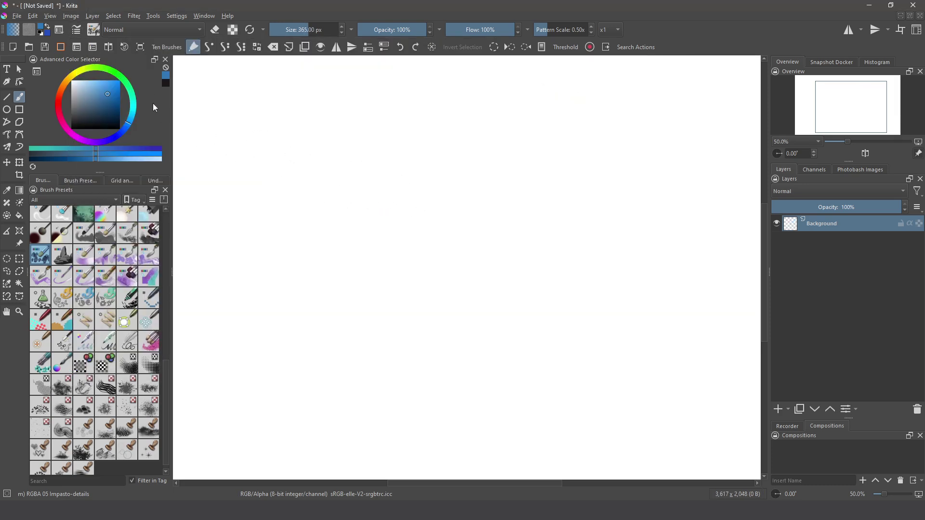
drag(103, 71, 115, 72)
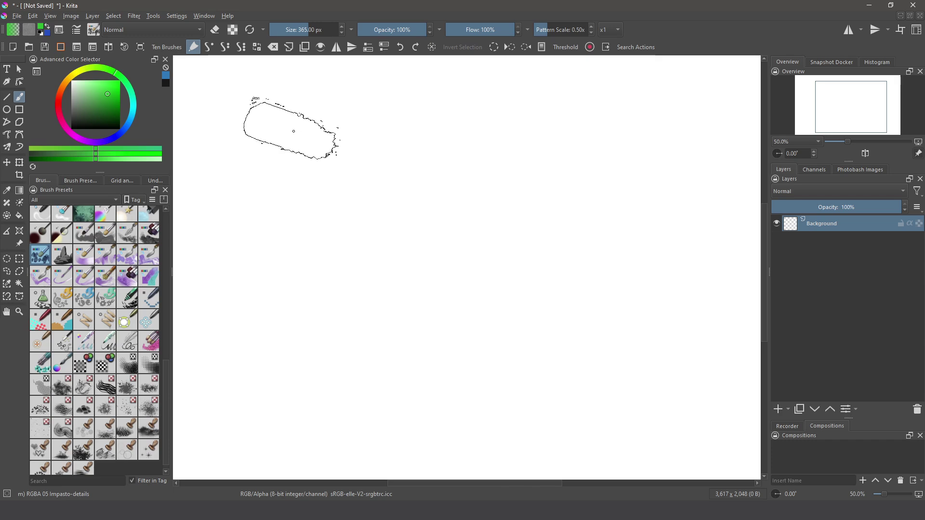
click(76, 31)
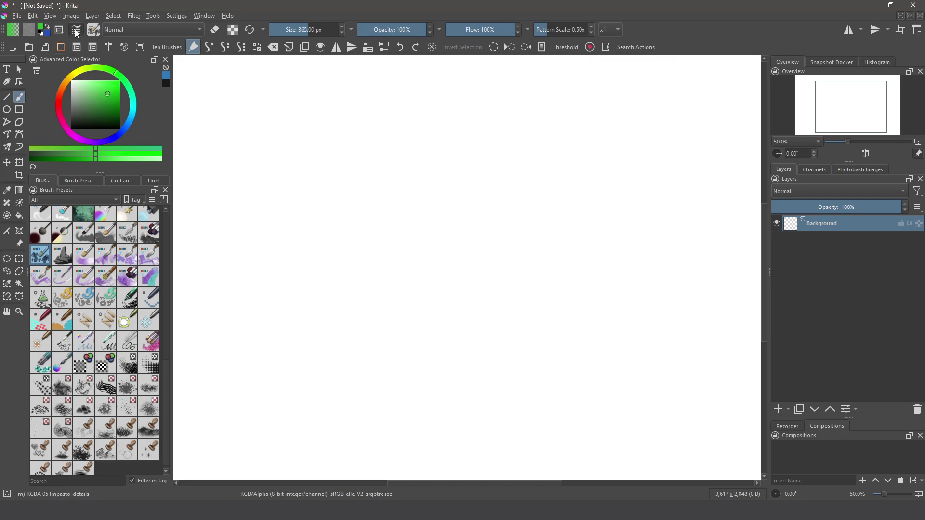
Change the predefined masked tip from bristles_circle_dense to flat-tip-dirty
click(144, 299)
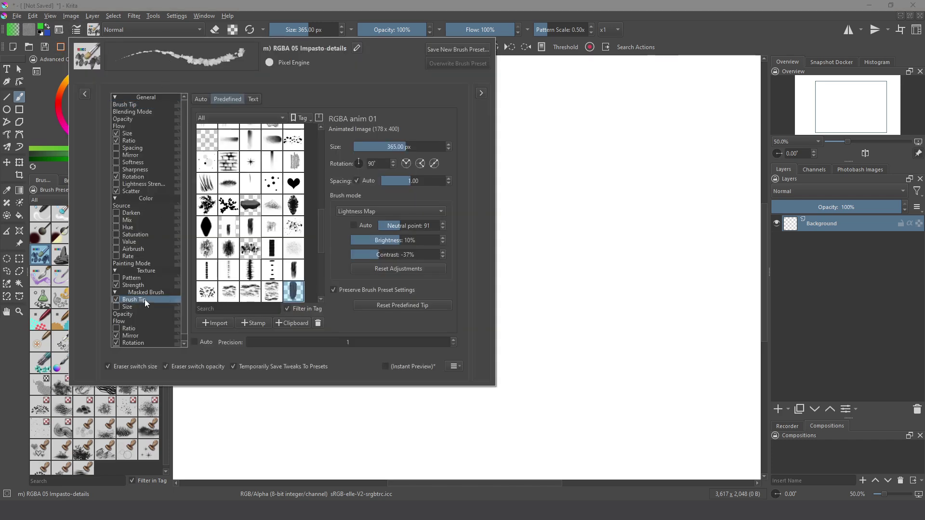
mouse_move(329, 205)
mouse_down()
mouse_move(327, 178)
mouse_move(314, 168)
mouse_up()
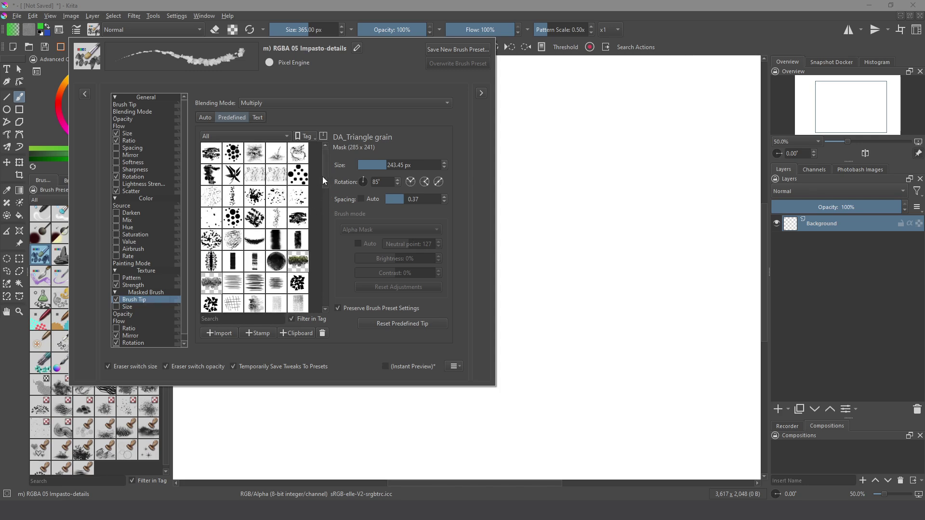
scroll(323, 181, down, 2)
click(258, 163)
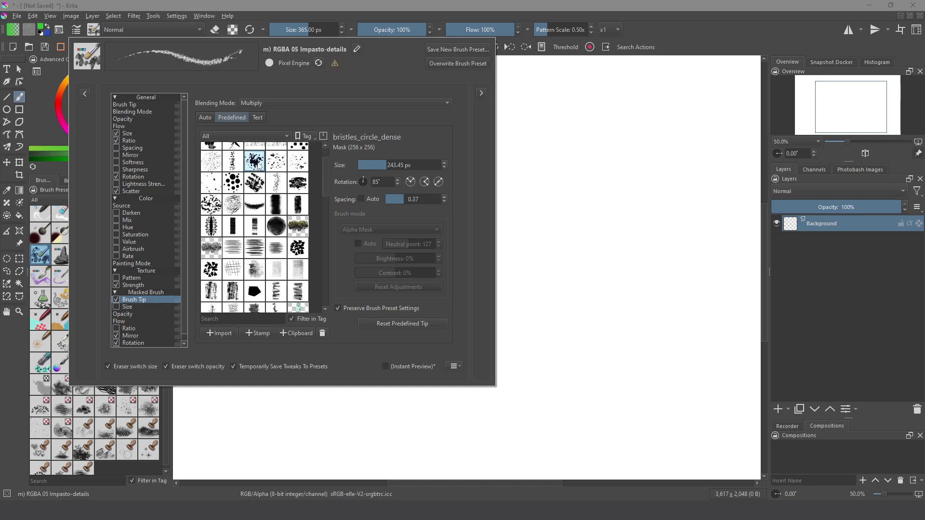
drag(326, 176, 329, 223)
click(304, 223)
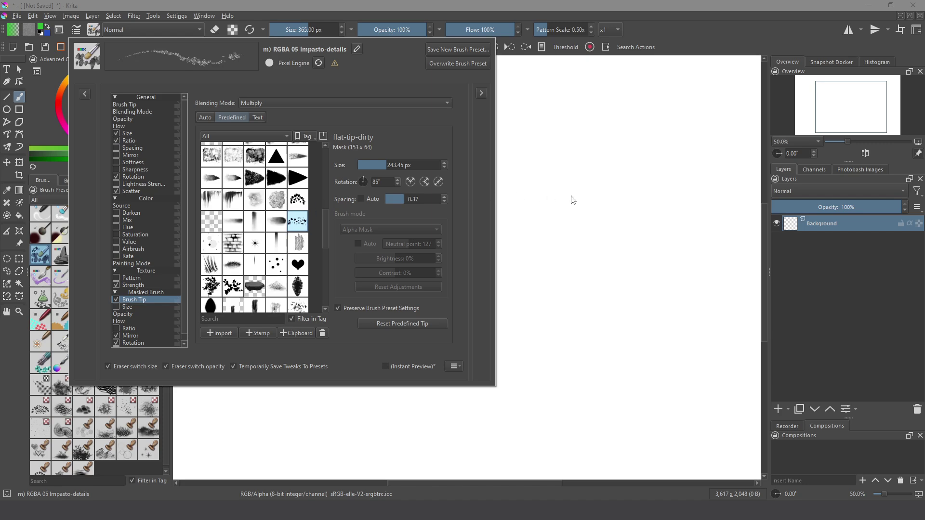
Paint a green textured stroke, then add darker green strokes beside it
mouse_move(573, 200)
mouse_down()
mouse_move(588, 186)
mouse_move(532, 176)
mouse_move(496, 201)
mouse_move(490, 164)
mouse_move(456, 145)
mouse_up()
drag(98, 99, 96, 110)
mouse_move(597, 159)
mouse_down()
mouse_move(559, 181)
mouse_move(529, 154)
mouse_move(521, 126)
mouse_move(482, 121)
mouse_move(456, 175)
mouse_move(347, 145)
mouse_move(434, 193)
mouse_move(516, 205)
mouse_move(516, 217)
mouse_move(603, 193)
mouse_move(540, 144)
mouse_move(525, 97)
mouse_move(621, 125)
mouse_up()
Brush olive and lighter yellow-green paint over the top, middle, right and left of the green mass
drag(90, 108, 88, 99)
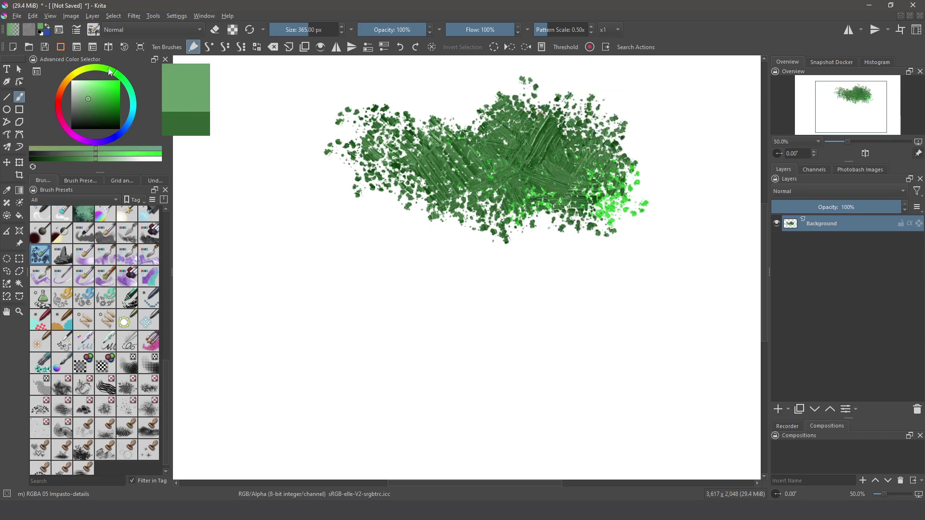
click(91, 68)
mouse_move(482, 110)
mouse_down()
mouse_move(526, 120)
mouse_move(511, 139)
mouse_move(451, 100)
mouse_move(434, 145)
mouse_up()
drag(97, 92, 106, 88)
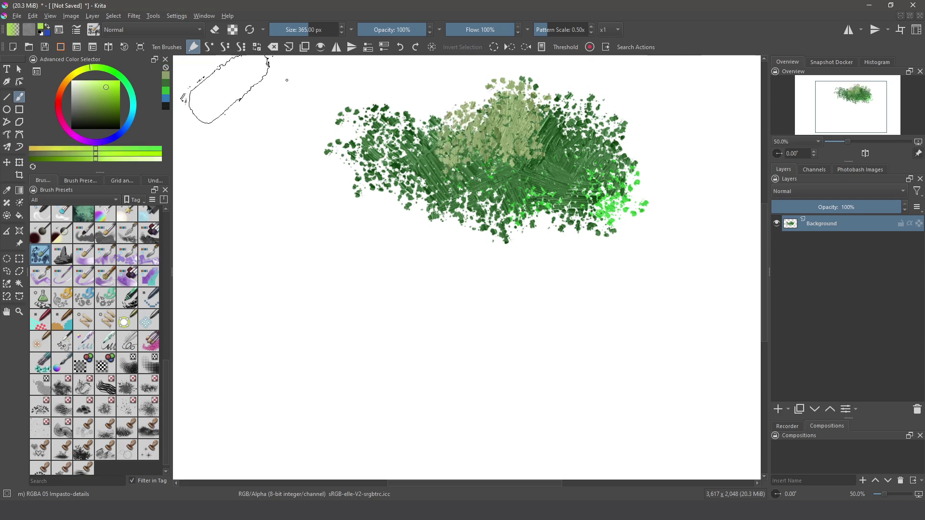
mouse_move(521, 96)
mouse_down()
mouse_move(511, 139)
mouse_move(476, 117)
mouse_move(574, 140)
mouse_move(477, 140)
mouse_move(420, 101)
mouse_move(444, 93)
mouse_move(332, 164)
mouse_move(429, 190)
mouse_move(510, 145)
mouse_move(530, 179)
mouse_move(554, 179)
mouse_up()
mouse_move(579, 111)
mouse_down()
mouse_move(661, 120)
mouse_move(660, 154)
mouse_move(621, 202)
mouse_up()
mouse_move(456, 212)
mouse_down()
mouse_move(417, 226)
mouse_move(412, 188)
mouse_move(385, 194)
mouse_move(369, 168)
mouse_move(332, 173)
mouse_up()
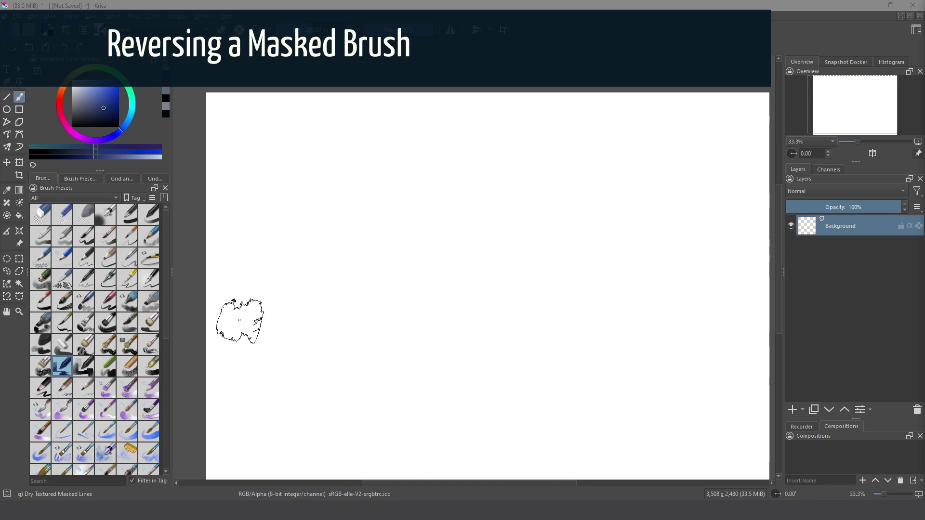
Paint two thin textured blue lines, one with each Dry Textured Masked Lines preset
click(80, 371)
click(68, 371)
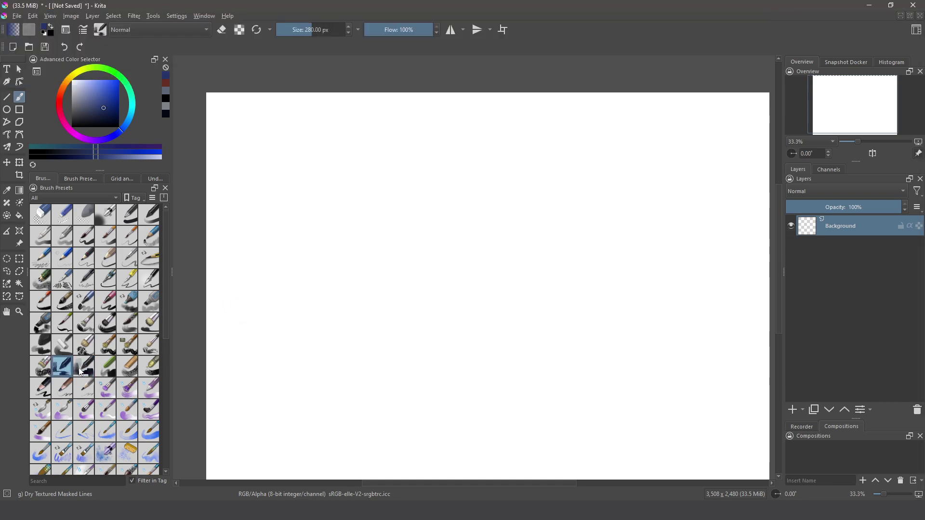
click(80, 371)
click(62, 371)
drag(337, 143, 371, 409)
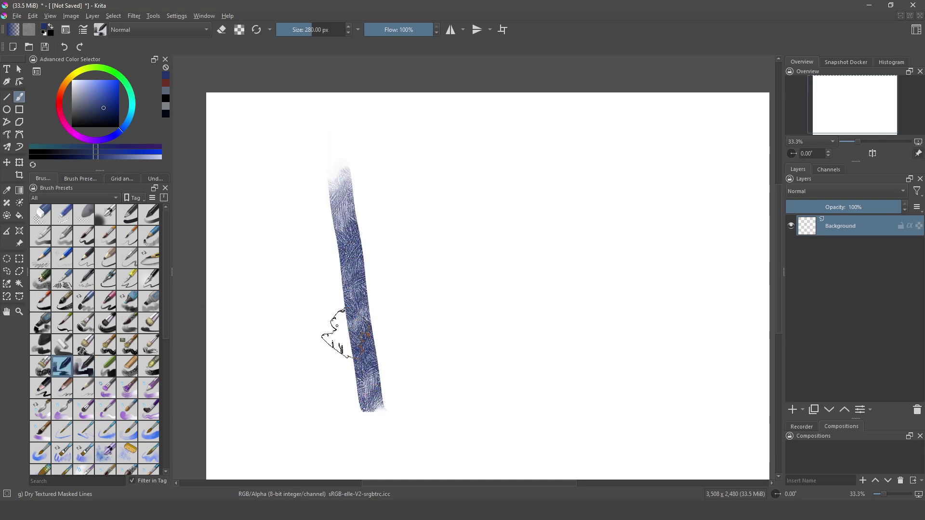
key(slash)
drag(481, 160, 515, 407)
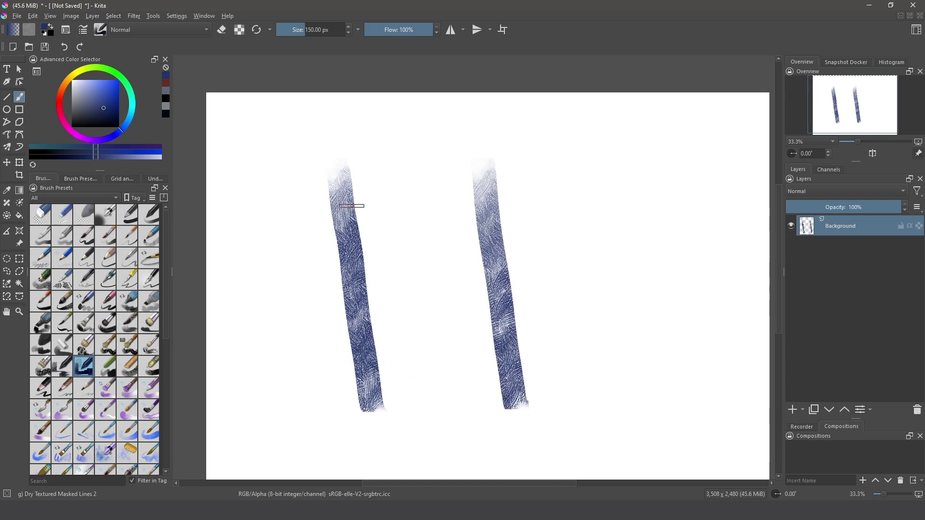
key(slash)
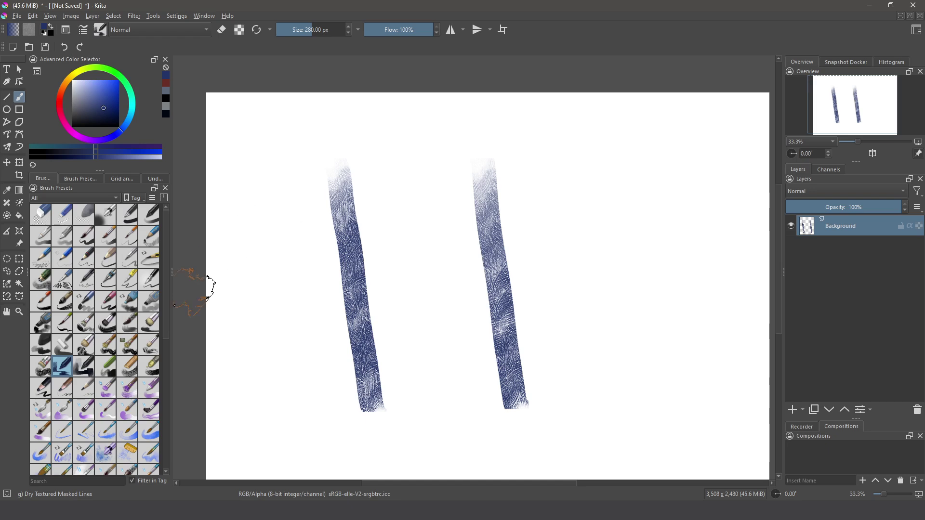
Paint broad dark-blue blocks on either side of the lines using both presets
click(85, 368)
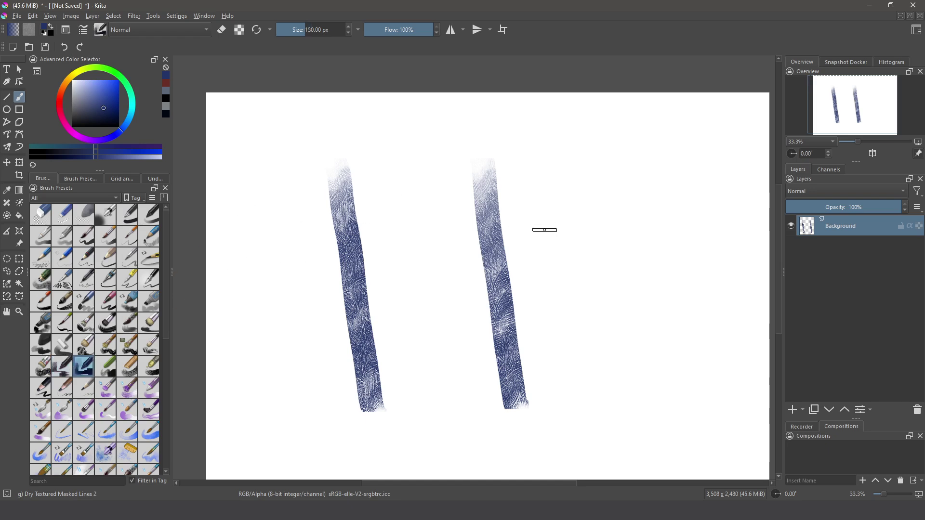
mouse_move(570, 198)
mouse_down()
mouse_move(541, 250)
mouse_move(647, 215)
mouse_move(709, 241)
mouse_move(717, 284)
mouse_move(665, 308)
mouse_move(600, 314)
mouse_up()
click(61, 370)
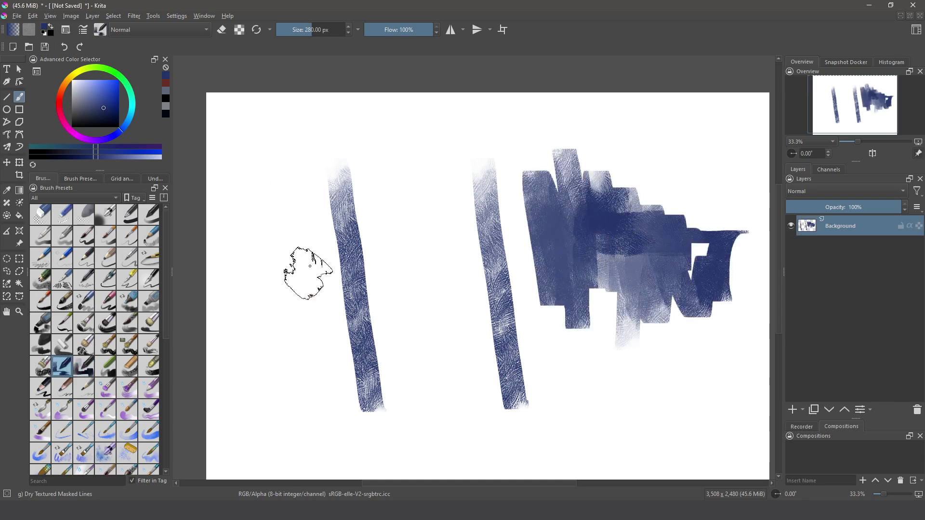
mouse_move(296, 185)
mouse_down()
mouse_move(289, 279)
mouse_move(237, 326)
mouse_move(305, 299)
mouse_move(258, 352)
mouse_move(265, 332)
mouse_up()
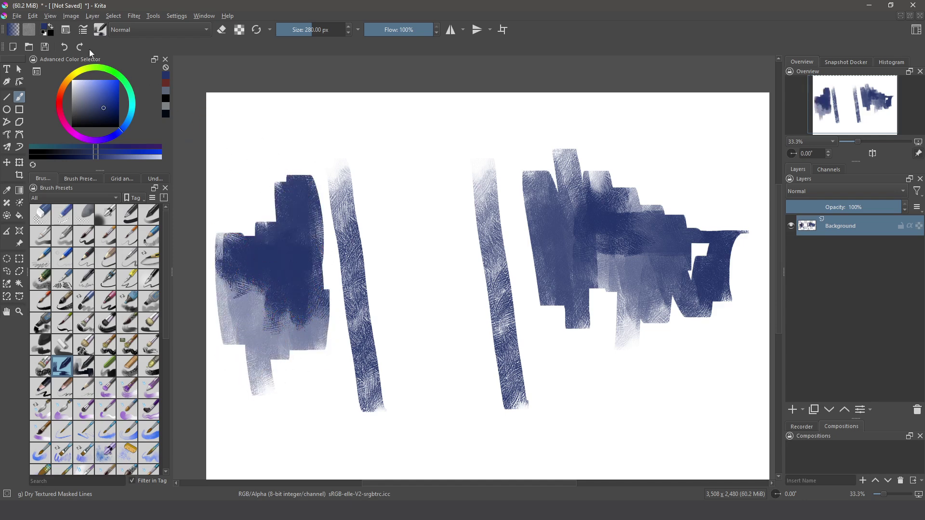
click(82, 30)
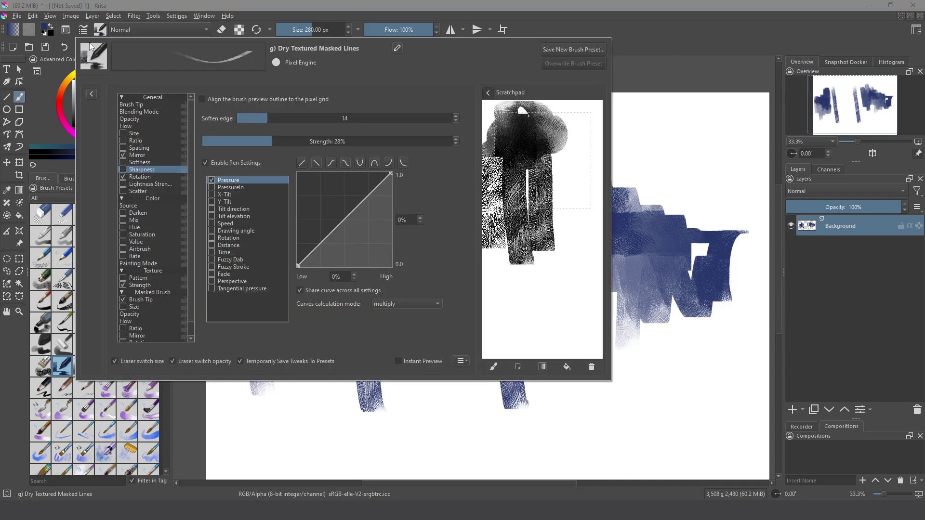
Review the Dry Textured Masked Lines main and masked tips with a scratchpad test stroke
click(129, 105)
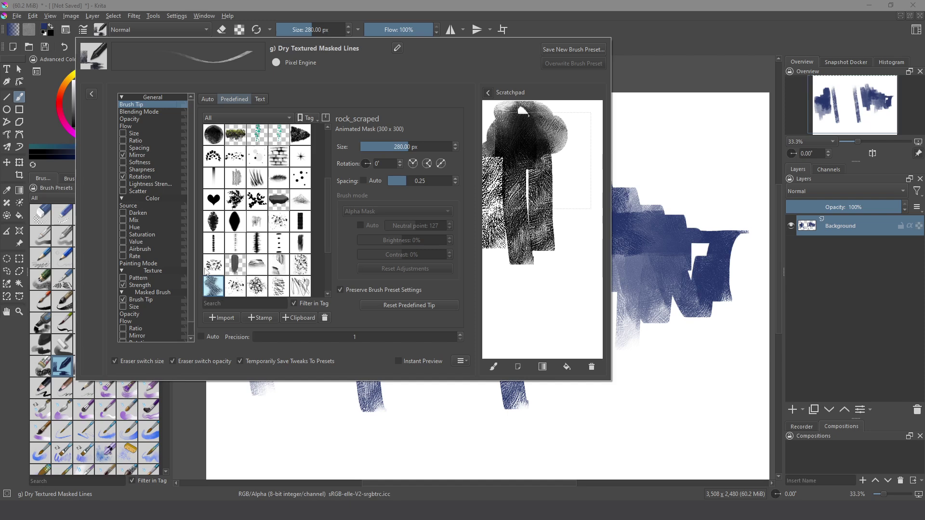
click(147, 299)
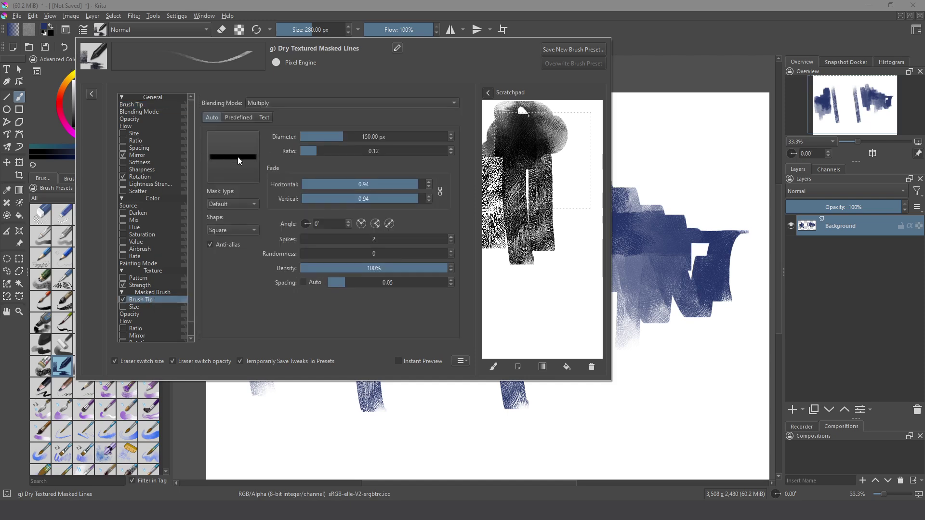
drag(570, 211, 573, 340)
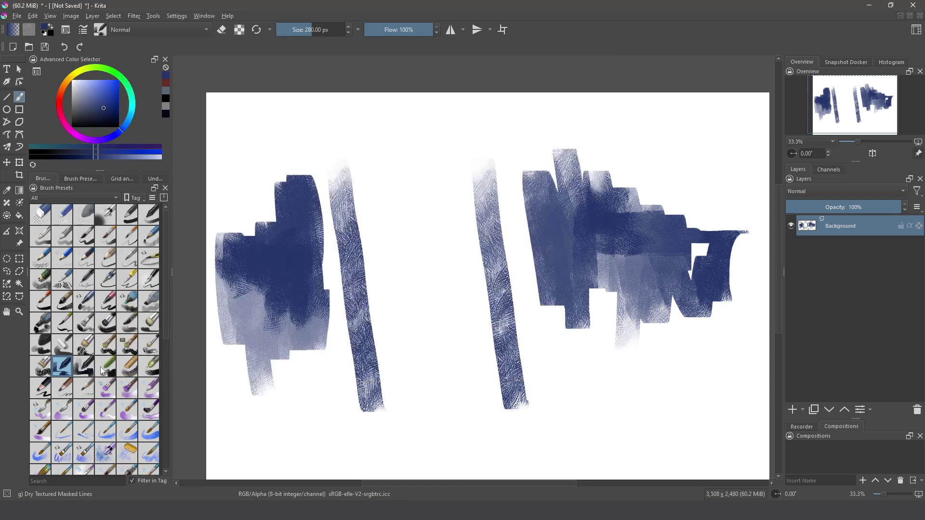
Inspect the Dry Textured Masked Lines 2 preset and its rock_scraped masked tip with scratchpad strokes
click(84, 367)
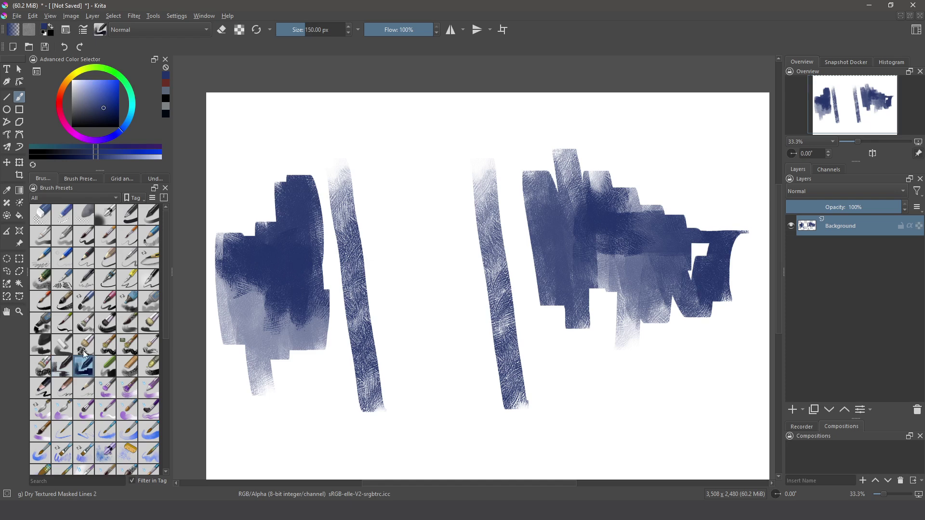
click(84, 31)
click(140, 105)
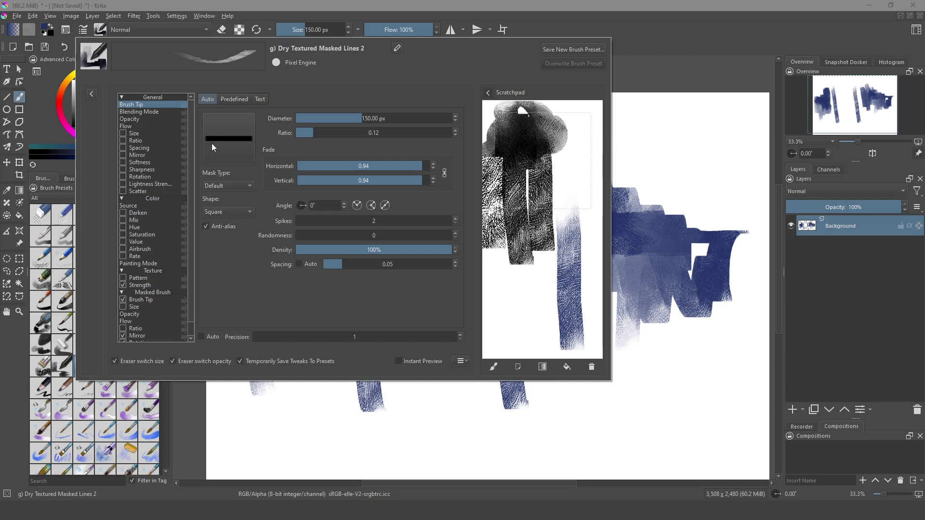
click(149, 300)
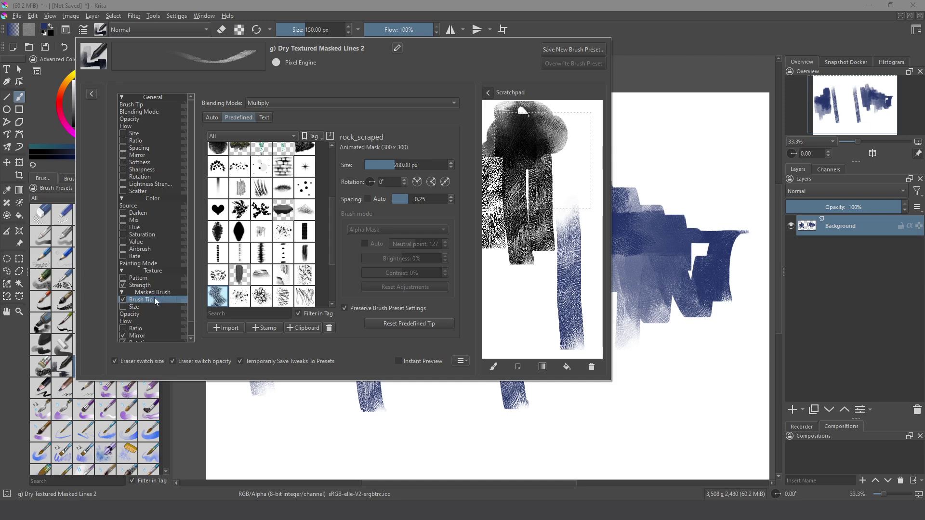
mouse_move(515, 270)
mouse_down()
mouse_move(516, 320)
mouse_move(511, 299)
mouse_up()
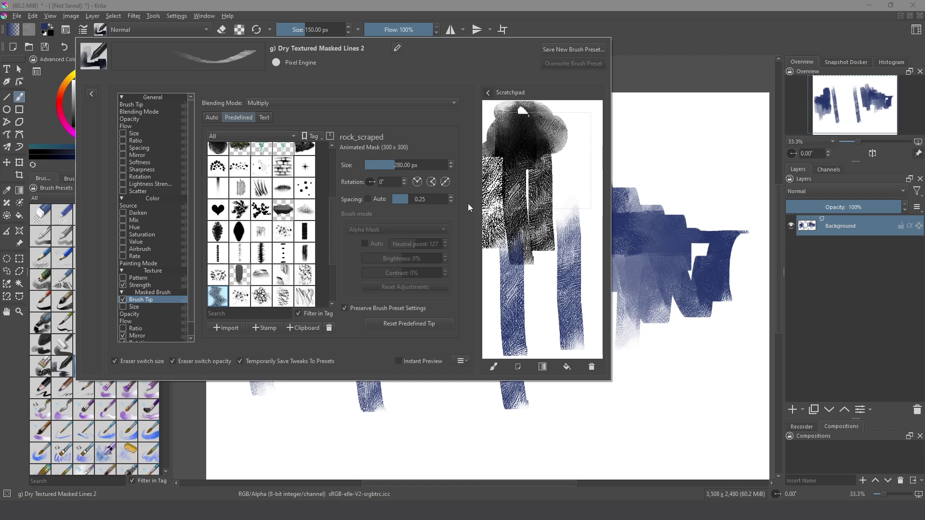
click(141, 106)
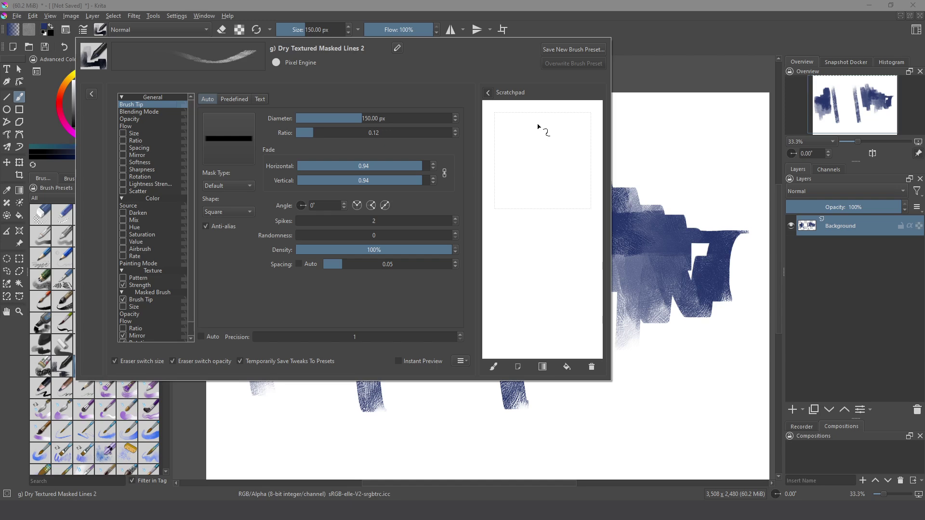
drag(537, 118, 542, 317)
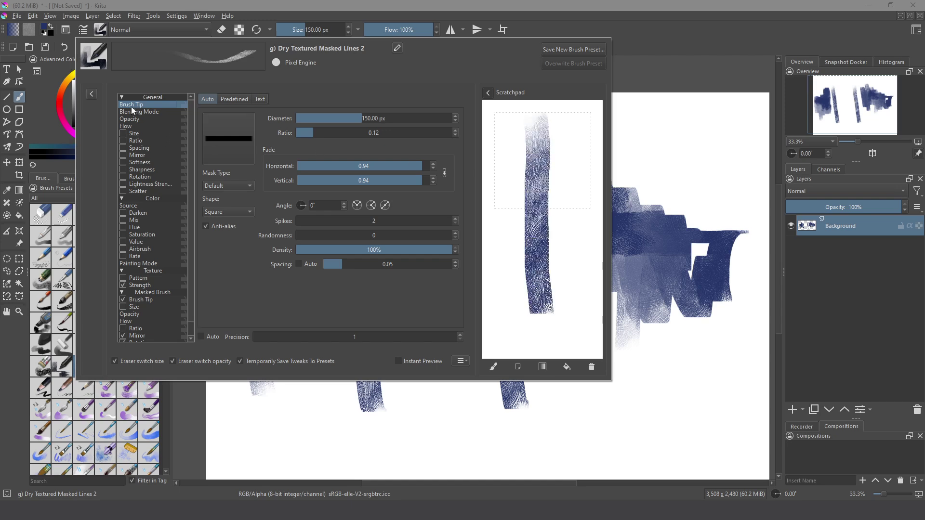
Back on Dry Textured Masked Lines, enable Sharpness and test the sharpened brush on the scratchpad
key(slash)
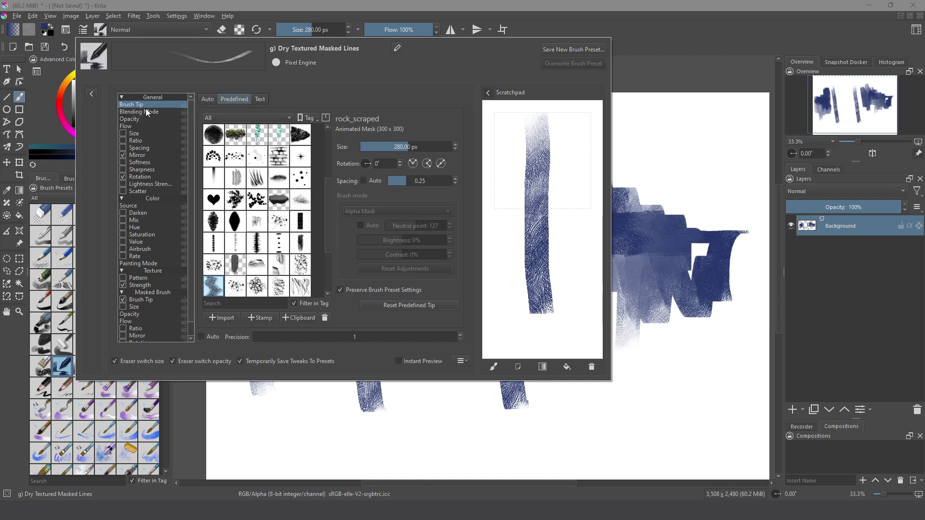
drag(573, 126, 569, 290)
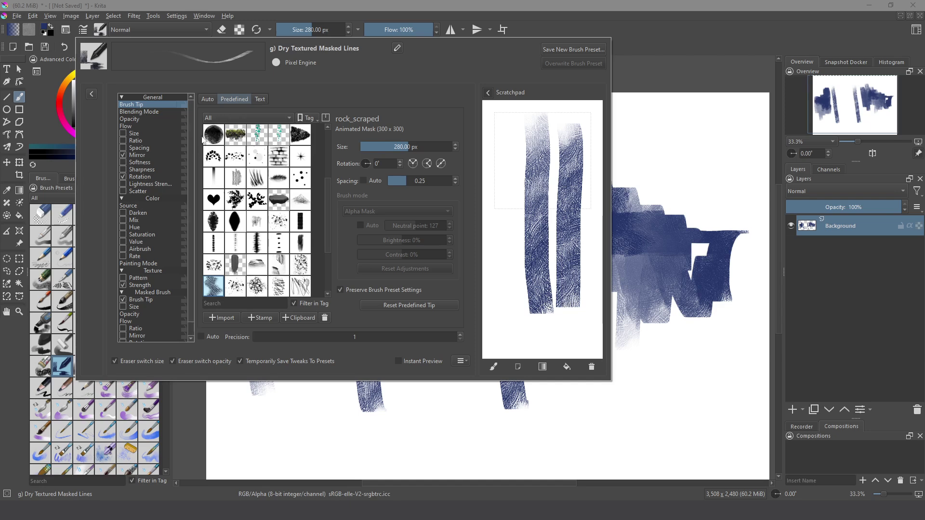
click(139, 170)
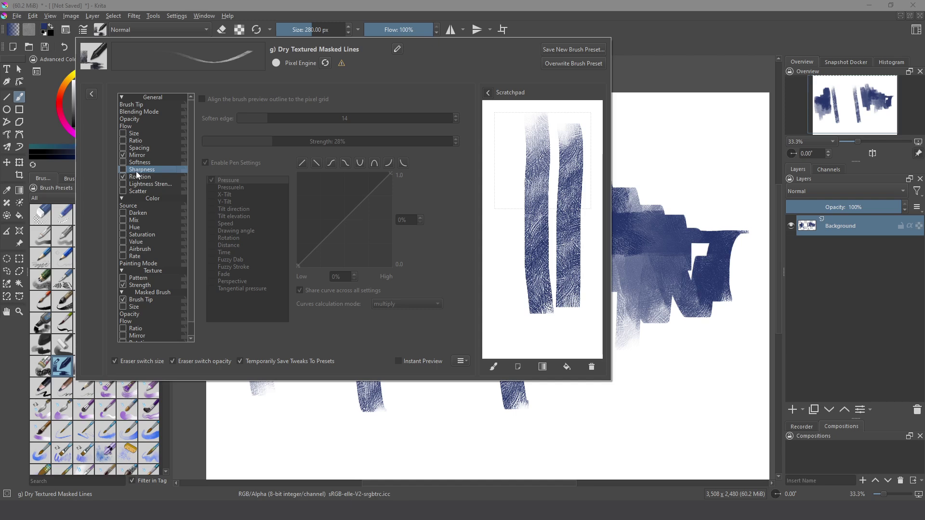
click(123, 170)
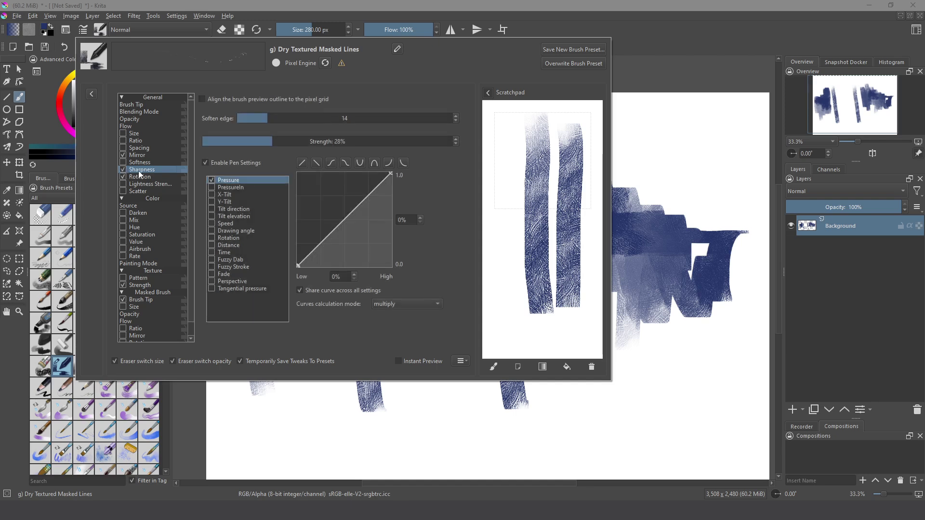
mouse_move(512, 162)
mouse_down()
mouse_move(510, 259)
mouse_move(503, 140)
mouse_move(501, 282)
mouse_move(532, 317)
mouse_up()
click(619, 330)
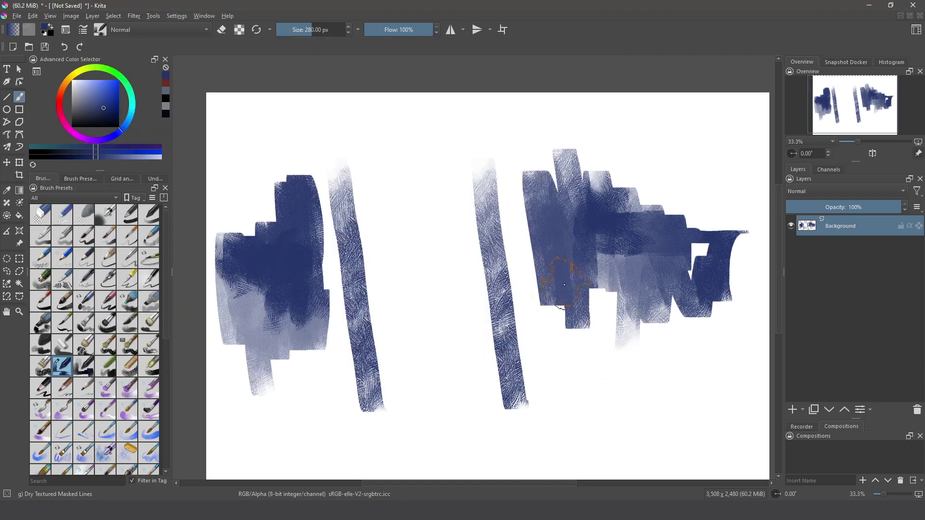
Clear the canvas to white and paint a large dark textured block
mouse_move(513, 231)
mouse_down()
mouse_move(461, 210)
mouse_move(442, 254)
mouse_move(409, 226)
mouse_move(389, 246)
mouse_up()
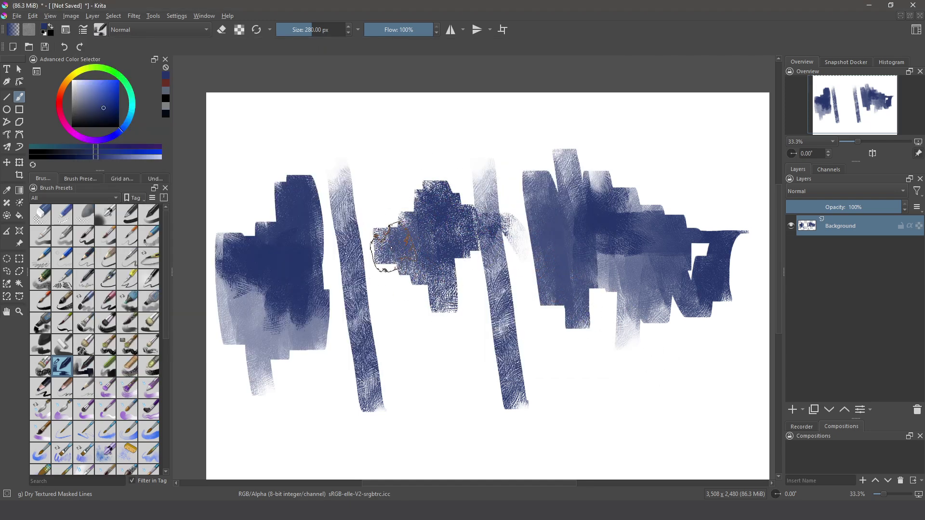
key(Delete)
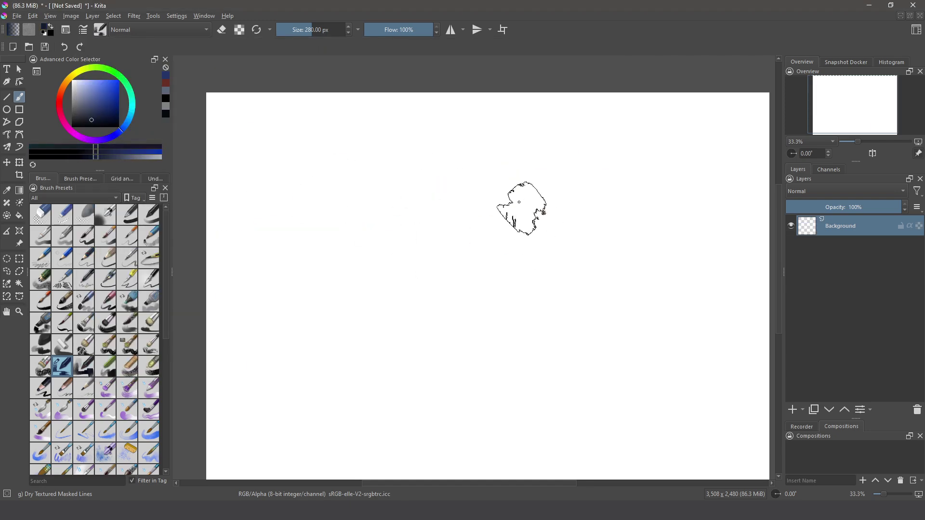
mouse_move(522, 206)
mouse_down()
mouse_move(412, 201)
mouse_move(424, 196)
mouse_move(484, 243)
mouse_move(530, 217)
mouse_move(588, 202)
mouse_move(549, 212)
mouse_move(546, 263)
mouse_move(506, 321)
mouse_move(279, 330)
mouse_move(448, 253)
mouse_move(491, 270)
mouse_move(558, 207)
mouse_move(536, 245)
mouse_move(502, 254)
mouse_move(419, 231)
mouse_up()
Paint grey Dry Textured Masked Lines 2 fills left of and above the dark block
key(slash)
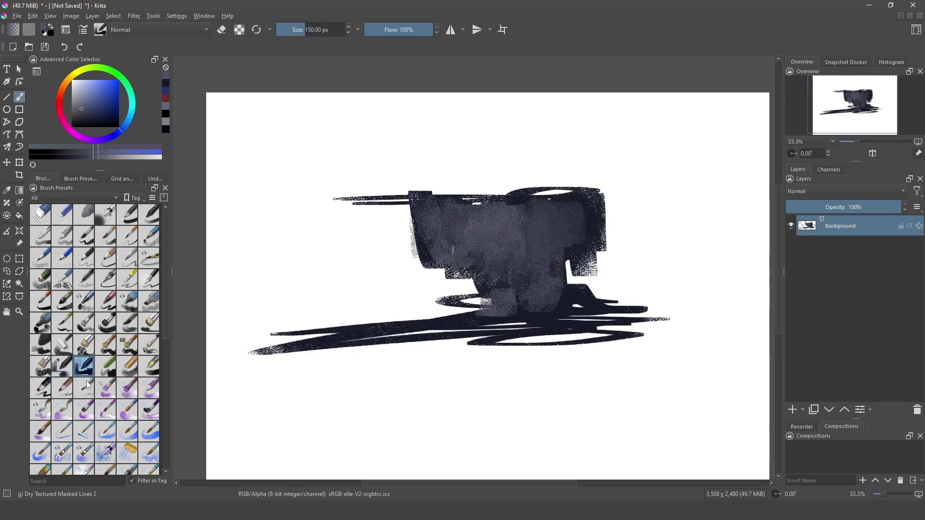
click(83, 30)
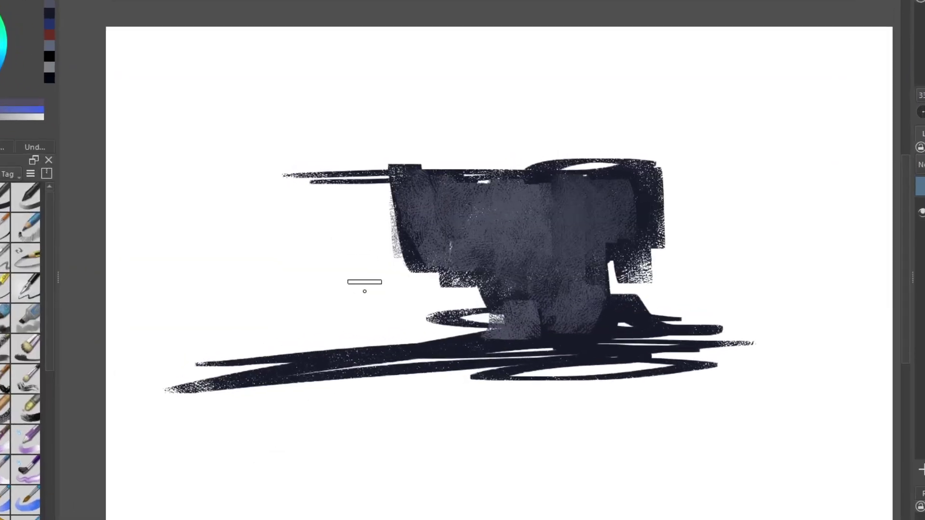
mouse_move(365, 282)
mouse_down()
mouse_move(371, 241)
mouse_move(331, 283)
mouse_move(289, 270)
mouse_move(234, 196)
mouse_move(161, 260)
mouse_move(371, 310)
mouse_move(424, 298)
mouse_move(482, 311)
mouse_move(496, 268)
mouse_up()
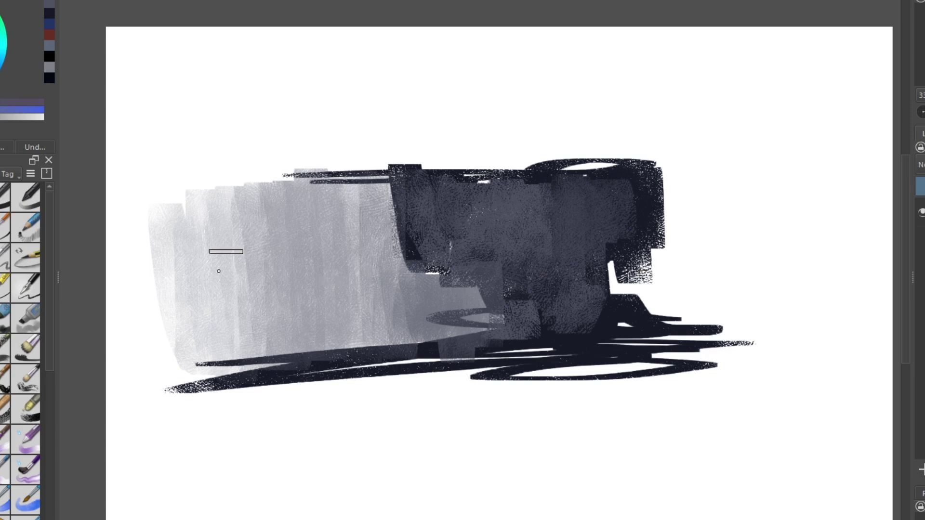
mouse_move(218, 271)
mouse_down()
mouse_move(232, 189)
mouse_move(189, 201)
mouse_move(165, 238)
mouse_move(212, 224)
mouse_move(258, 231)
mouse_up()
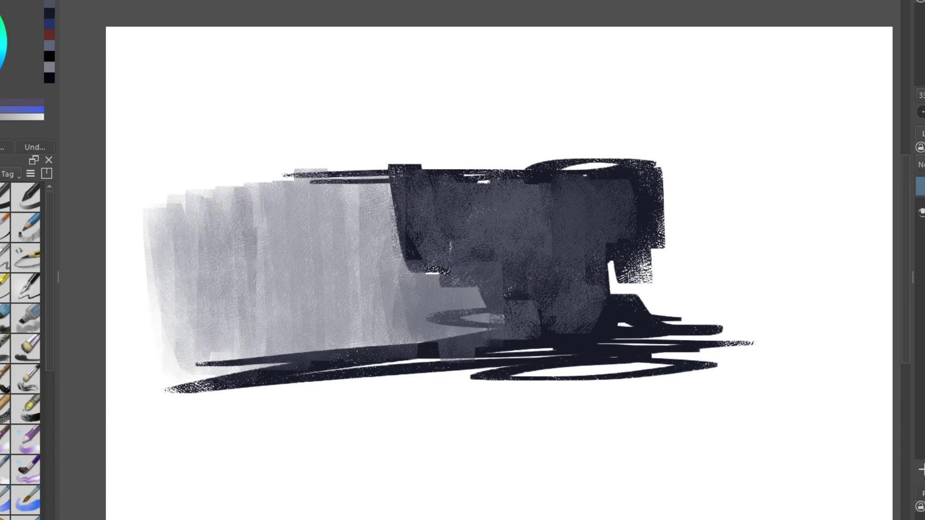
mouse_move(289, 145)
mouse_down()
mouse_move(334, 138)
mouse_move(358, 154)
mouse_move(382, 155)
mouse_up()
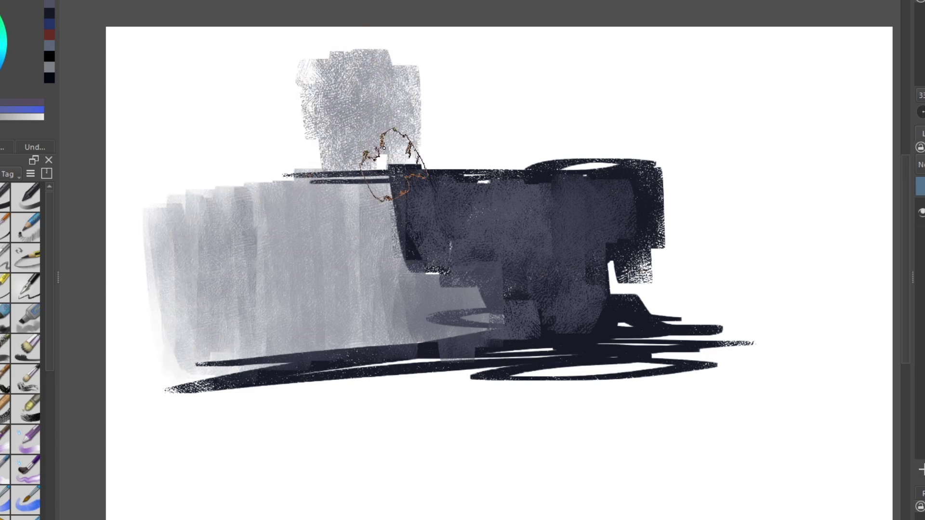
mouse_move(294, 75)
mouse_down()
mouse_move(241, 79)
mouse_move(155, 144)
mouse_move(144, 116)
mouse_up()
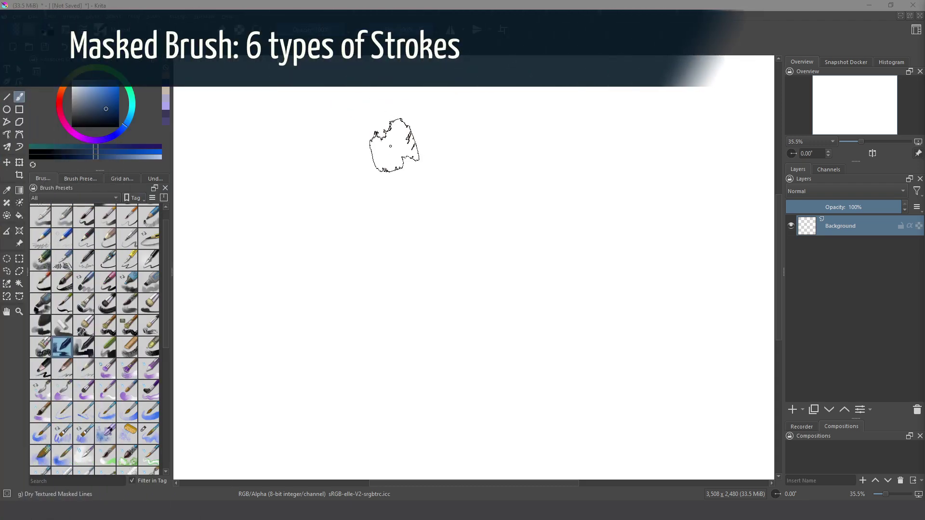
Paint a faint grey stroke and a pale grey patch, checking the Sharpness settings in between
mouse_move(613, 128)
mouse_down()
mouse_move(581, 141)
mouse_move(469, 124)
mouse_move(434, 137)
mouse_move(311, 144)
mouse_up()
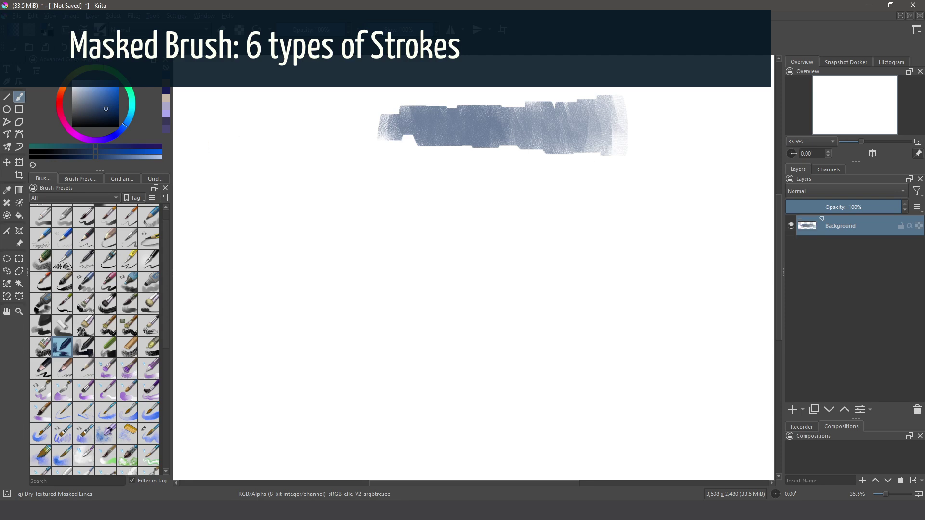
key(F5)
click(138, 155)
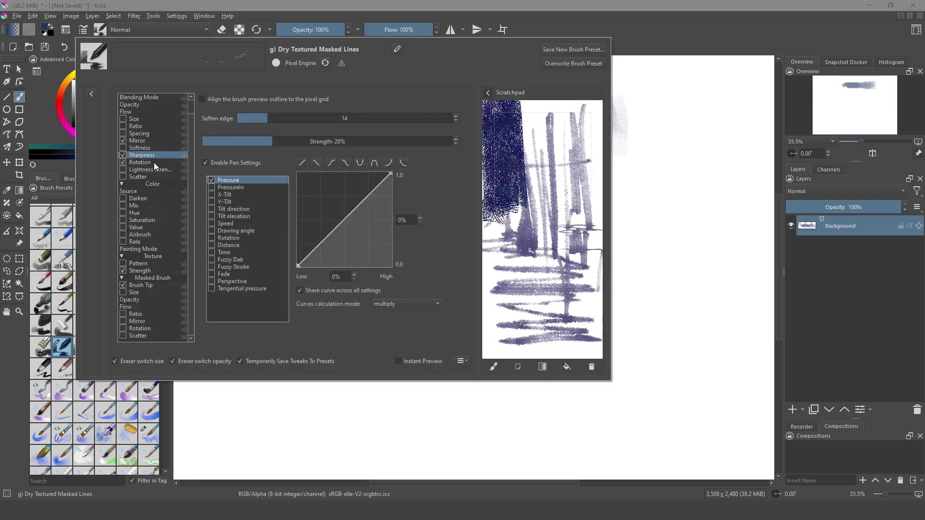
click(618, 202)
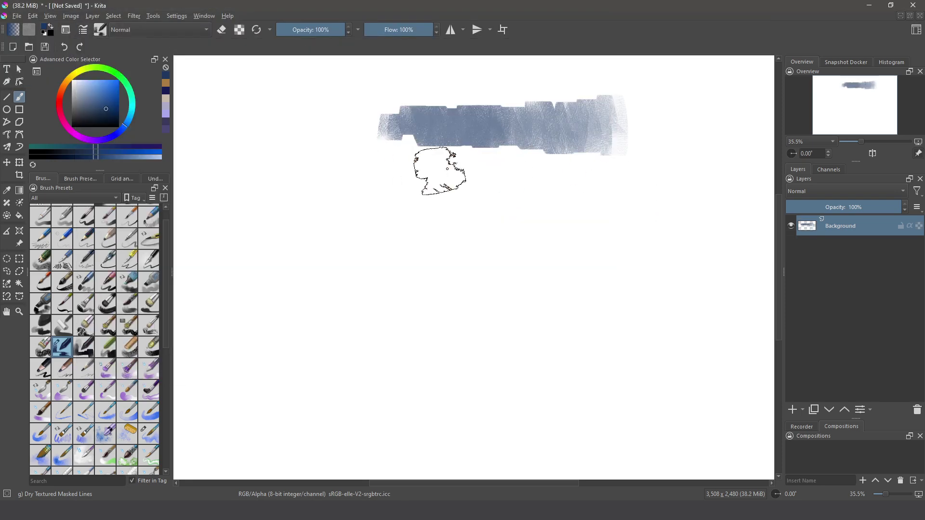
mouse_move(346, 92)
mouse_down()
mouse_move(340, 217)
mouse_move(310, 170)
mouse_move(289, 158)
mouse_move(267, 231)
mouse_move(246, 237)
mouse_move(264, 161)
mouse_up()
Add dark blue textured strokes and a zigzag band below the grey patches
mouse_move(353, 267)
mouse_down()
mouse_move(304, 281)
mouse_move(289, 264)
mouse_move(308, 244)
mouse_move(331, 252)
mouse_move(341, 280)
mouse_move(356, 274)
mouse_move(262, 240)
mouse_move(271, 276)
mouse_move(286, 290)
mouse_move(224, 284)
mouse_move(244, 272)
mouse_move(205, 270)
mouse_move(241, 296)
mouse_move(284, 293)
mouse_move(251, 267)
mouse_move(238, 295)
mouse_move(219, 301)
mouse_move(237, 281)
mouse_move(271, 310)
mouse_move(285, 280)
mouse_move(299, 304)
mouse_move(316, 310)
mouse_move(327, 289)
mouse_move(370, 308)
mouse_move(329, 295)
mouse_up()
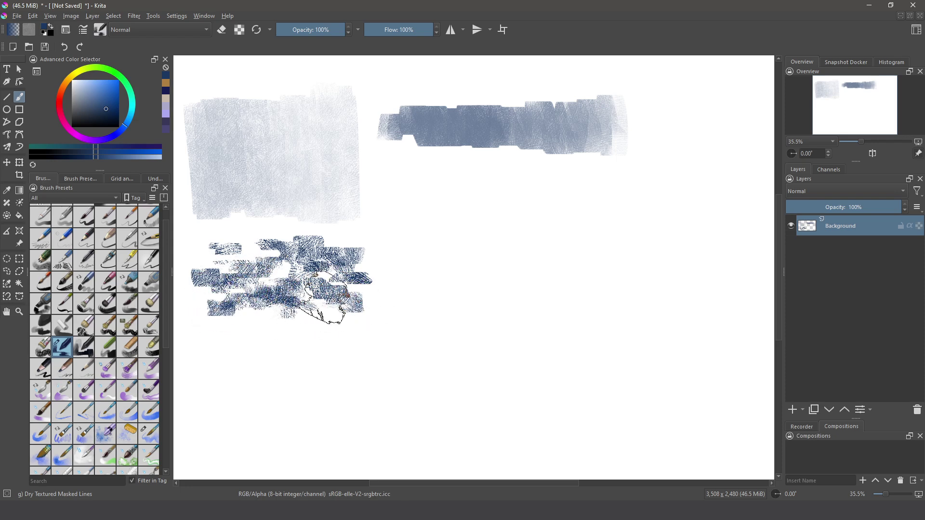
drag(232, 257, 363, 289)
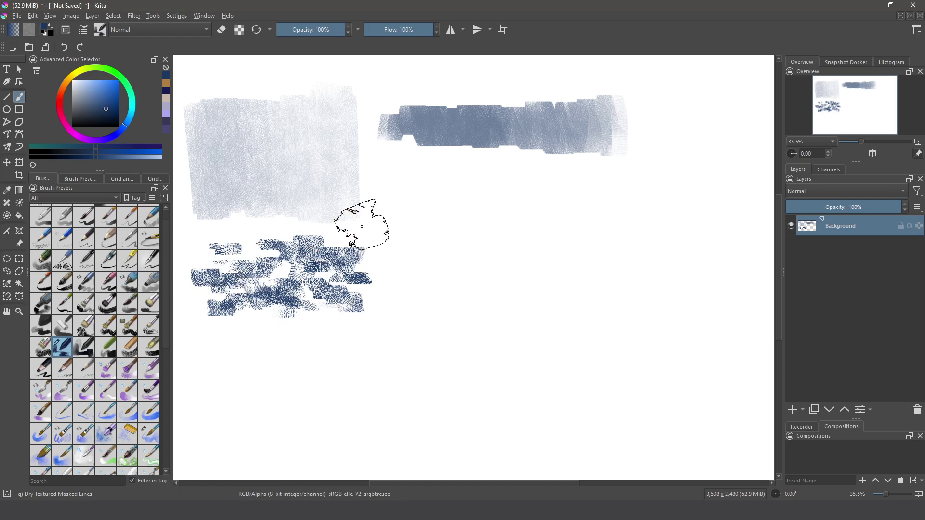
mouse_move(395, 207)
mouse_down()
mouse_move(410, 179)
mouse_move(453, 180)
mouse_move(490, 191)
mouse_move(517, 220)
mouse_move(551, 224)
mouse_move(622, 203)
mouse_move(685, 195)
mouse_up()
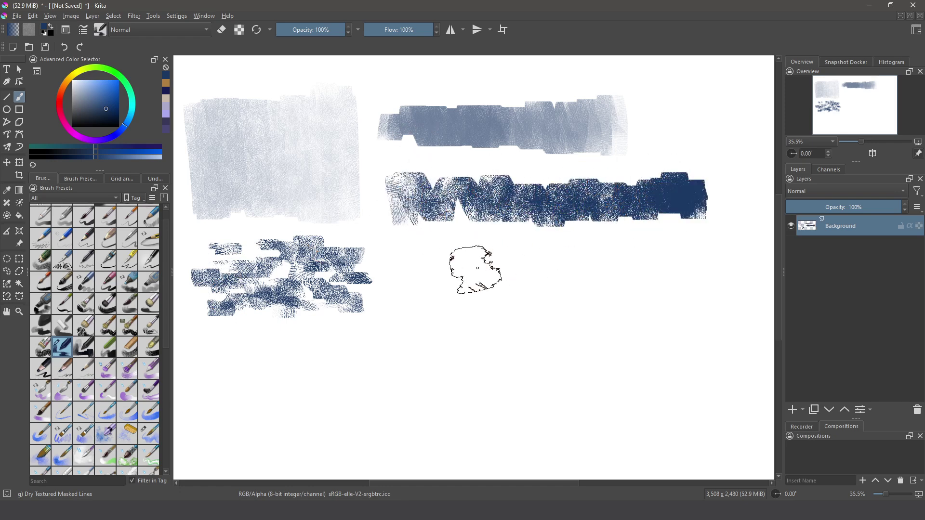
click(83, 31)
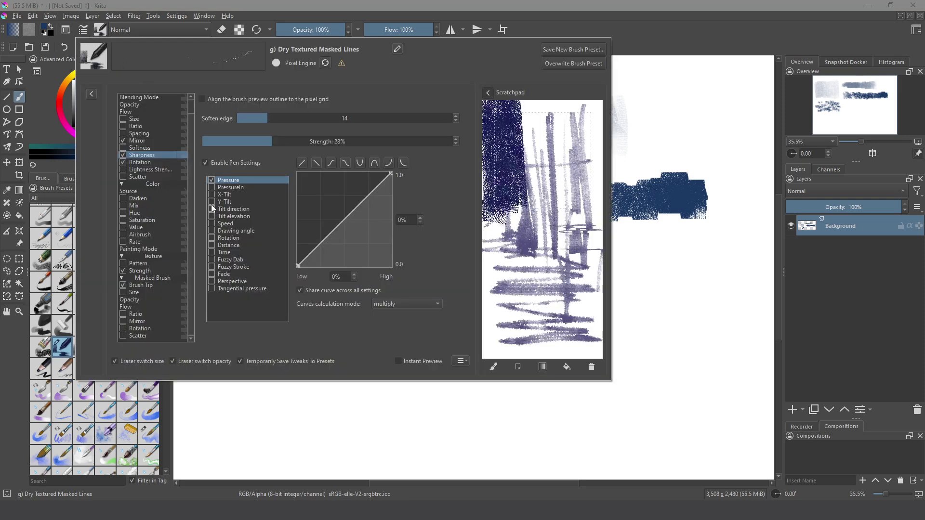
Enable masked-tip Rotation with the Drawing angle sensor and paint a curved blue textured stroke
click(123, 329)
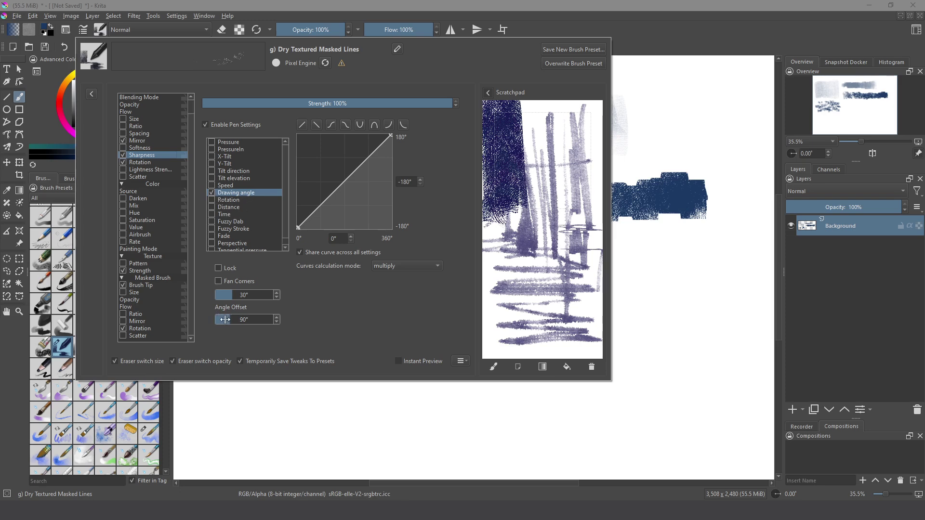
click(626, 280)
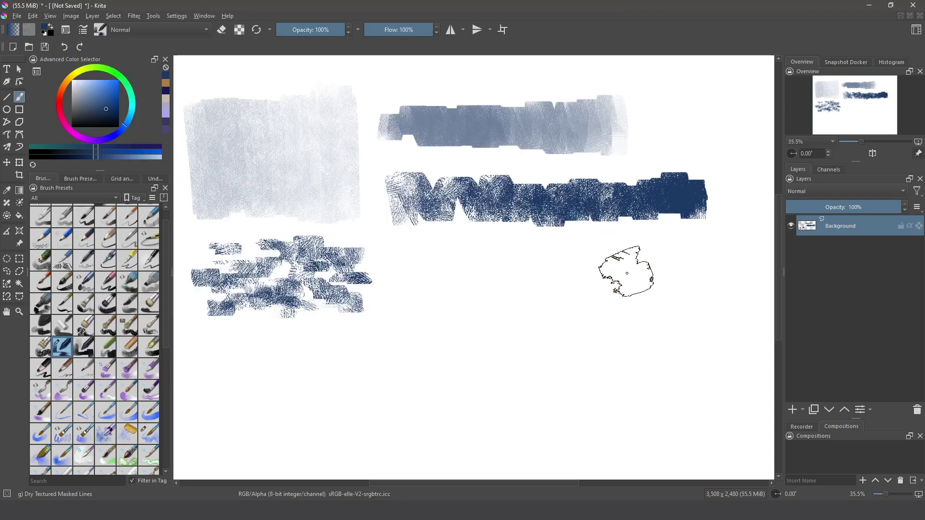
mouse_move(487, 263)
mouse_down()
mouse_move(530, 296)
mouse_move(469, 299)
mouse_move(458, 270)
mouse_move(445, 303)
mouse_move(465, 257)
mouse_move(472, 296)
mouse_move(532, 302)
mouse_move(588, 276)
mouse_move(572, 309)
mouse_move(607, 310)
mouse_move(614, 281)
mouse_move(637, 266)
mouse_move(745, 305)
mouse_move(704, 353)
mouse_move(698, 273)
mouse_move(695, 324)
mouse_move(669, 298)
mouse_move(647, 332)
mouse_move(649, 295)
mouse_move(629, 318)
mouse_move(579, 279)
mouse_up()
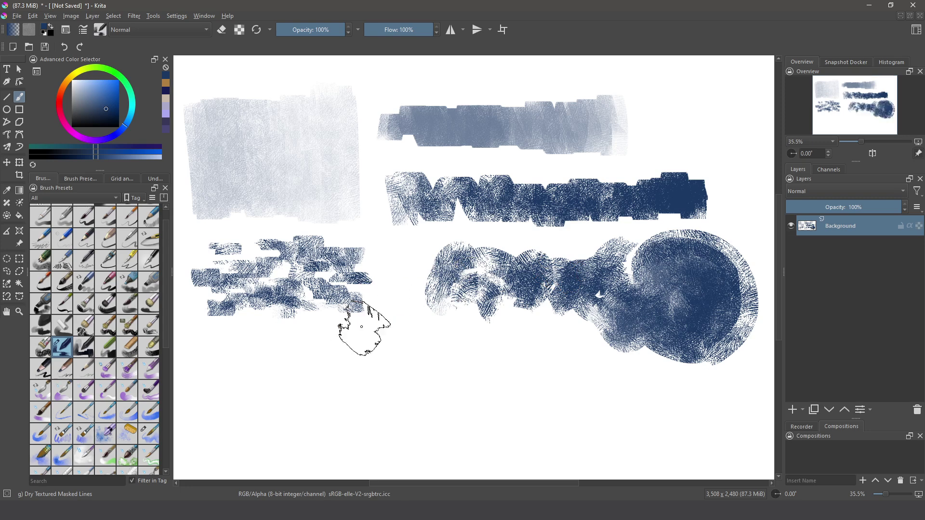
Enable Color > Hue as a Fuzzy Dab at 10% for random hue variation
click(82, 32)
click(123, 213)
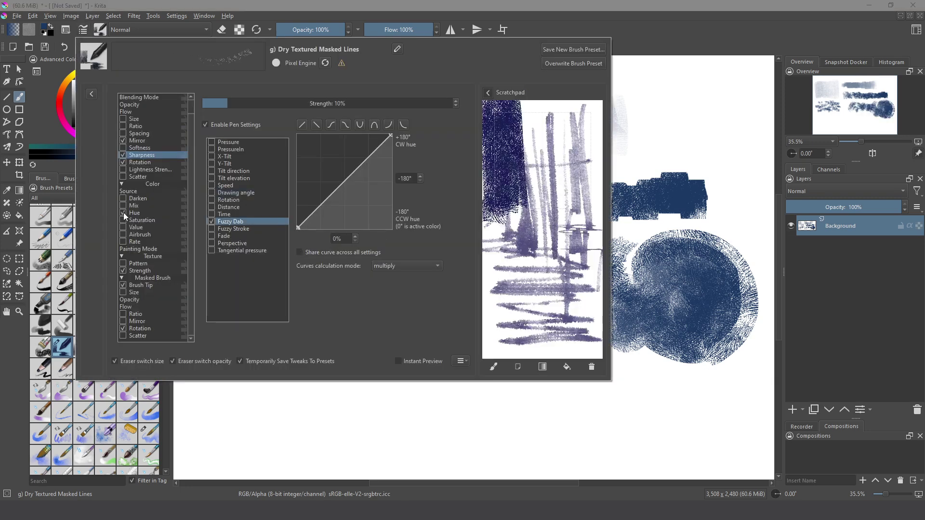
click(100, 99)
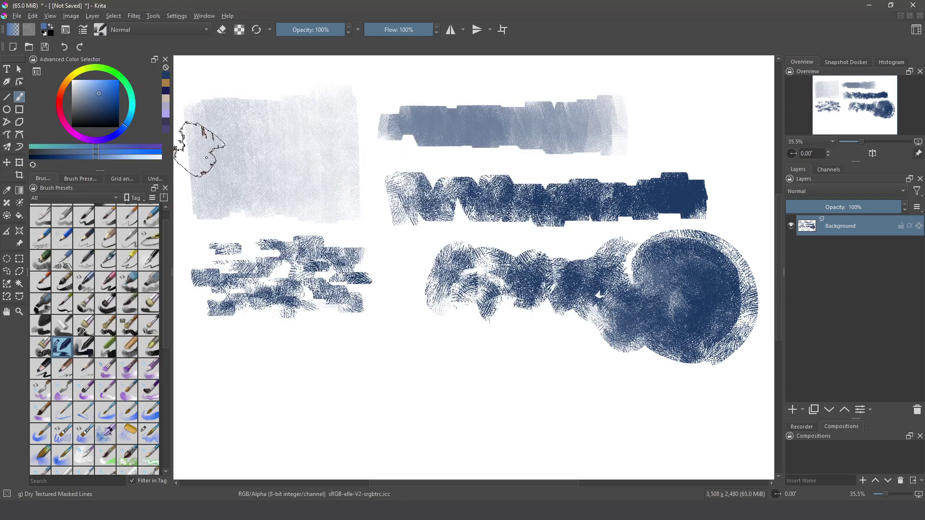
Paint orange and lighter tan texture over the big blue circle, then return the colour to blue
click(66, 92)
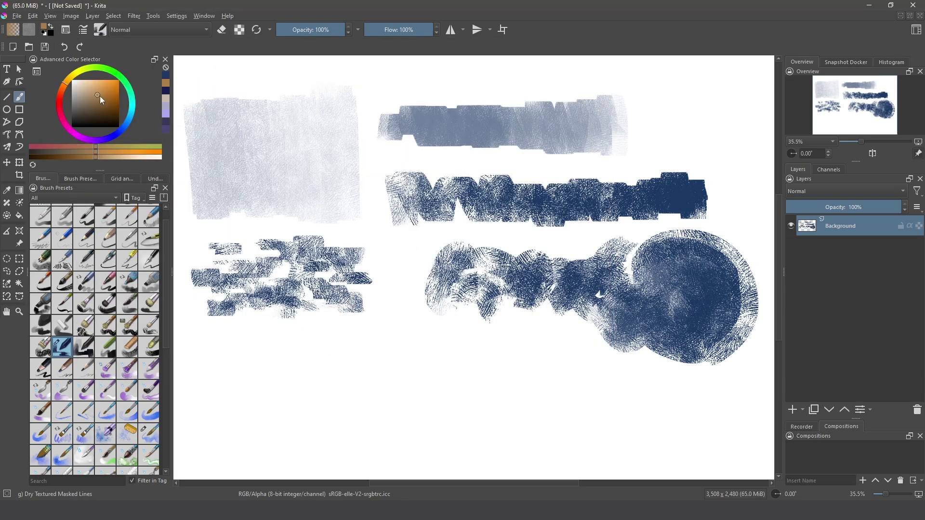
click(101, 93)
mouse_move(670, 232)
mouse_down()
mouse_move(720, 286)
mouse_move(661, 270)
mouse_move(661, 258)
mouse_move(706, 265)
mouse_move(729, 285)
mouse_move(732, 306)
mouse_move(705, 334)
mouse_move(718, 292)
mouse_up()
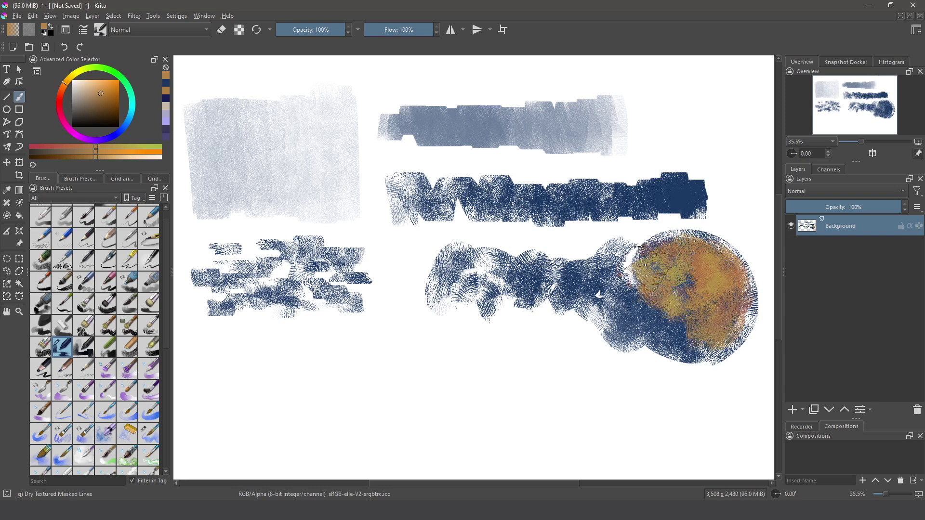
mouse_move(661, 273)
mouse_down()
mouse_move(671, 301)
mouse_move(656, 323)
mouse_up()
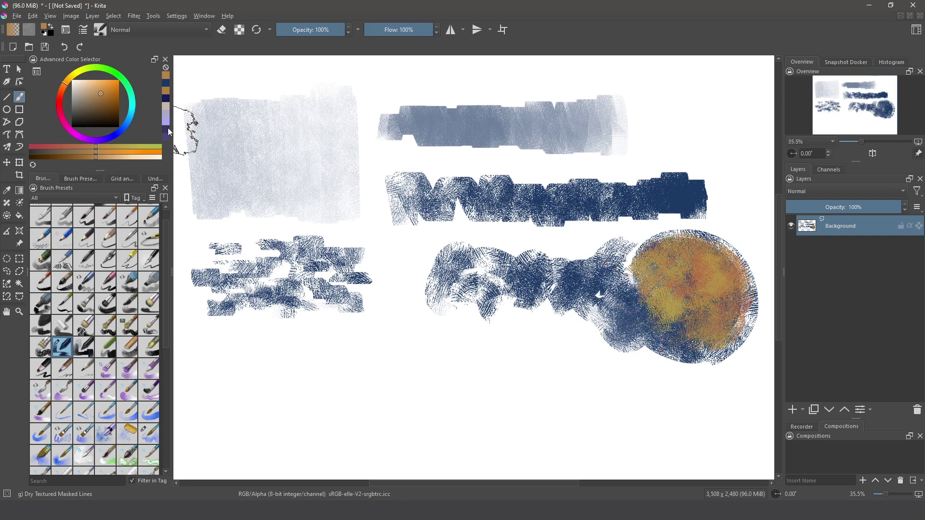
click(85, 87)
mouse_move(655, 260)
mouse_down()
mouse_move(717, 281)
mouse_move(676, 282)
mouse_move(670, 257)
mouse_up()
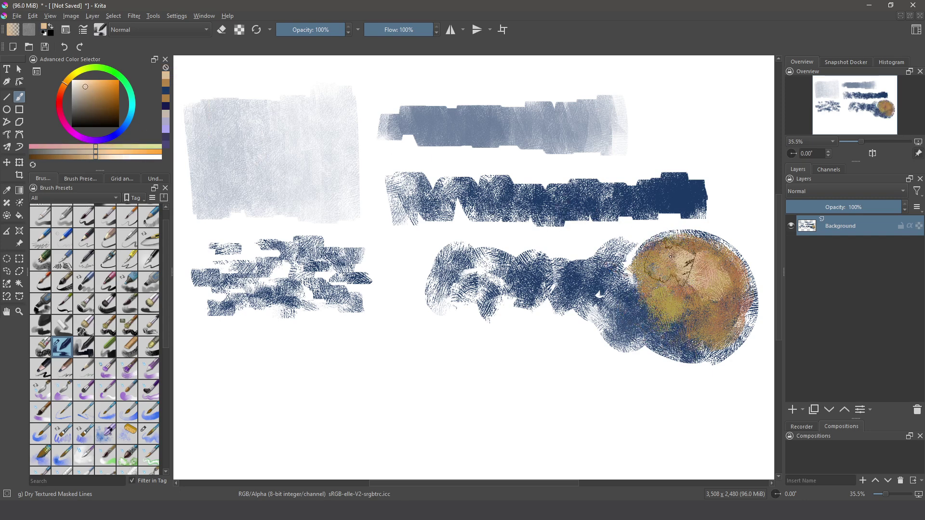
click(123, 130)
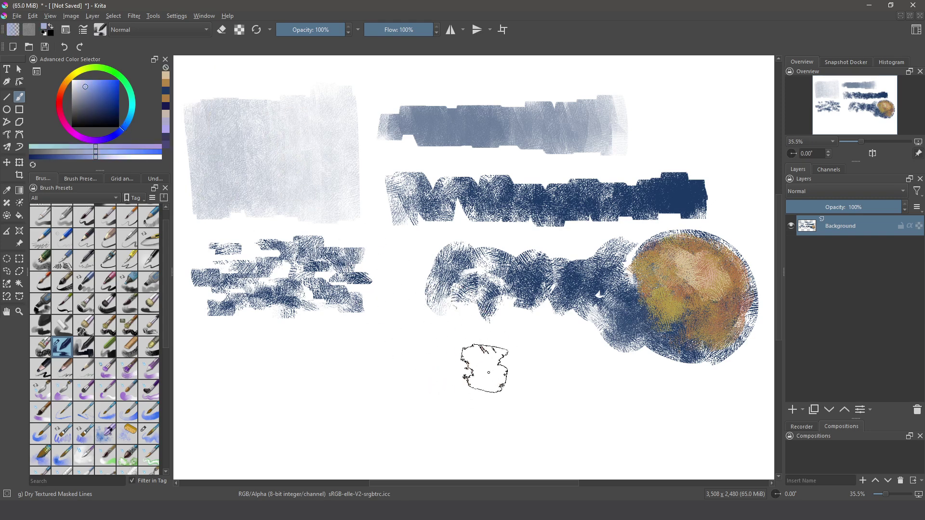
Paint a pale blue-grey textured stroke below the blue shapes
mouse_move(525, 376)
mouse_down()
mouse_move(548, 433)
mouse_move(533, 372)
mouse_move(495, 347)
mouse_move(450, 337)
mouse_move(333, 450)
mouse_move(347, 441)
mouse_move(368, 384)
mouse_move(430, 392)
mouse_move(482, 417)
mouse_move(428, 357)
mouse_move(357, 351)
mouse_move(326, 392)
mouse_move(367, 449)
mouse_move(481, 435)
mouse_move(523, 418)
mouse_move(506, 357)
mouse_move(438, 352)
mouse_move(361, 361)
mouse_move(510, 378)
mouse_move(354, 346)
mouse_up()
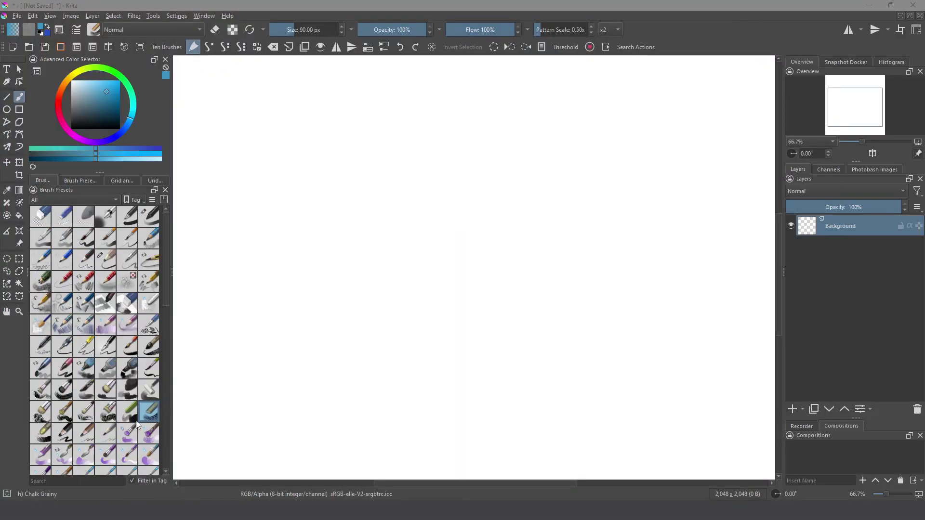
Paint a zigzag light-blue chalk stroke across the top, then set the Chalk Grainy painting mode to Build up
mouse_move(560, 117)
mouse_down()
mouse_move(557, 150)
mouse_move(537, 157)
mouse_move(441, 118)
mouse_move(425, 144)
mouse_move(409, 140)
mouse_move(395, 161)
mouse_move(342, 150)
mouse_move(326, 117)
mouse_move(324, 144)
mouse_move(309, 135)
mouse_move(307, 160)
mouse_up()
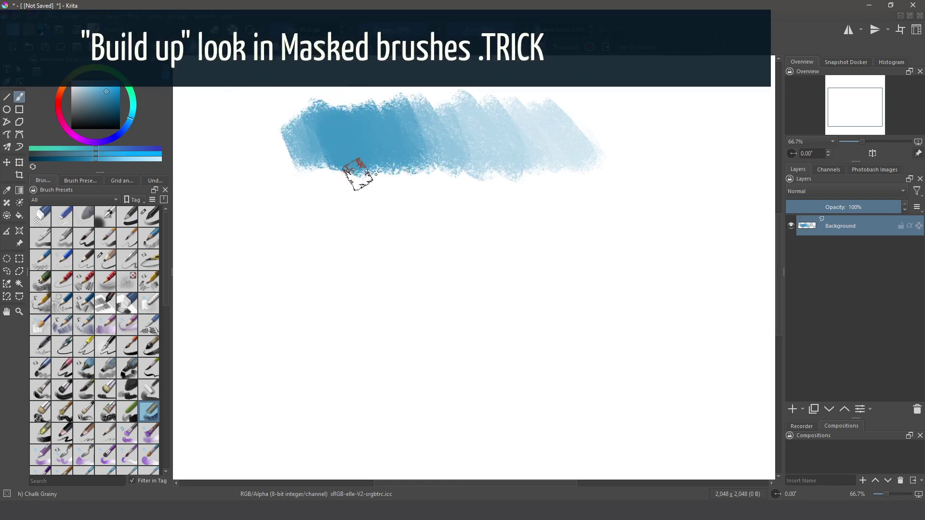
click(76, 31)
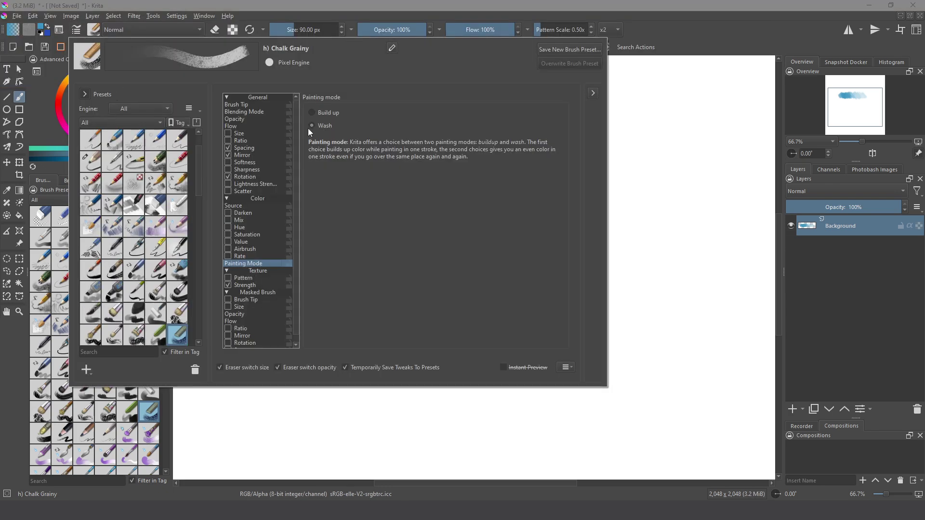
click(313, 113)
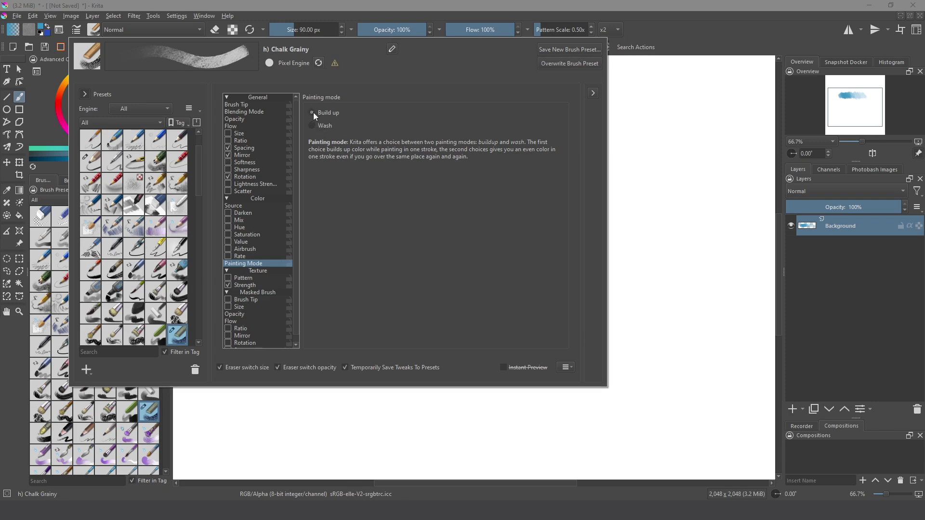
click(640, 242)
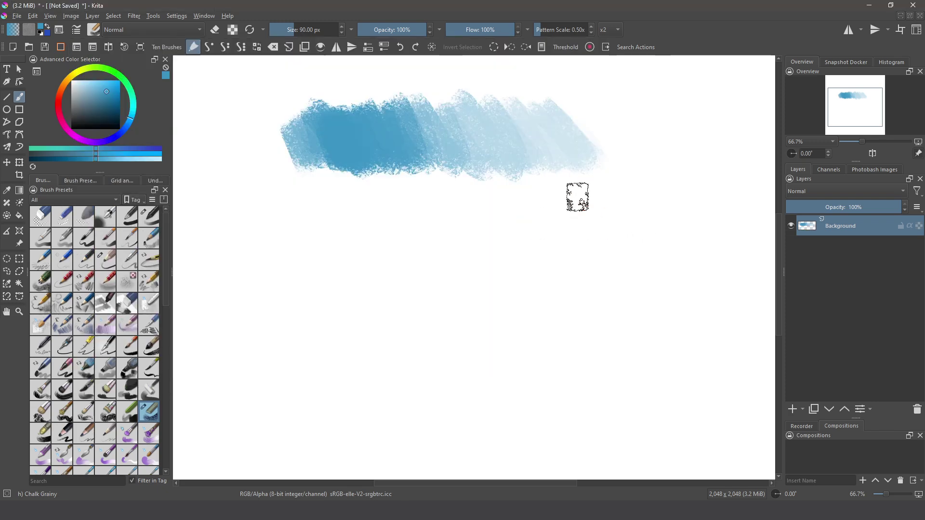
Paint a second horizontal chalk band below the first and two vertical test strokes on the right
mouse_move(576, 224)
mouse_down()
mouse_move(439, 252)
mouse_move(396, 243)
mouse_move(374, 255)
mouse_move(348, 249)
mouse_move(338, 215)
mouse_move(323, 210)
mouse_move(322, 231)
mouse_up()
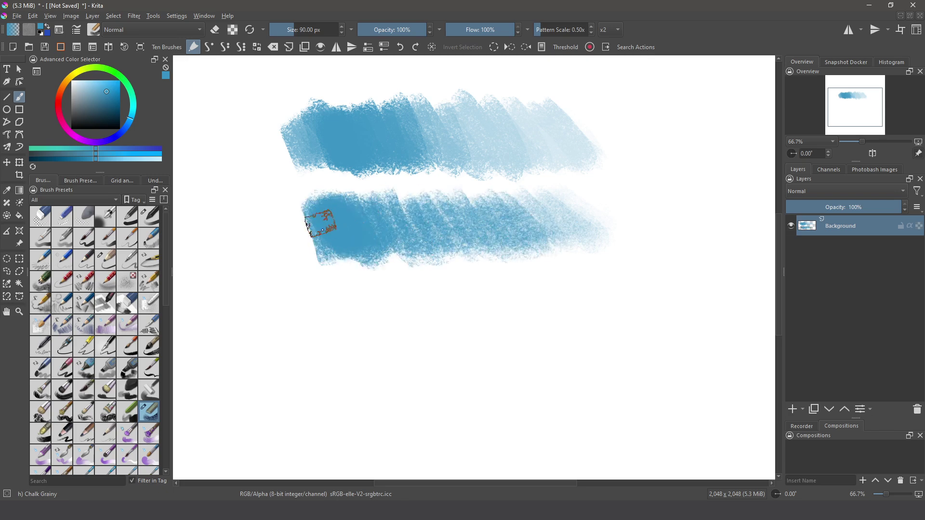
mouse_move(652, 186)
mouse_down()
mouse_move(659, 248)
mouse_move(638, 170)
mouse_move(654, 238)
mouse_up()
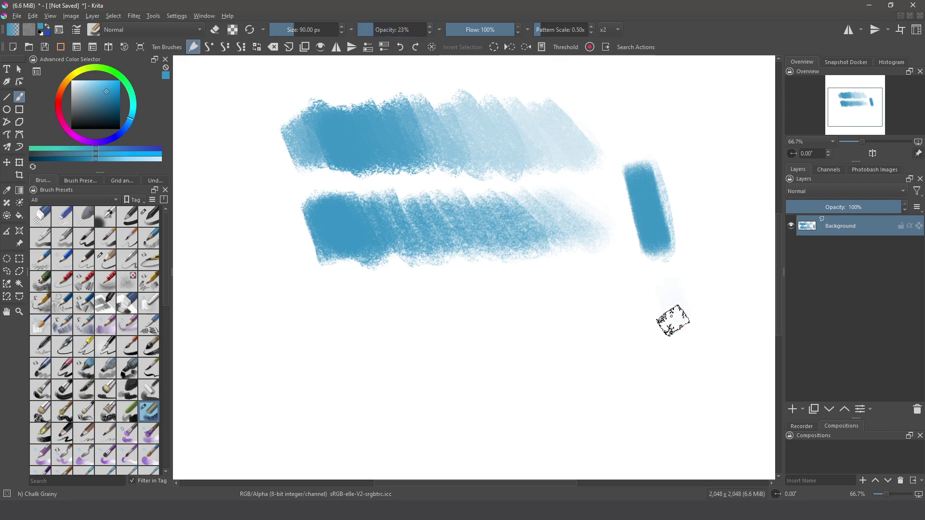
mouse_move(673, 321)
mouse_down()
mouse_move(661, 268)
mouse_move(673, 337)
mouse_move(635, 196)
mouse_move(652, 243)
mouse_move(654, 231)
mouse_move(677, 351)
mouse_up()
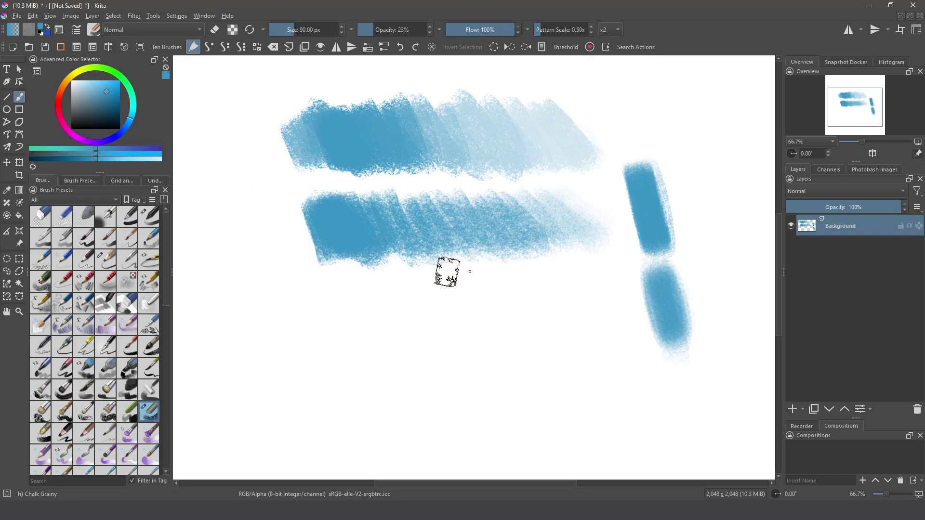
click(76, 31)
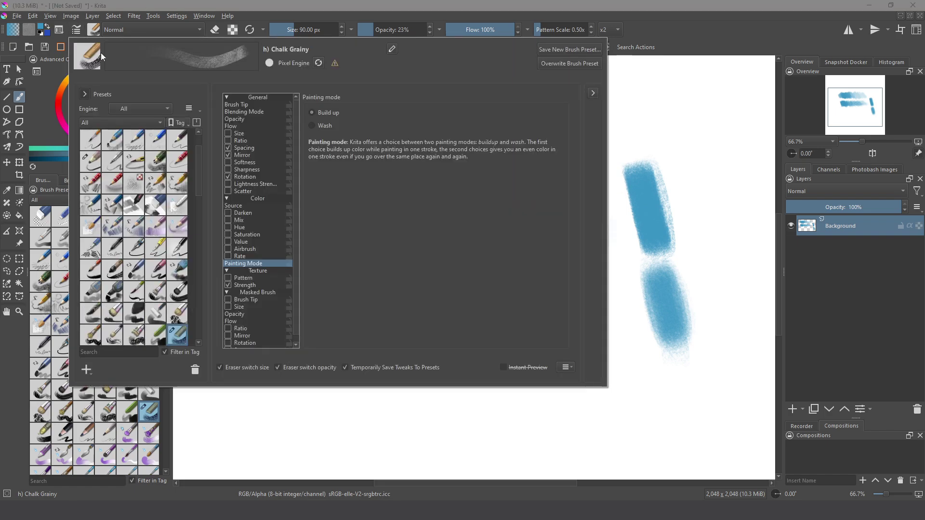
Enable the masked brush tip, choose the chalk_round_hard predefined tip, and set its spacing to 0.44
click(236, 299)
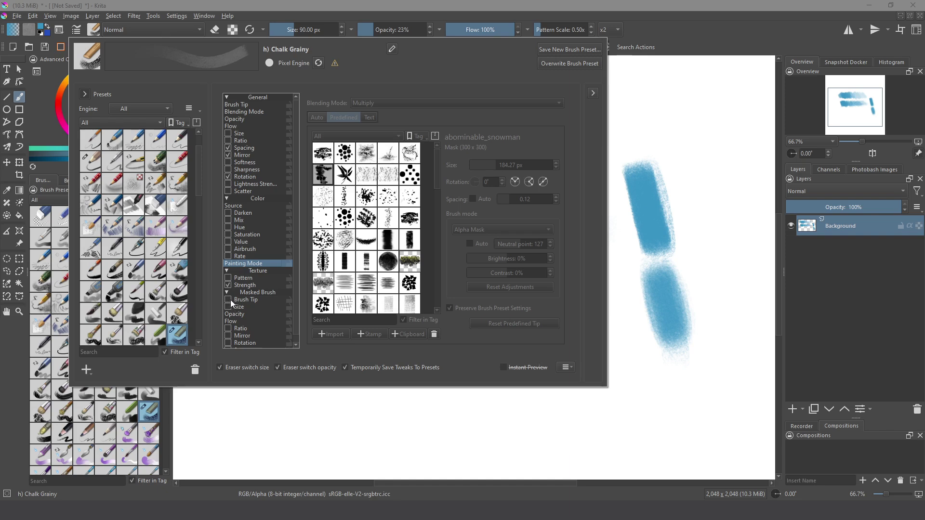
click(229, 300)
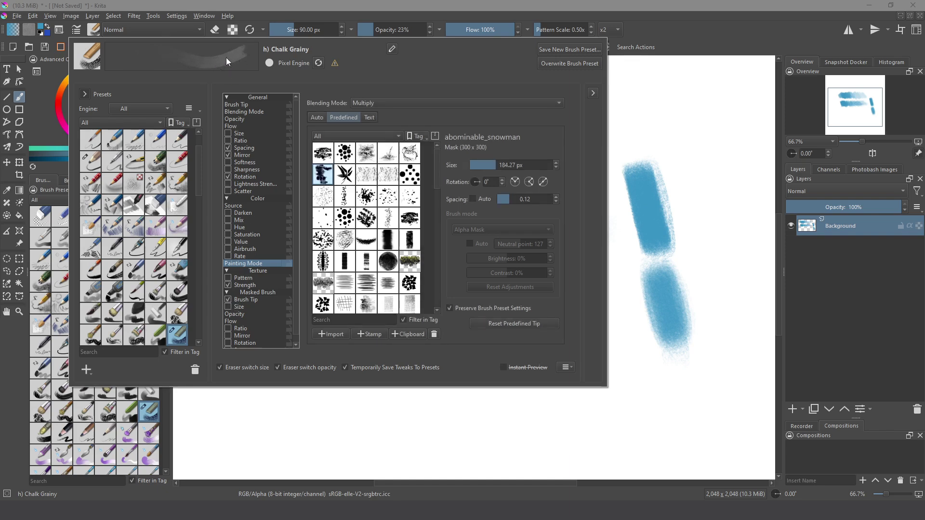
click(313, 118)
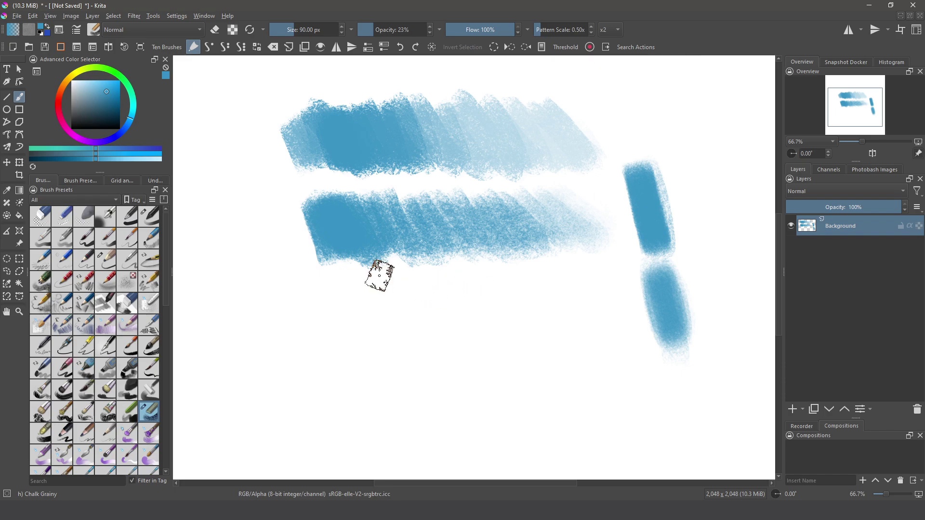
click(77, 30)
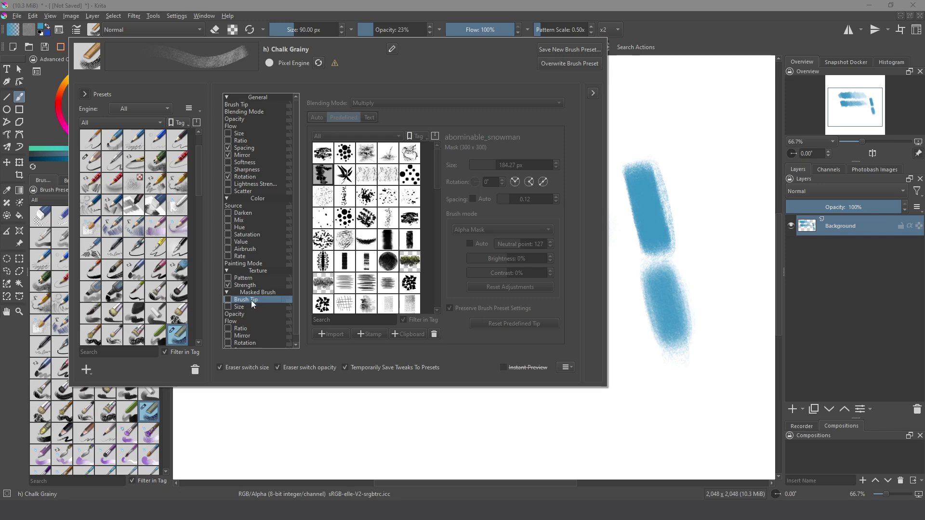
click(228, 300)
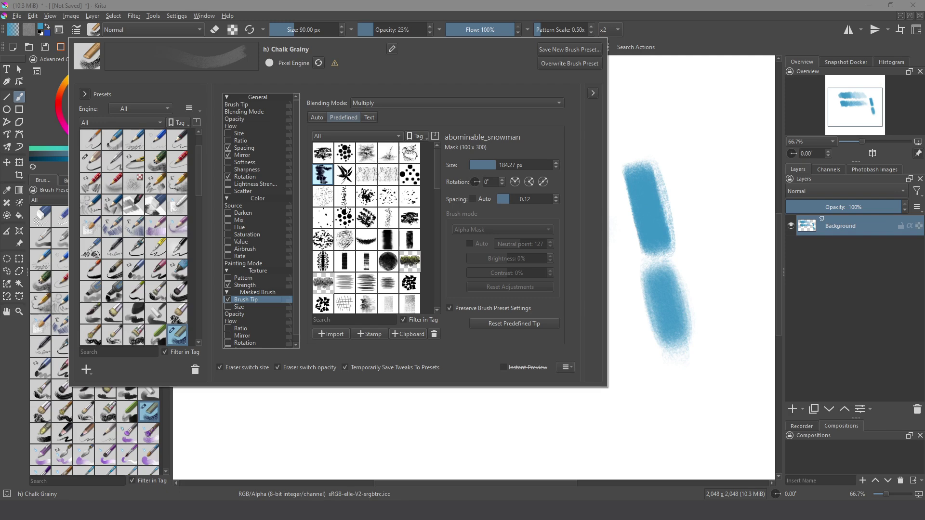
click(323, 241)
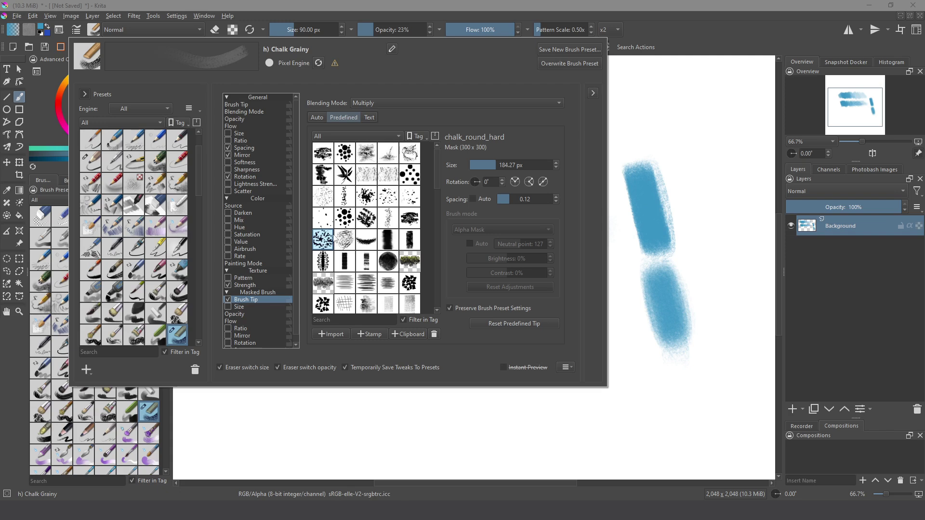
click(345, 218)
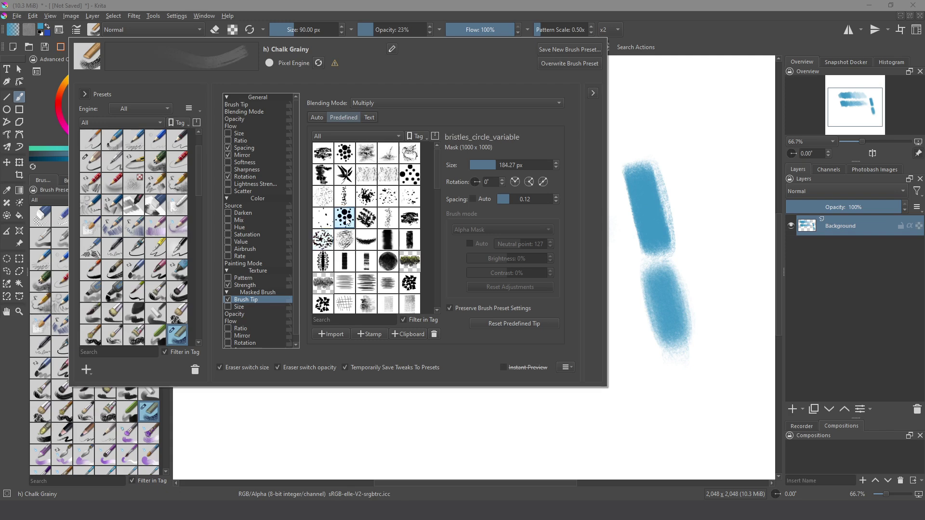
click(329, 243)
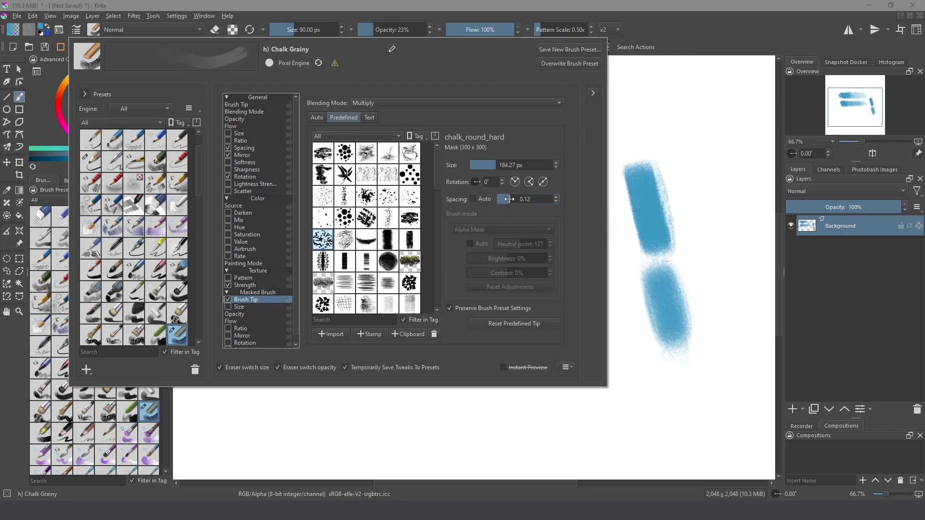
drag(509, 199, 515, 200)
click(257, 264)
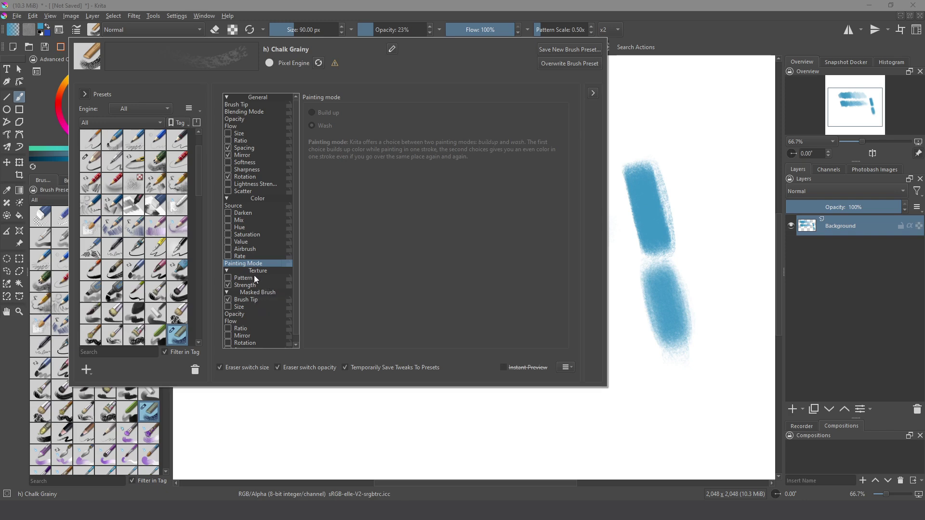
Set brush opacity to 100% without pen pressure and give flow a linear pressure curve
click(250, 120)
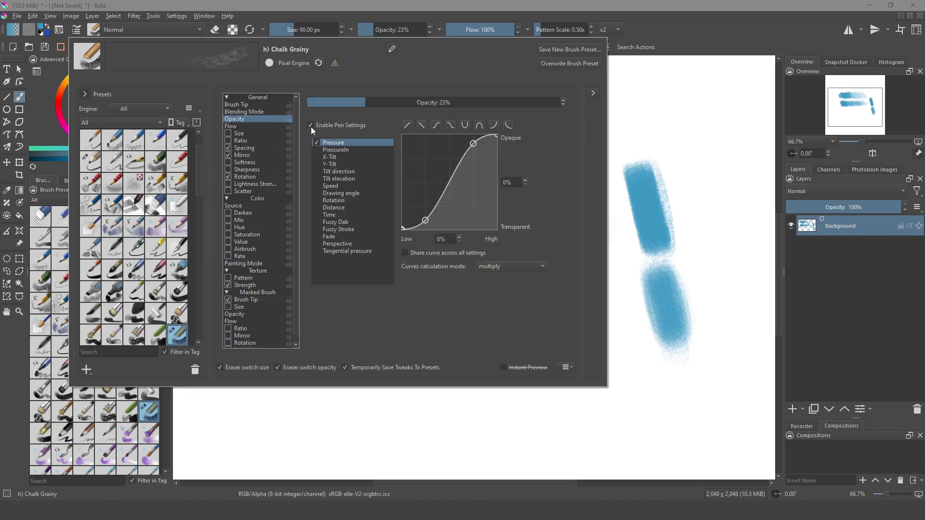
click(310, 124)
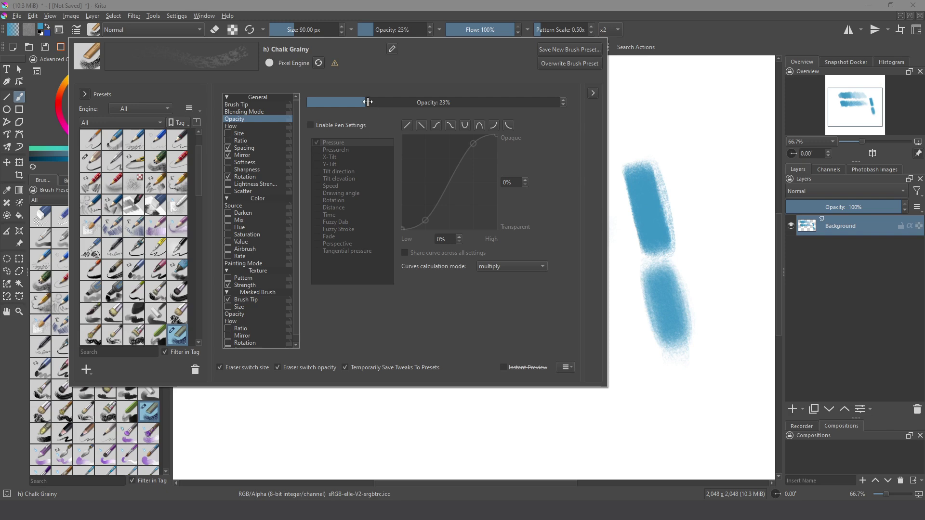
drag(365, 102, 668, 126)
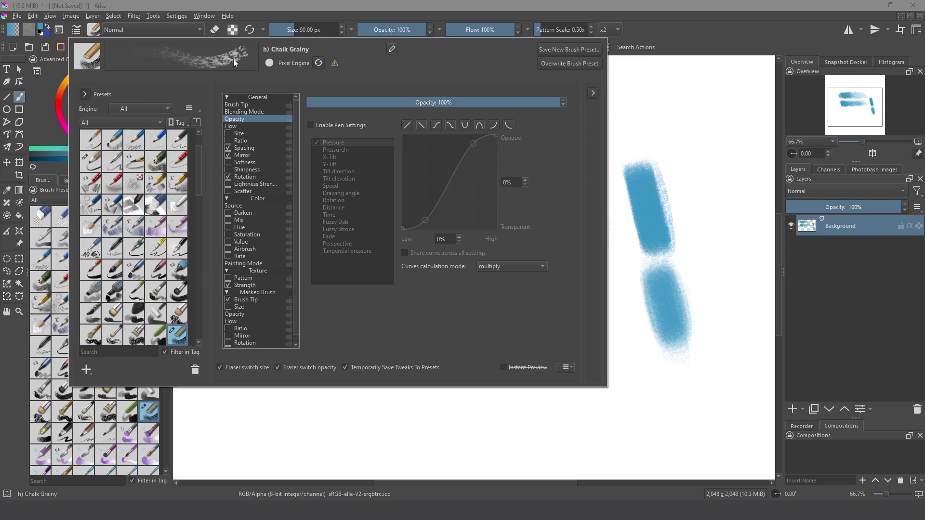
click(244, 125)
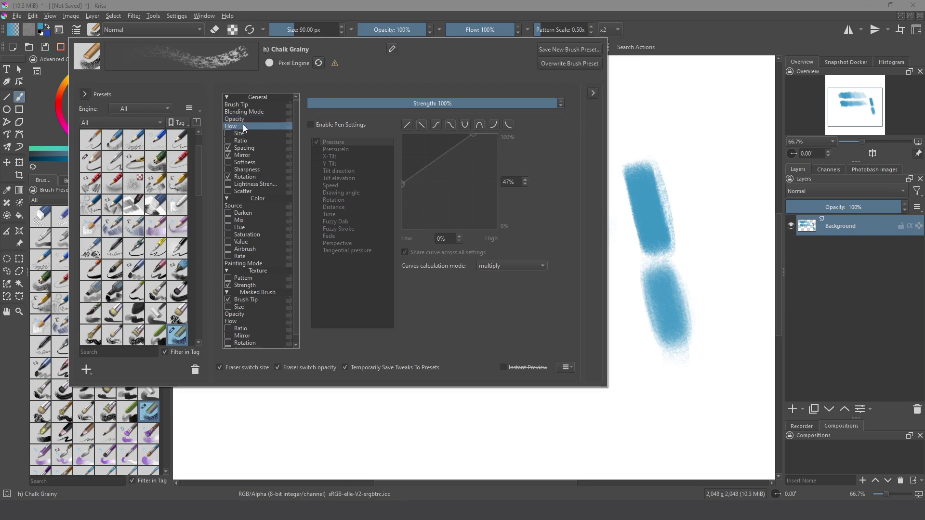
click(310, 125)
click(406, 125)
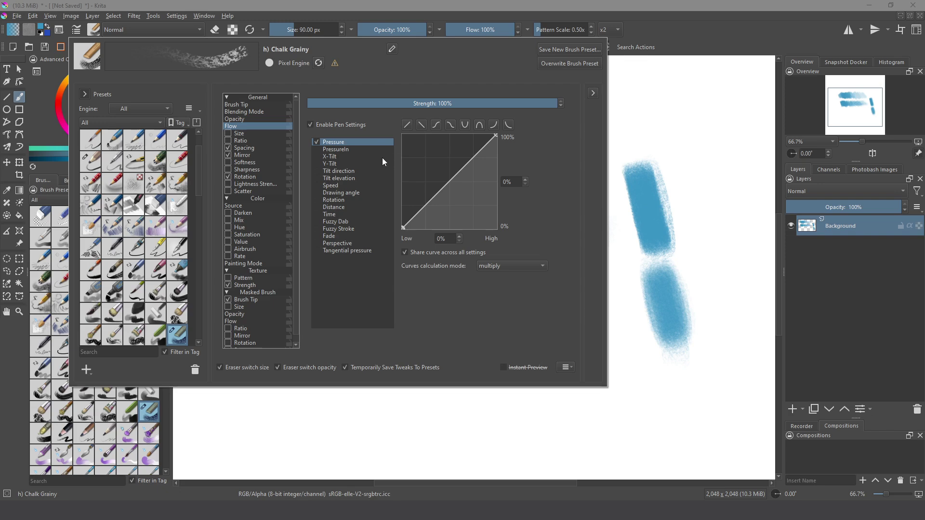
Turn off pen pressure for masked opacity and flow, then paint a third chalk band at the bottom
click(247, 299)
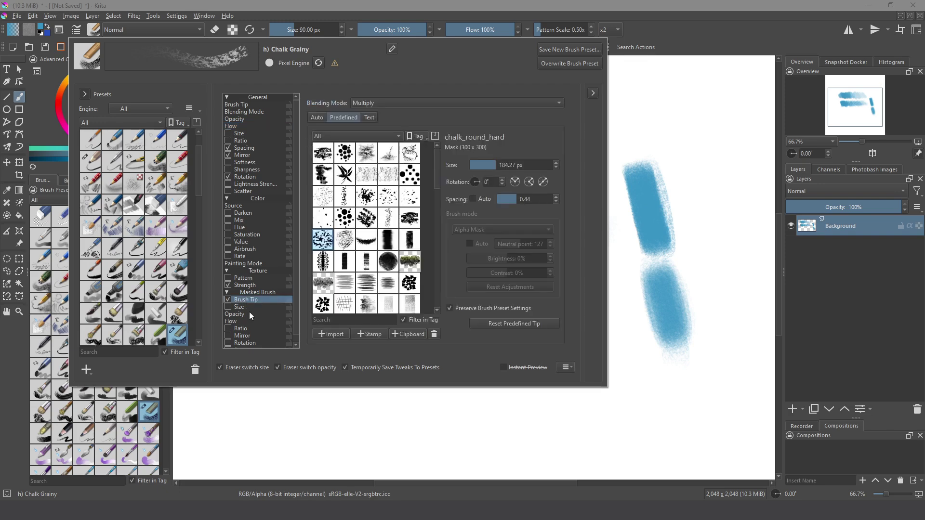
click(248, 314)
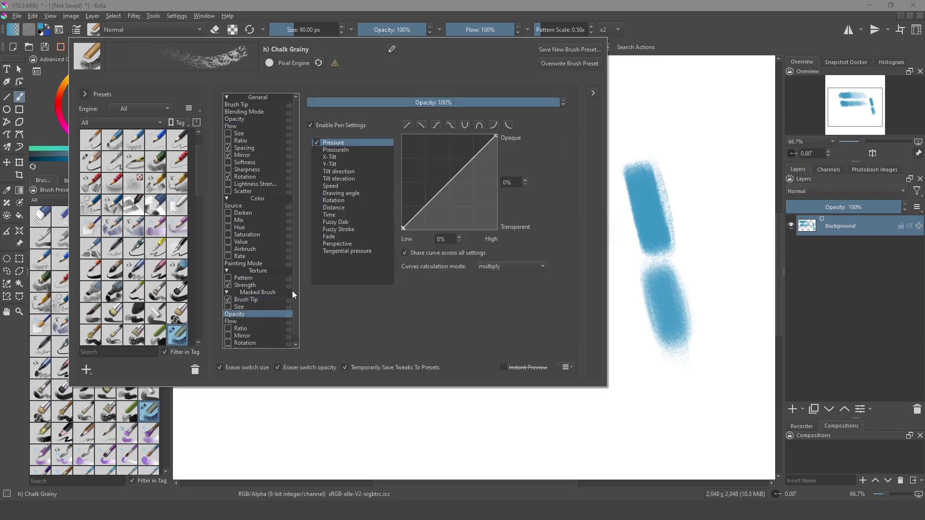
click(310, 125)
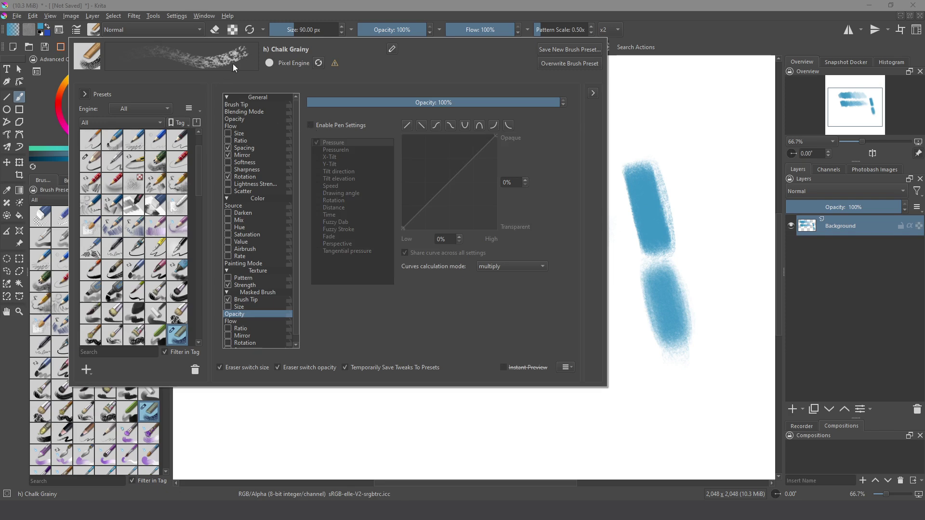
click(231, 321)
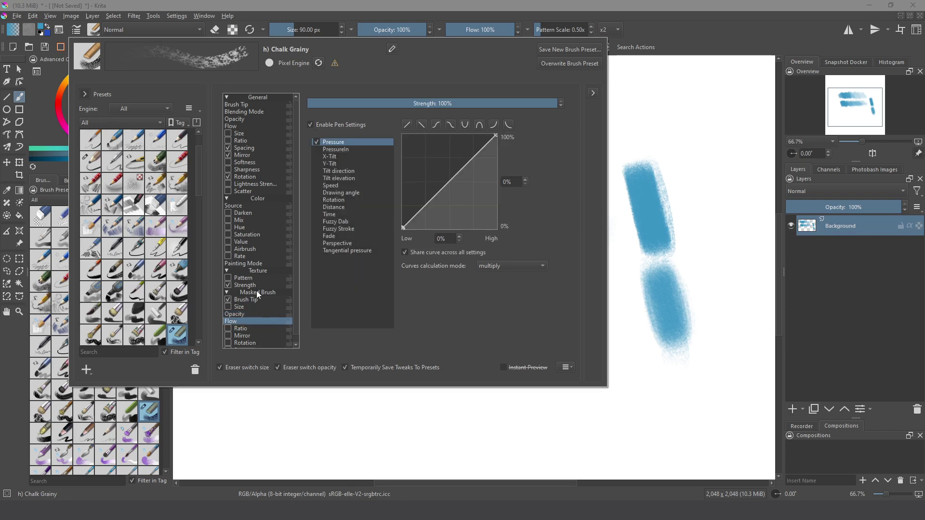
click(310, 125)
click(614, 275)
mouse_move(588, 338)
mouse_down()
mouse_move(523, 313)
mouse_move(476, 324)
mouse_move(418, 298)
mouse_move(383, 297)
mouse_move(364, 321)
mouse_move(343, 324)
mouse_move(331, 305)
mouse_move(339, 324)
mouse_up()
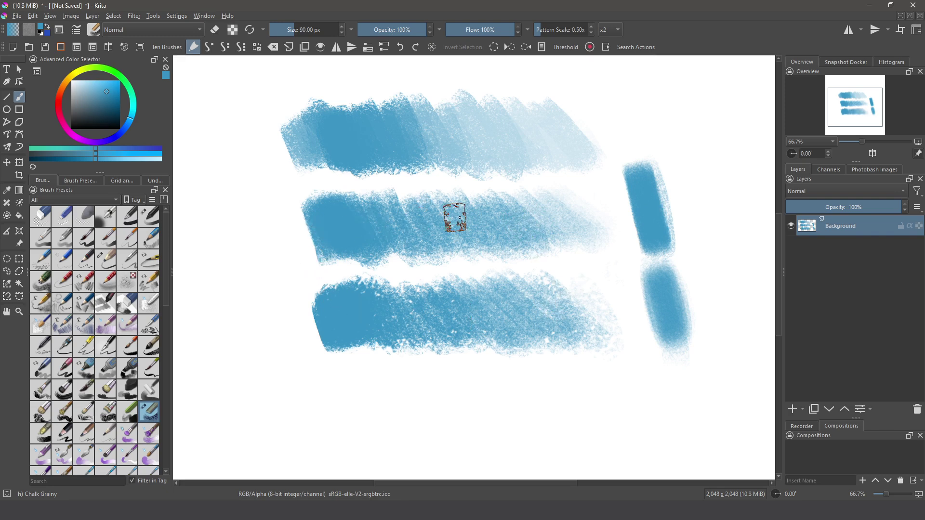
mouse_move(314, 315)
mouse_down()
mouse_move(231, 152)
mouse_move(209, 72)
mouse_move(229, 359)
mouse_move(234, 323)
mouse_move(255, 331)
mouse_move(337, 409)
mouse_up()
key(ctrl+z)
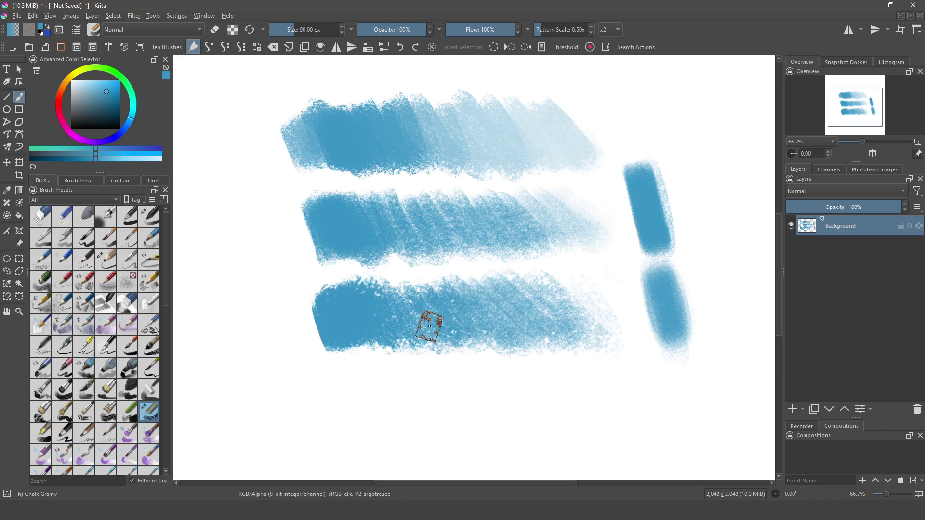